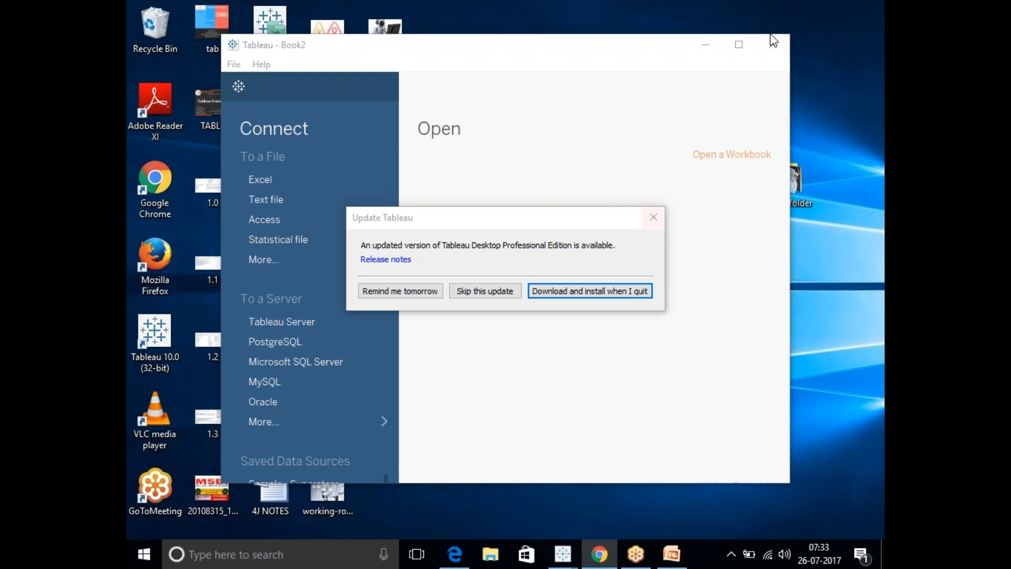
Dismiss the update notice, maximize the window and open the saved data source Sample - Superstore.
left_click(659, 234)
left_click(655, 226)
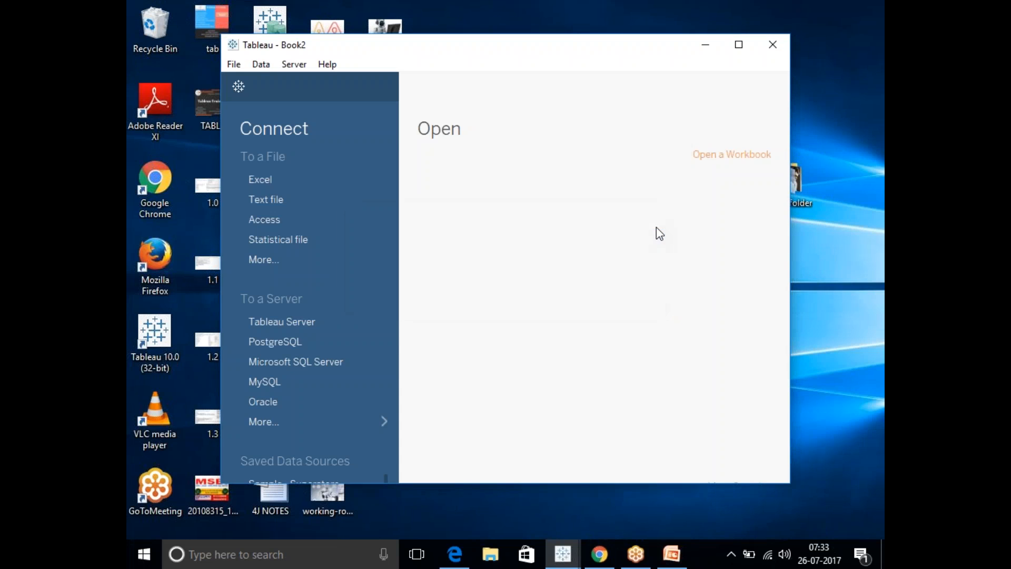
left_click(738, 46)
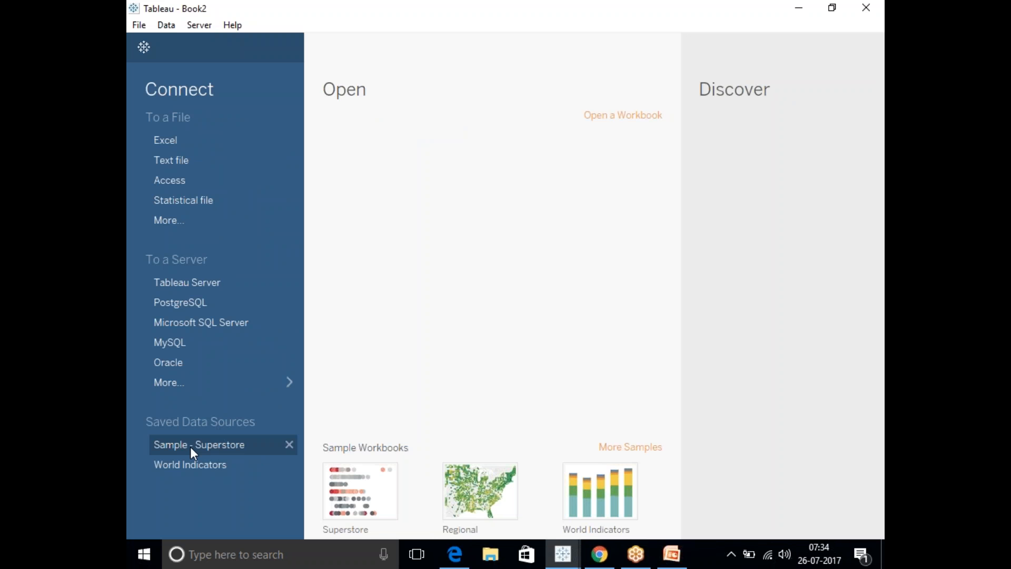
left_click(227, 445)
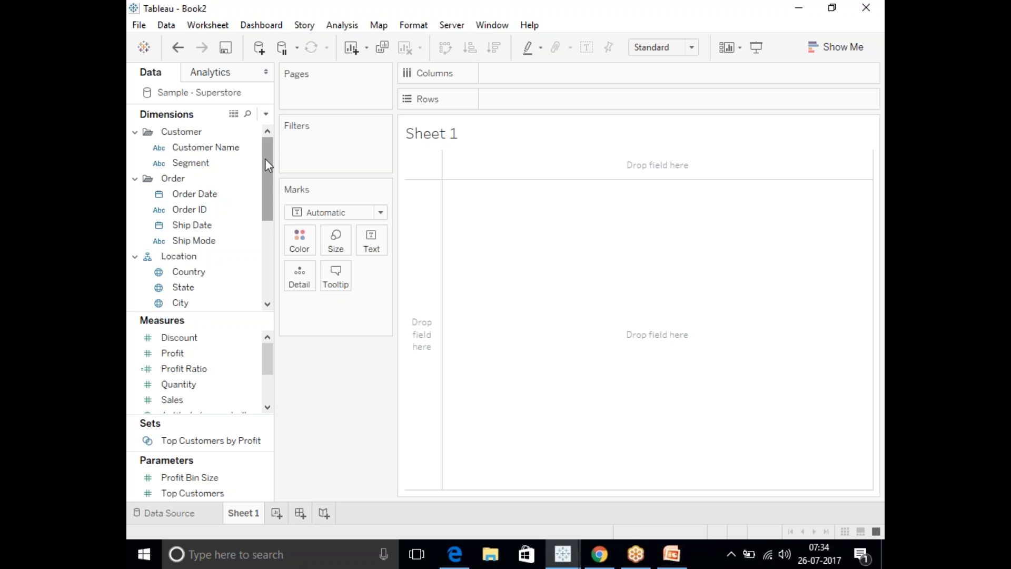
Connect to the Excel workbook Sample - Superstore in Documents, My Tableau Repository, Datasources, 10.0, en_US-US.
left_click(157, 27)
left_click(183, 44)
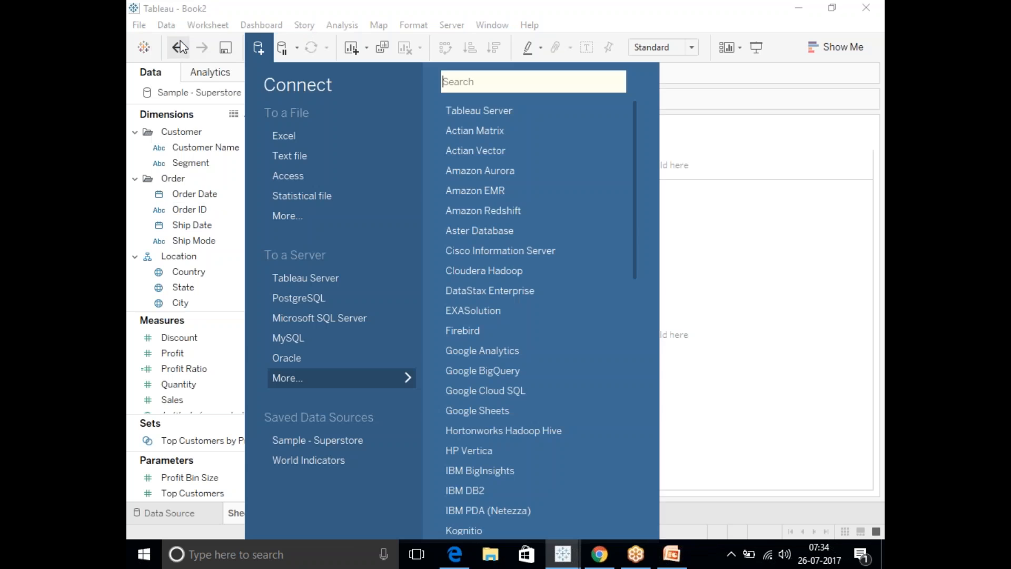
left_click(290, 144)
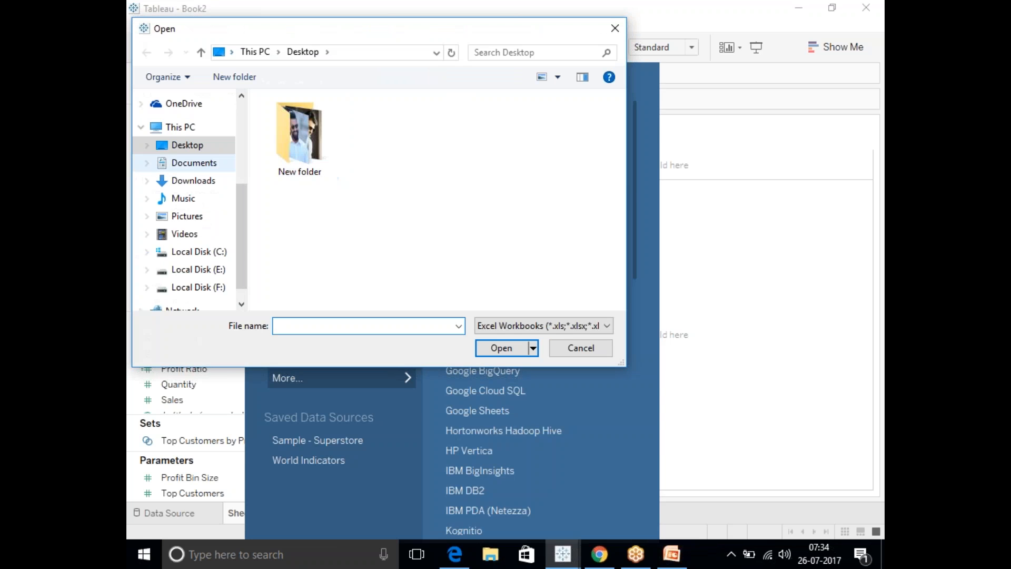
left_click(185, 165)
double_click(302, 153)
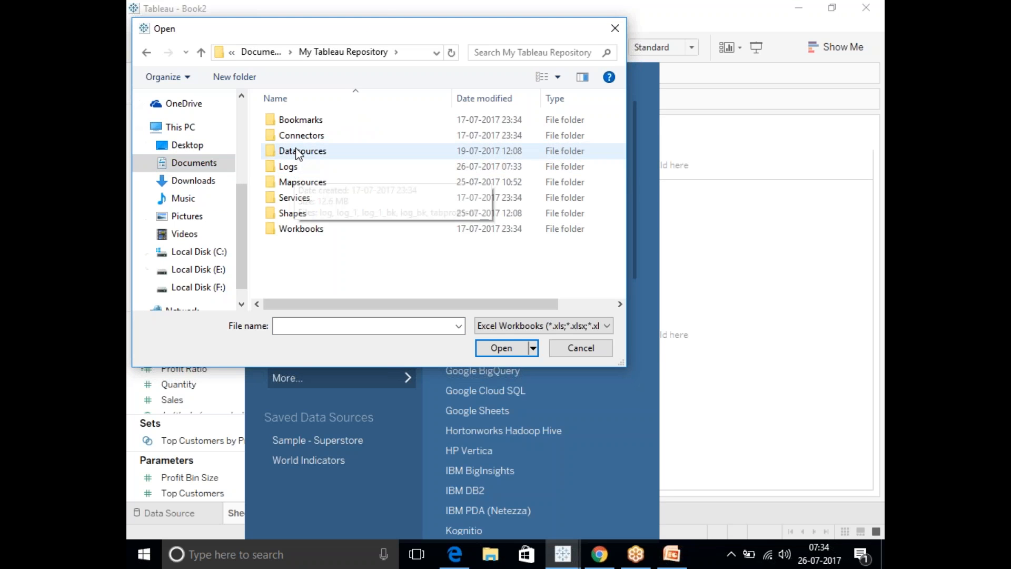
double_click(299, 153)
left_click(300, 121)
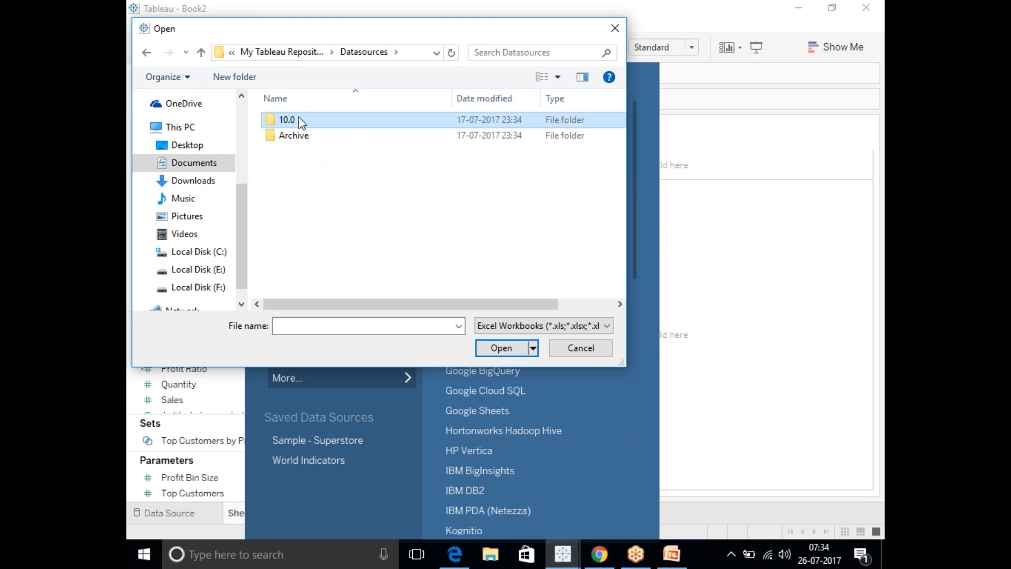
double_click(302, 121)
double_click(302, 121)
left_click(302, 121)
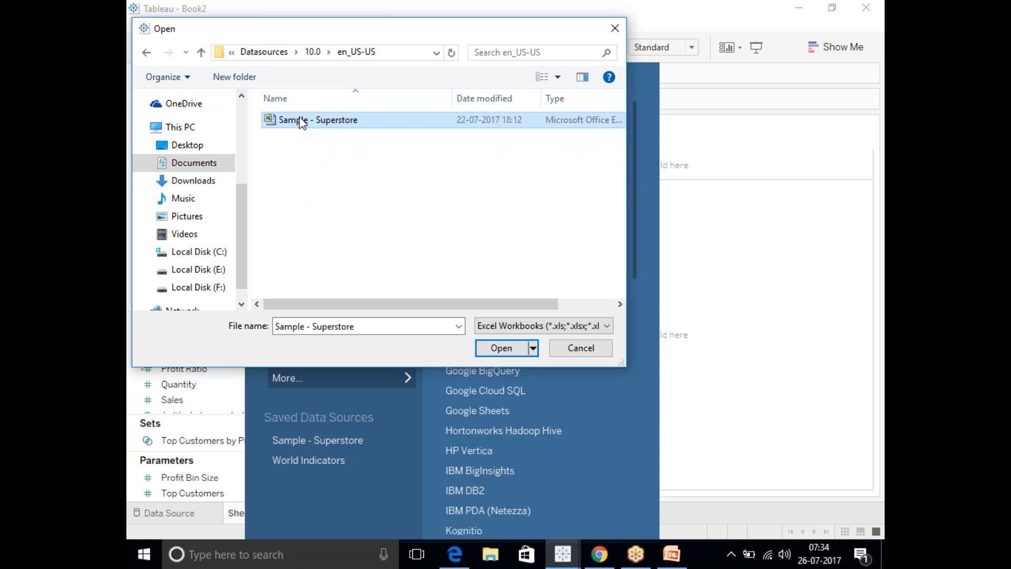
left_click(492, 349)
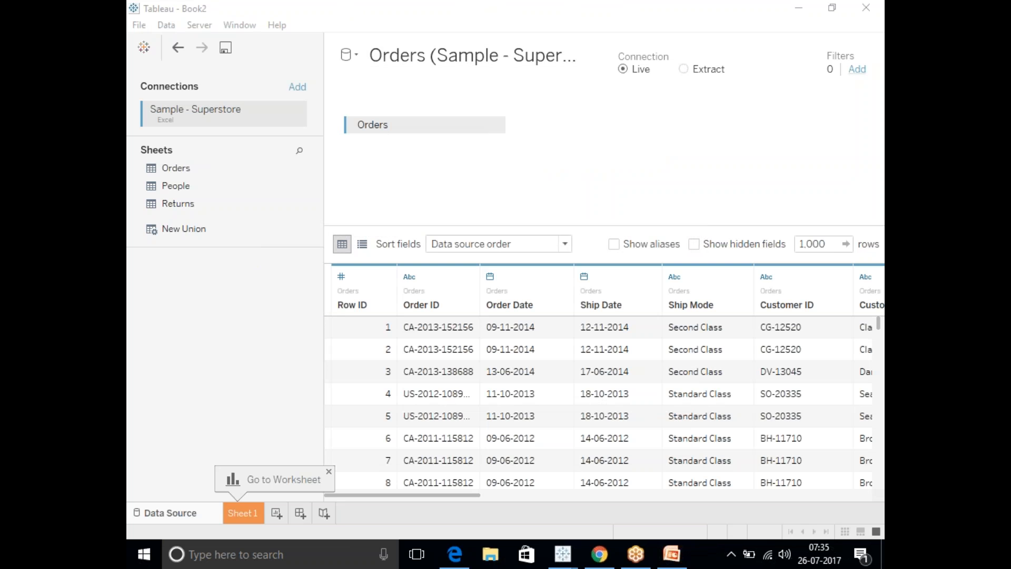
Switch the Orders data source connection to Extract and look through the order dates in its rows.
left_click(684, 70)
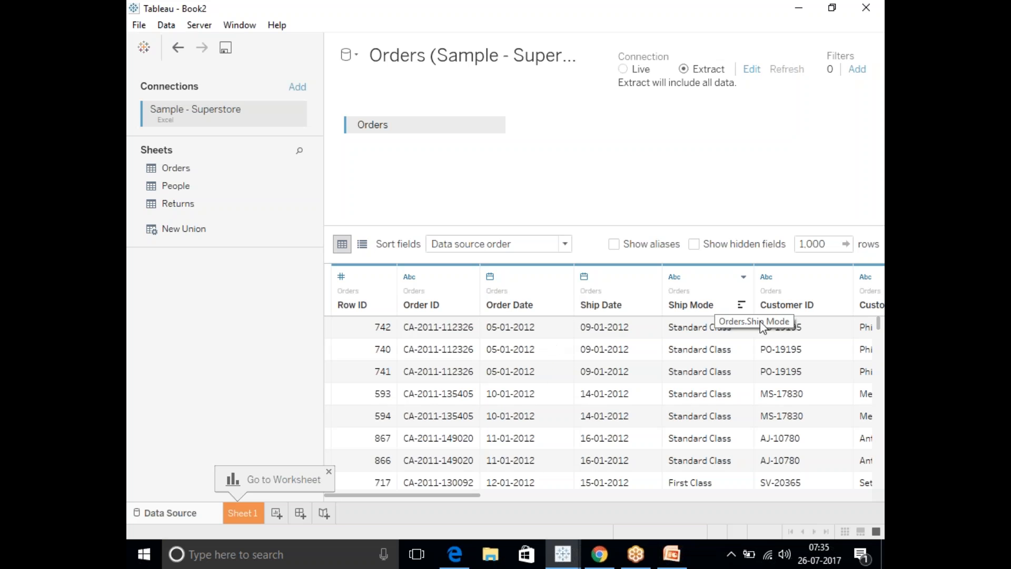
left_click_drag(881, 326, 883, 412)
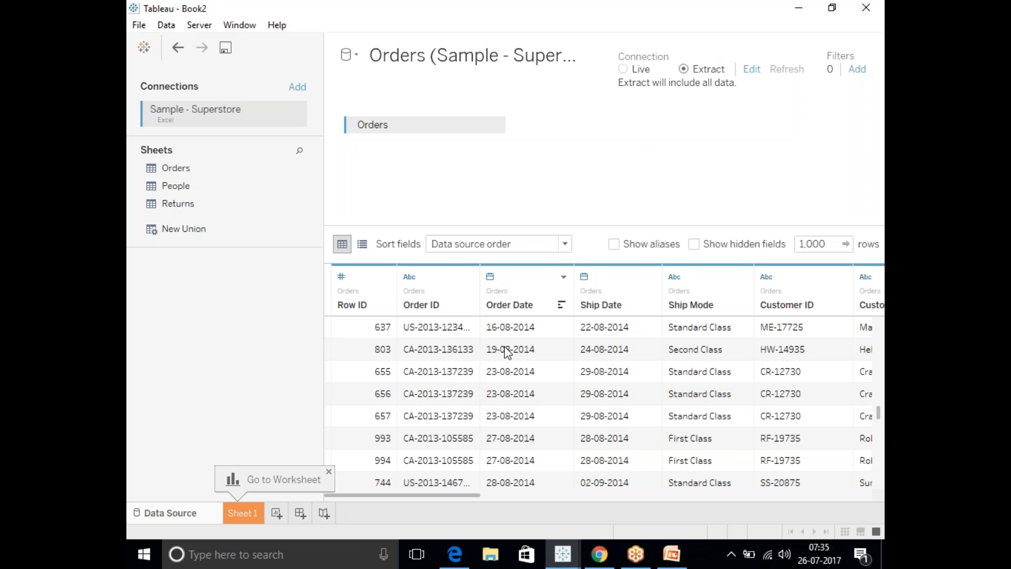
left_click_drag(878, 406, 879, 318)
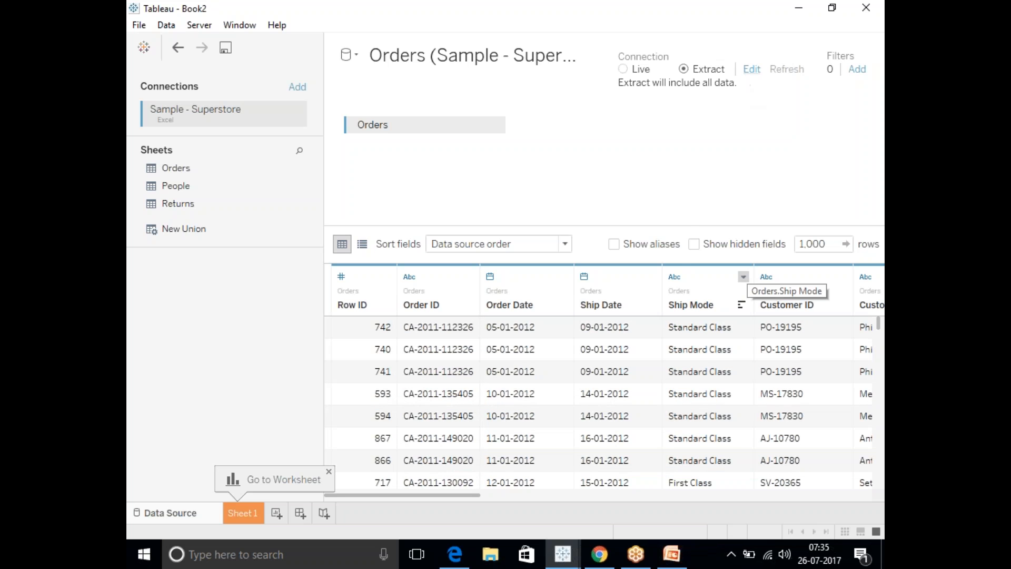
Add an extract filter on the year of Order Date that keeps only 2013 and 2015.
left_click(751, 69)
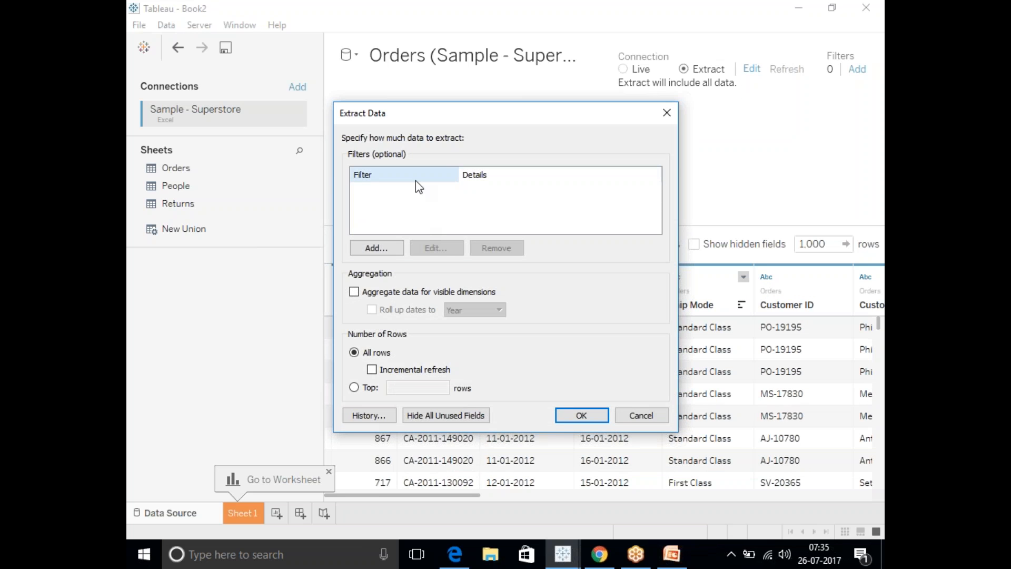
left_click(377, 248)
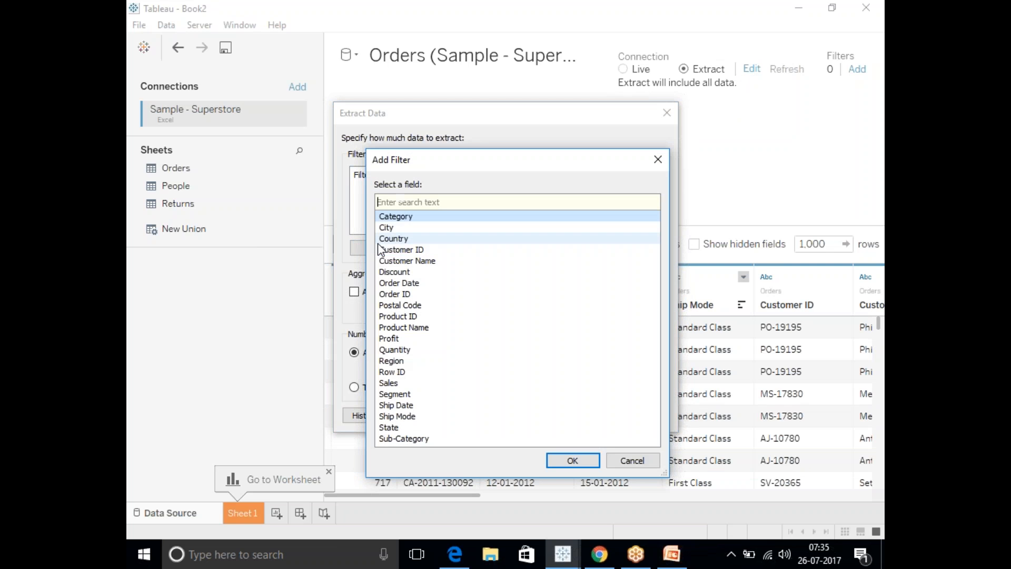
double_click(399, 283)
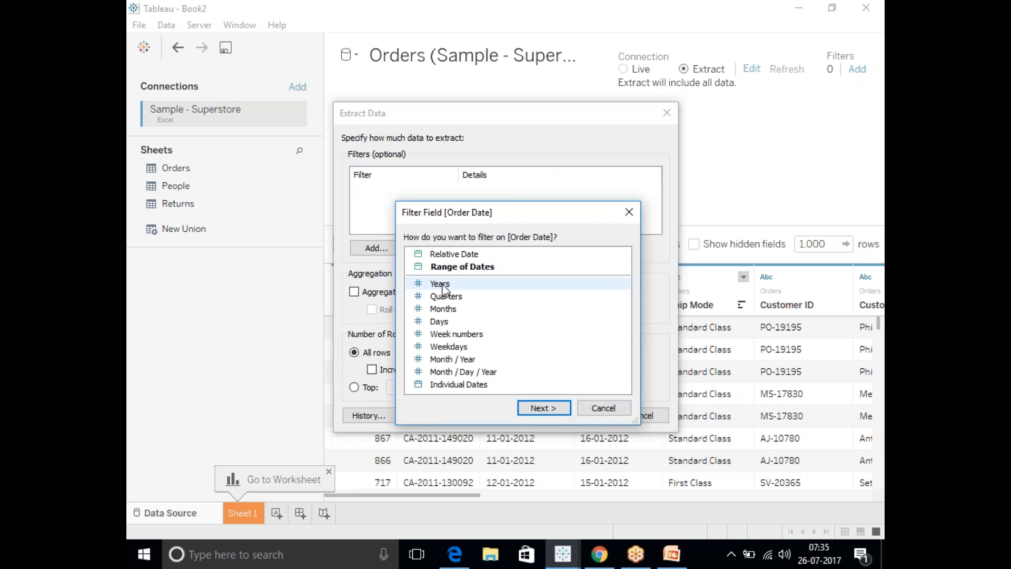
double_click(432, 285)
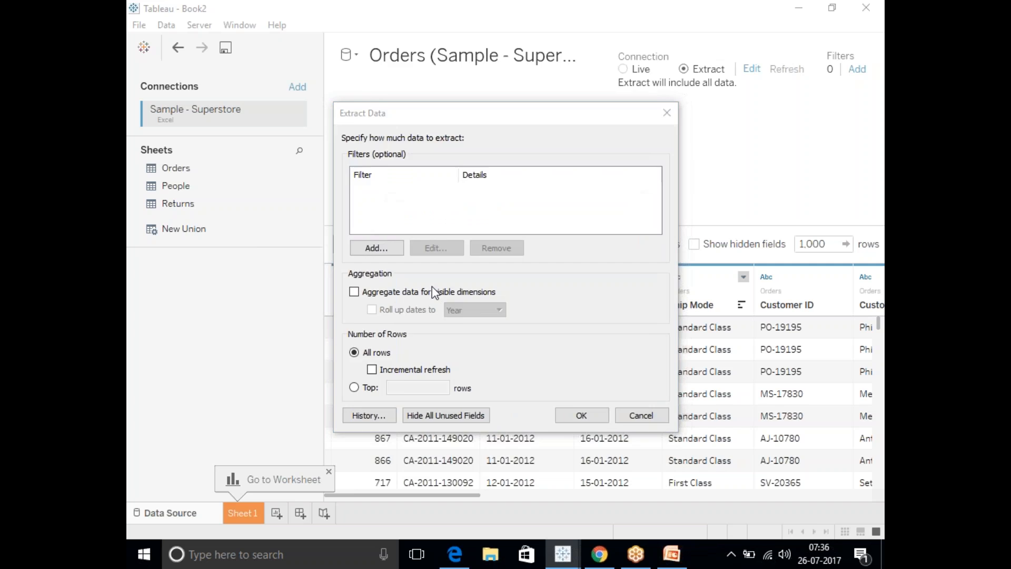
left_click(366, 178)
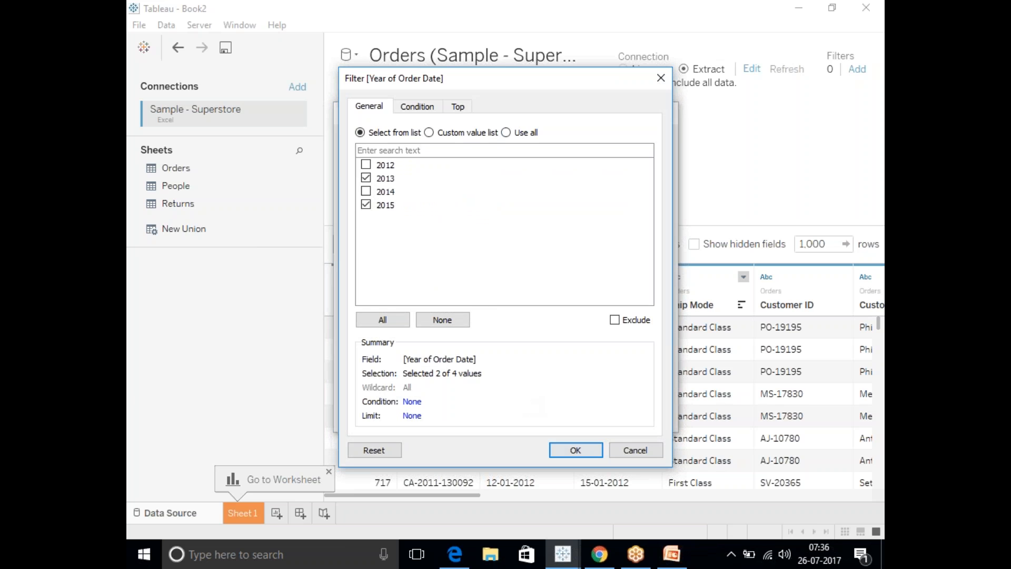
left_click(576, 451)
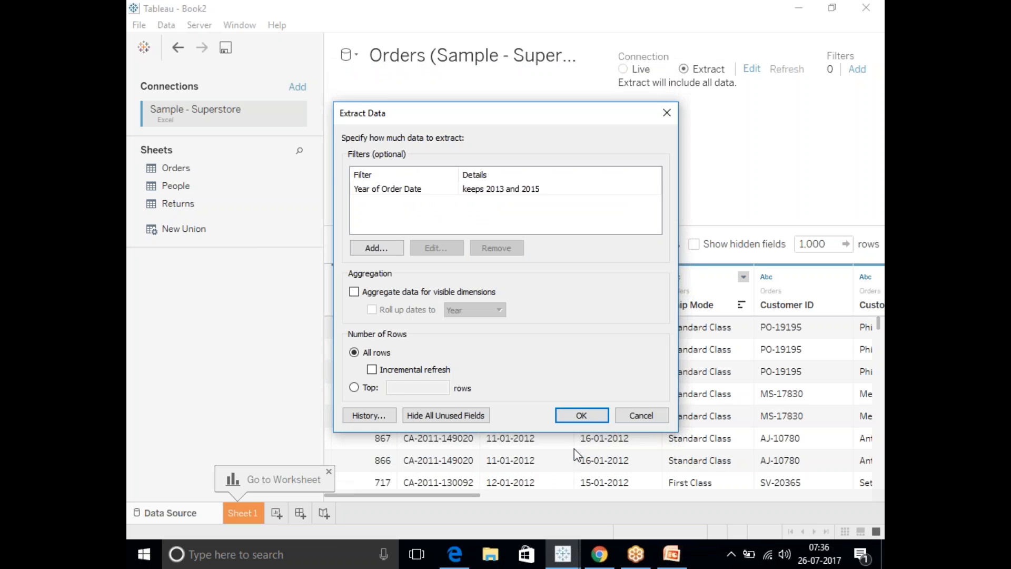
left_click(587, 420)
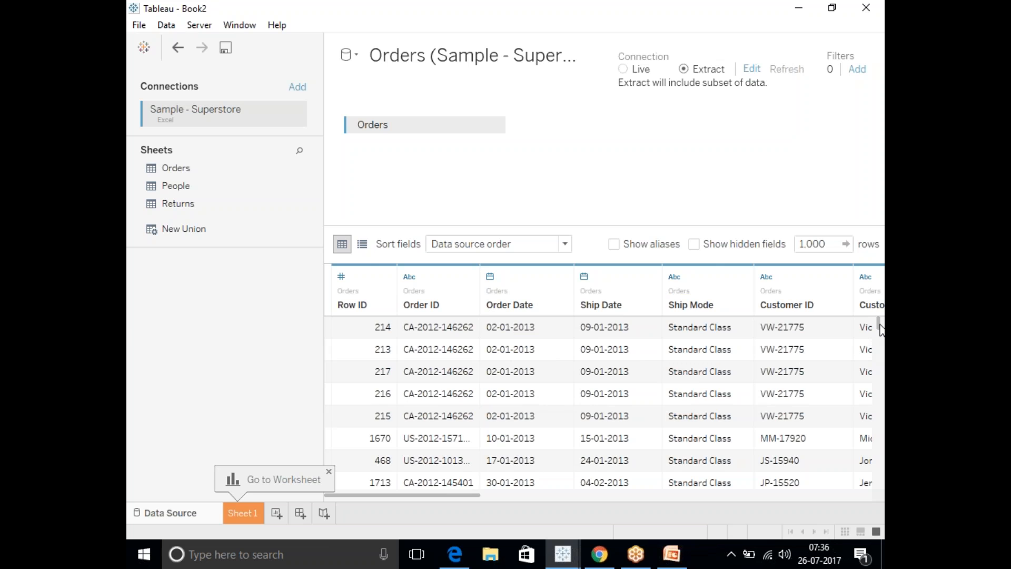
Check the last filtered rows, go to Sheet 1 and save the extract on the Desktop as Orders (Sample - Superstore).
left_click_drag(880, 329, 883, 482)
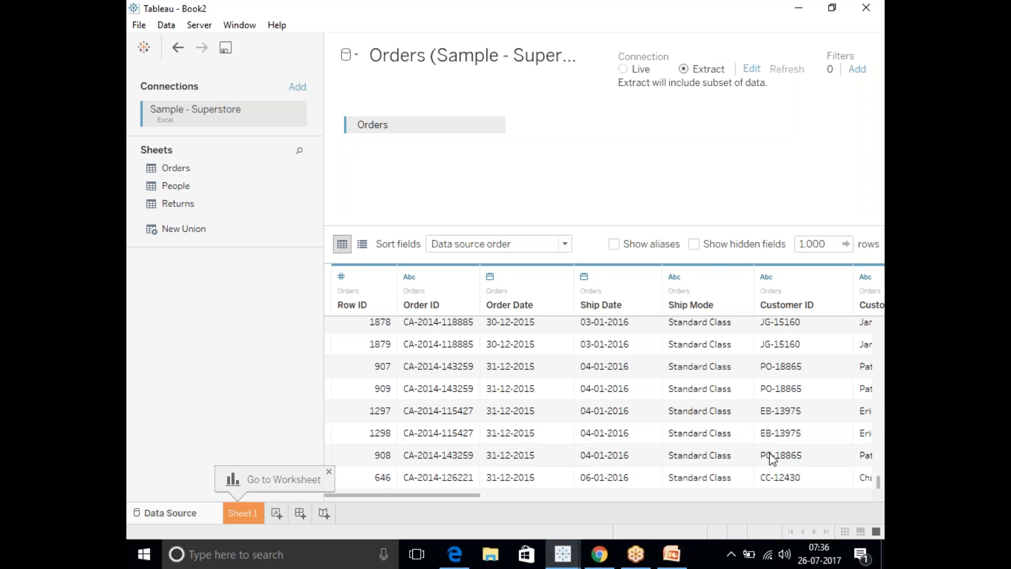
left_click(250, 511)
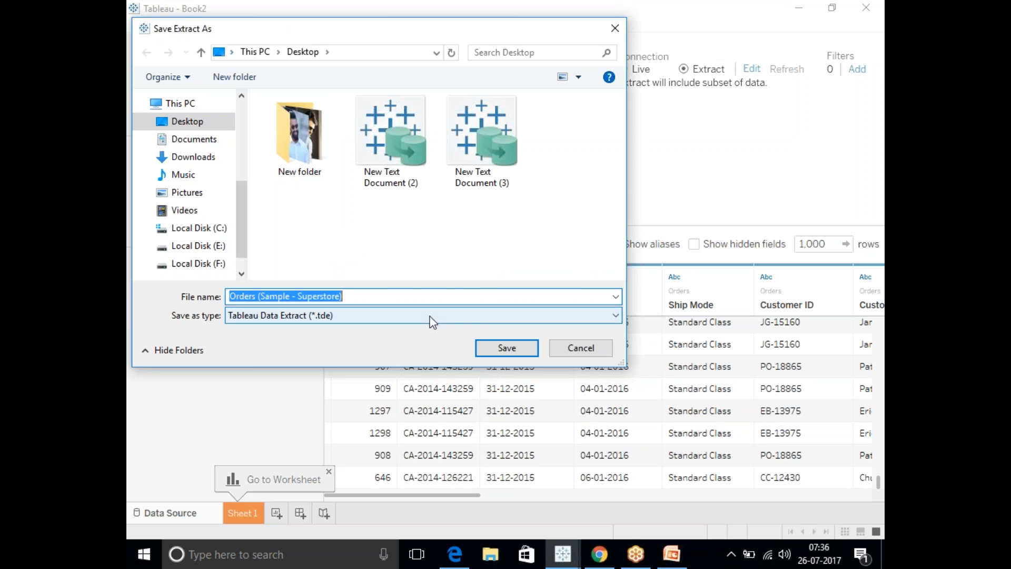
left_click(506, 349)
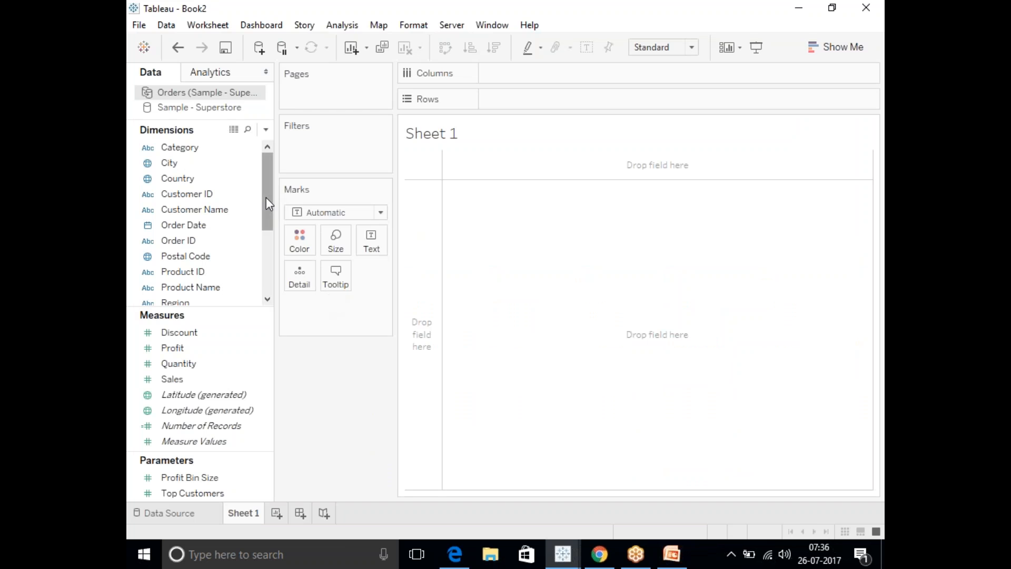
Plot the sum of Sales on Rows against the year of Order Date on Columns and show mark labels.
left_click_drag(184, 231, 522, 77)
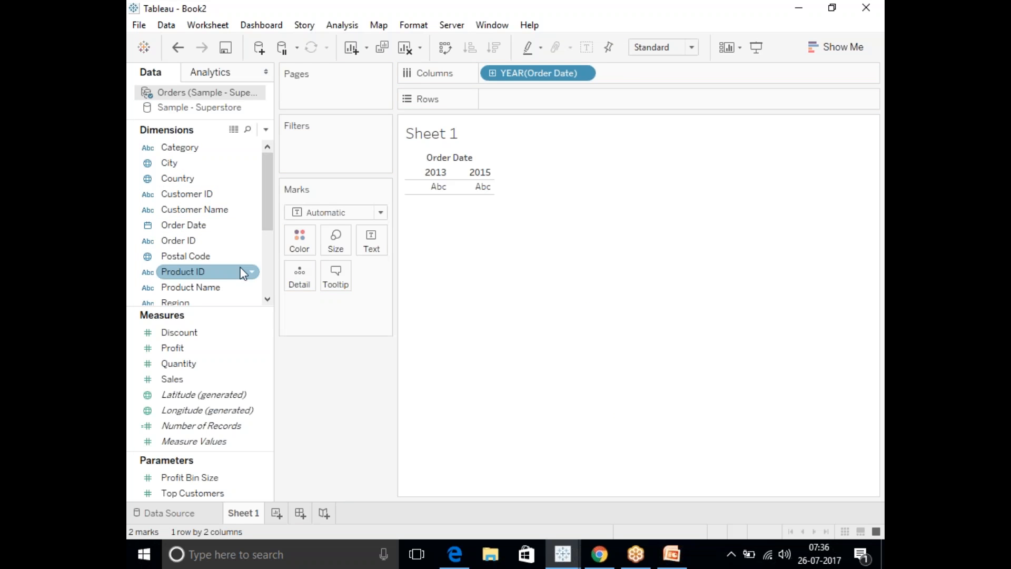
left_click_drag(174, 379, 524, 101)
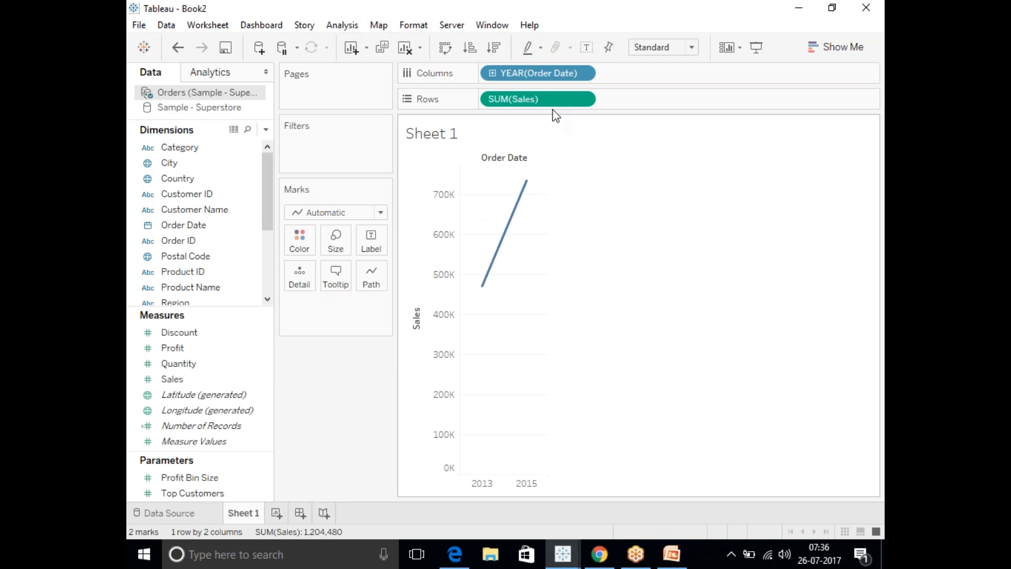
left_click(587, 47)
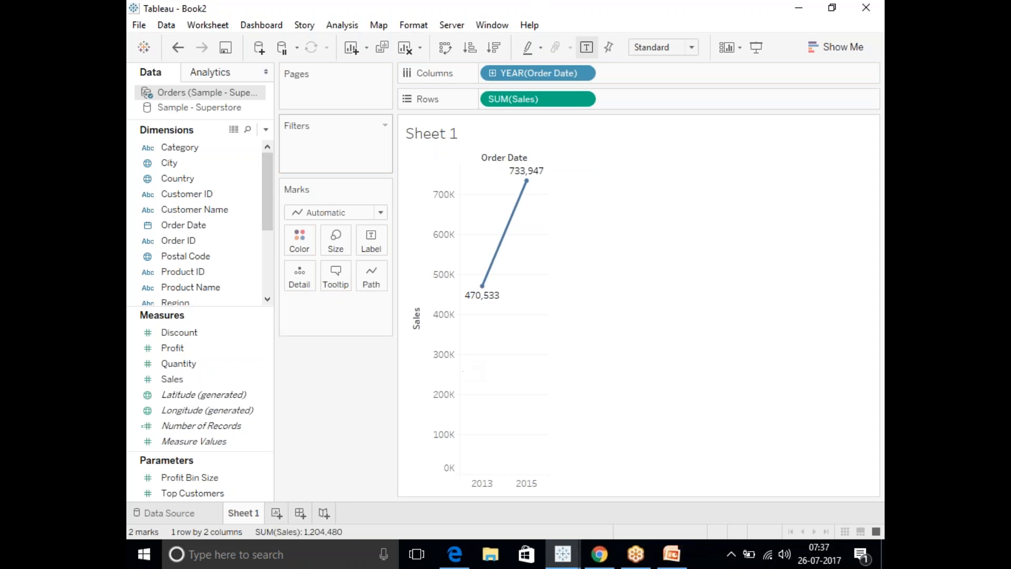
Add Region to Columns after the year of Order Date to break sales down by region.
left_click_drag(262, 202, 264, 243)
left_click_drag(184, 210, 638, 85)
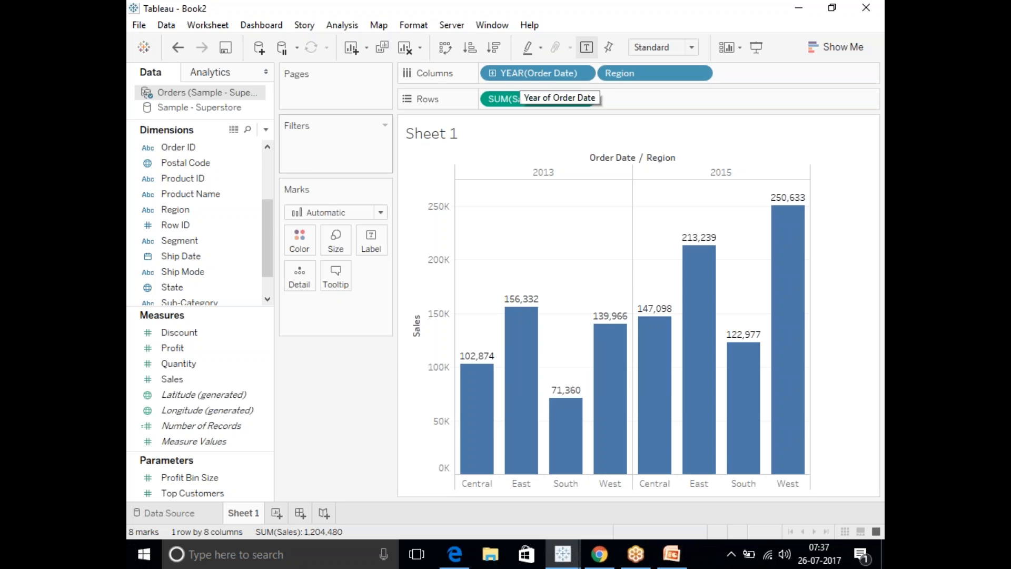
left_click_drag(270, 217, 272, 170)
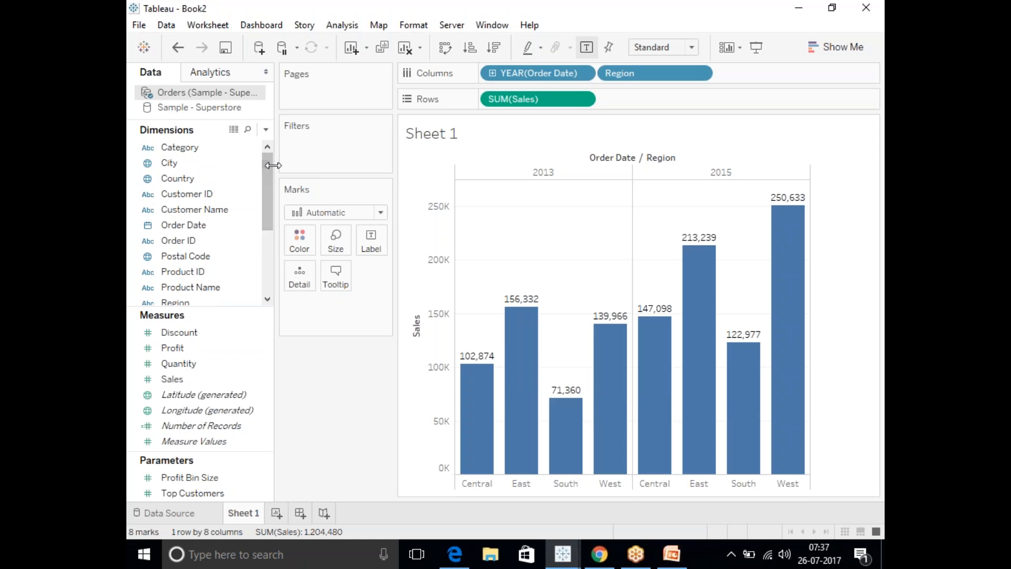
left_click_drag(274, 203, 264, 300)
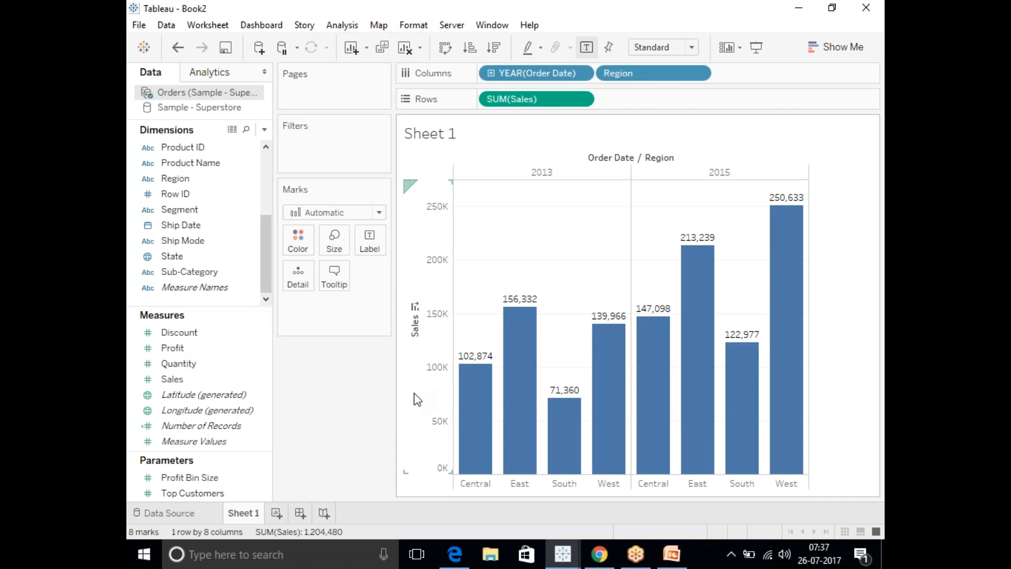
Create a new worksheet and begin a data source filter on State for the Sample - Superstore source.
left_click(280, 513)
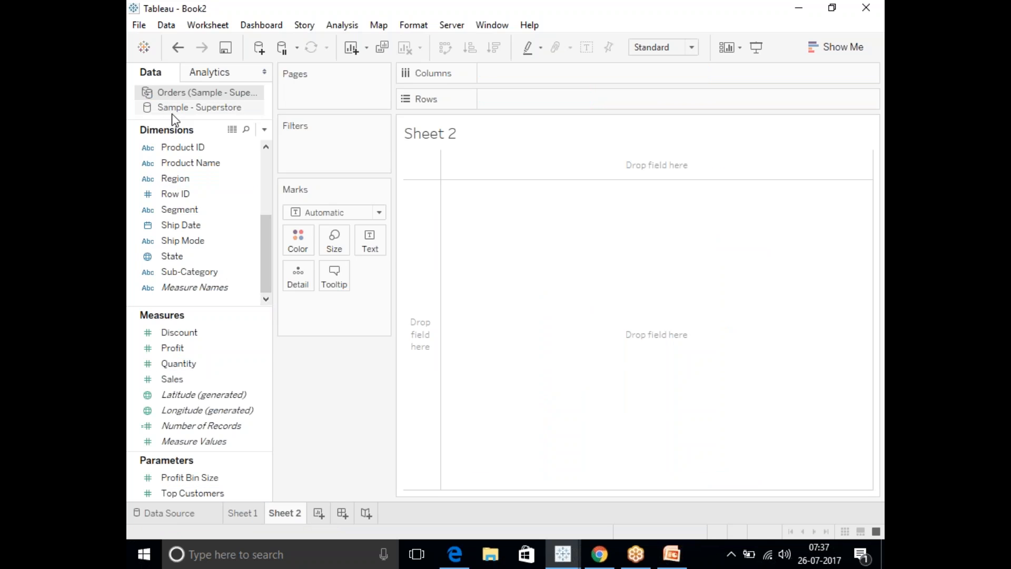
left_click(213, 109)
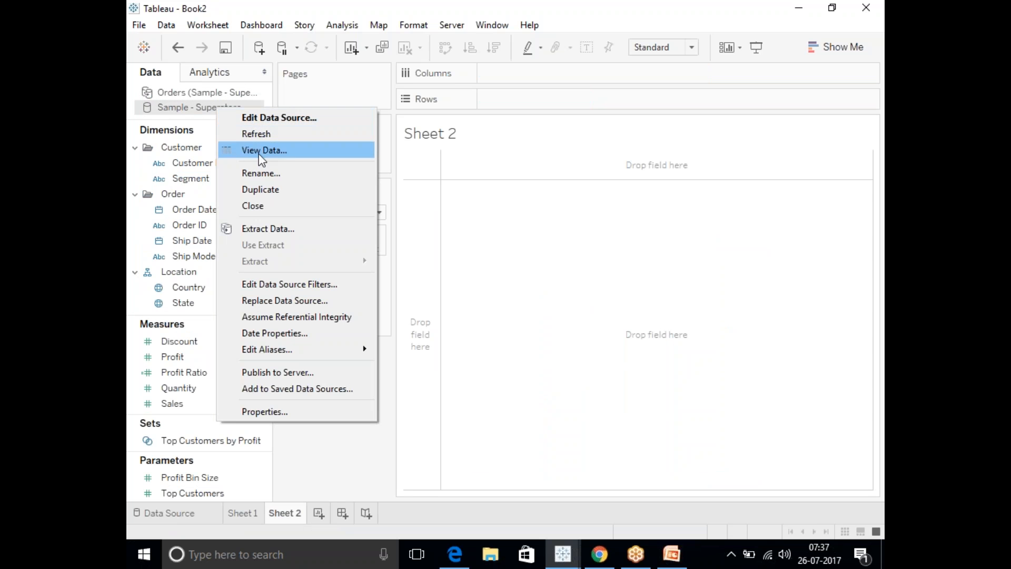
left_click(272, 287)
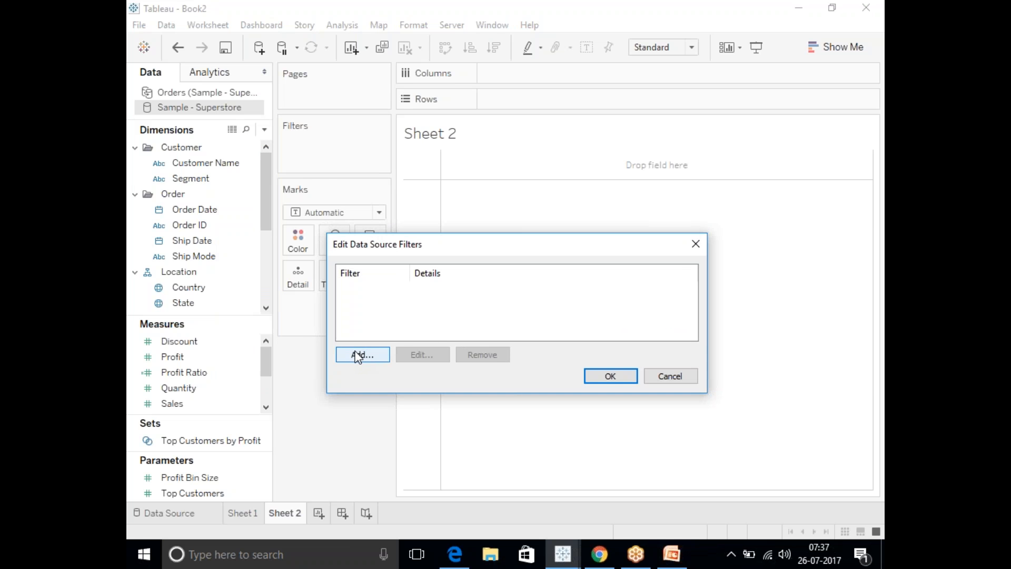
left_click(358, 356)
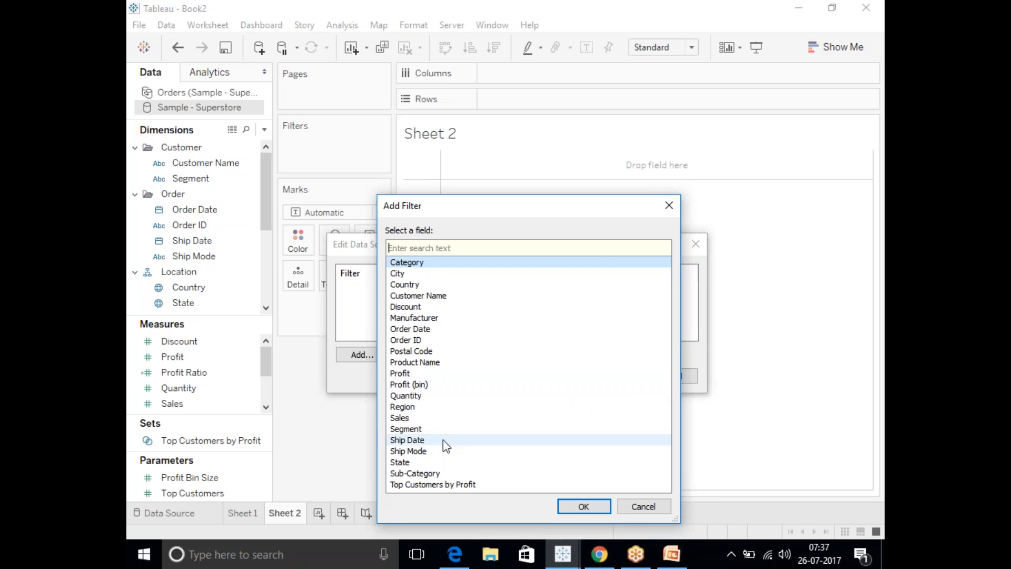
double_click(405, 462)
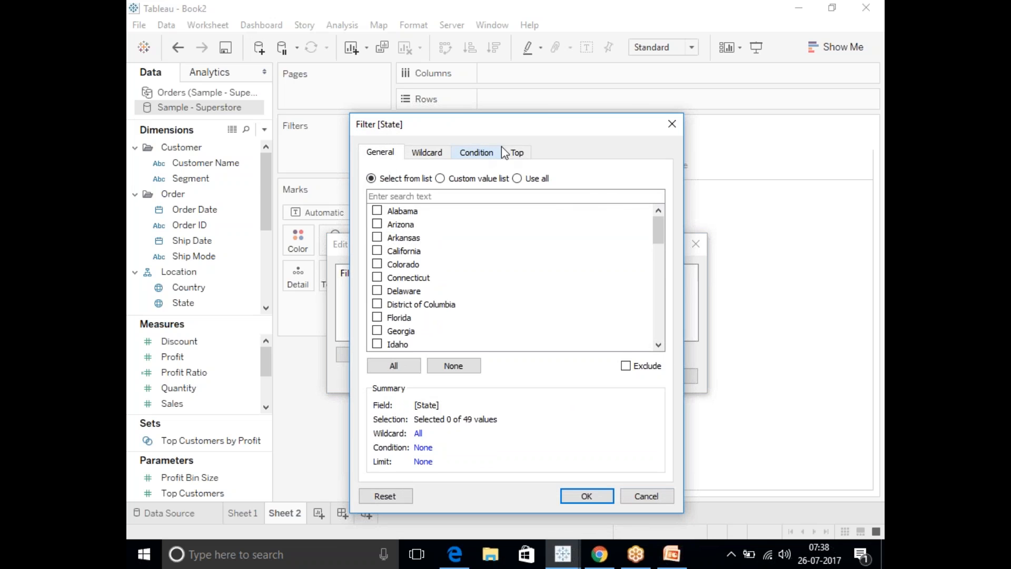
Limit the State data source filter to the top 5 by sum of Sales and apply it to the source.
left_click(517, 153)
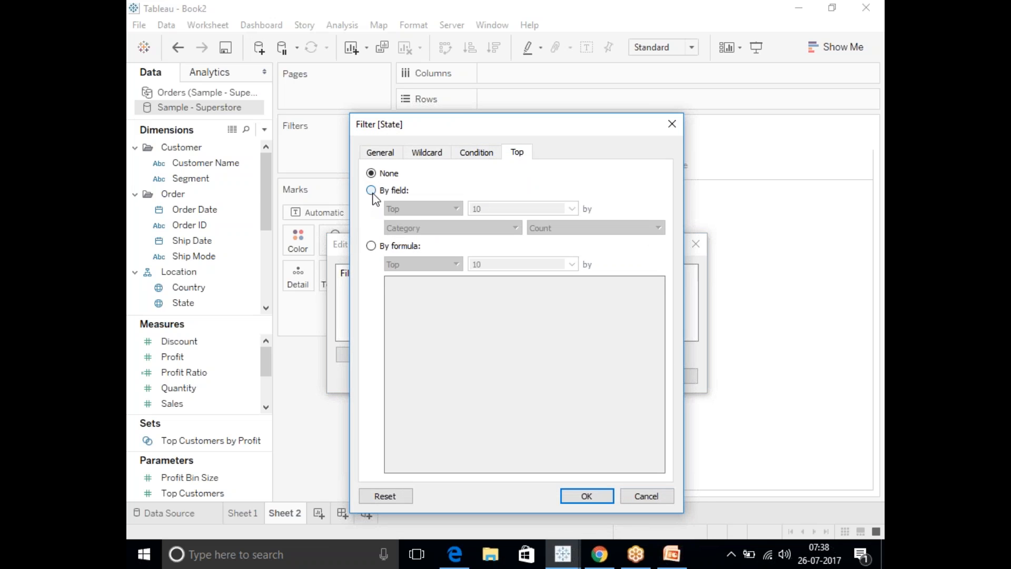
left_click(372, 190)
double_click(494, 206)
type("5")
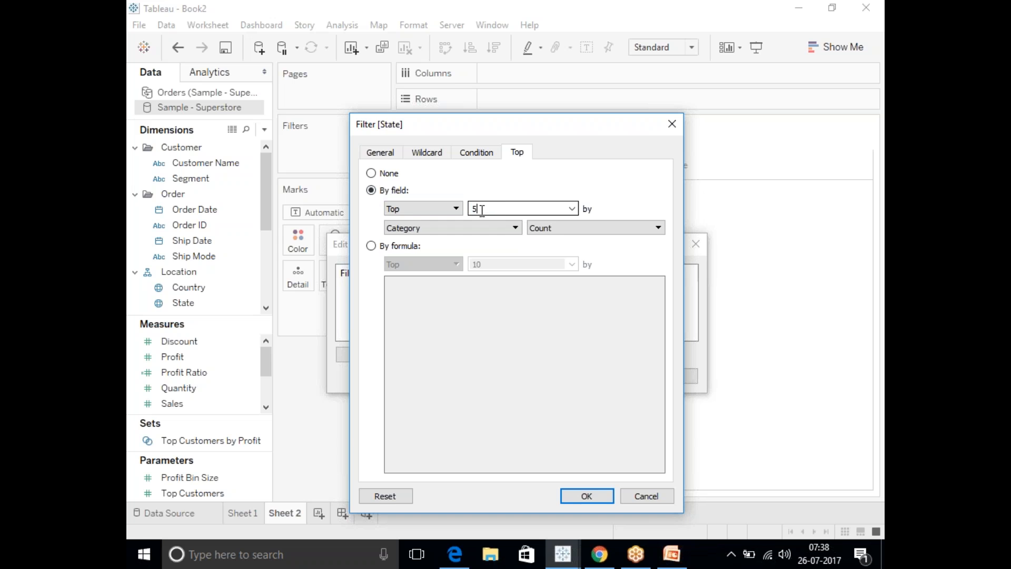
left_click(455, 236)
left_click(408, 444)
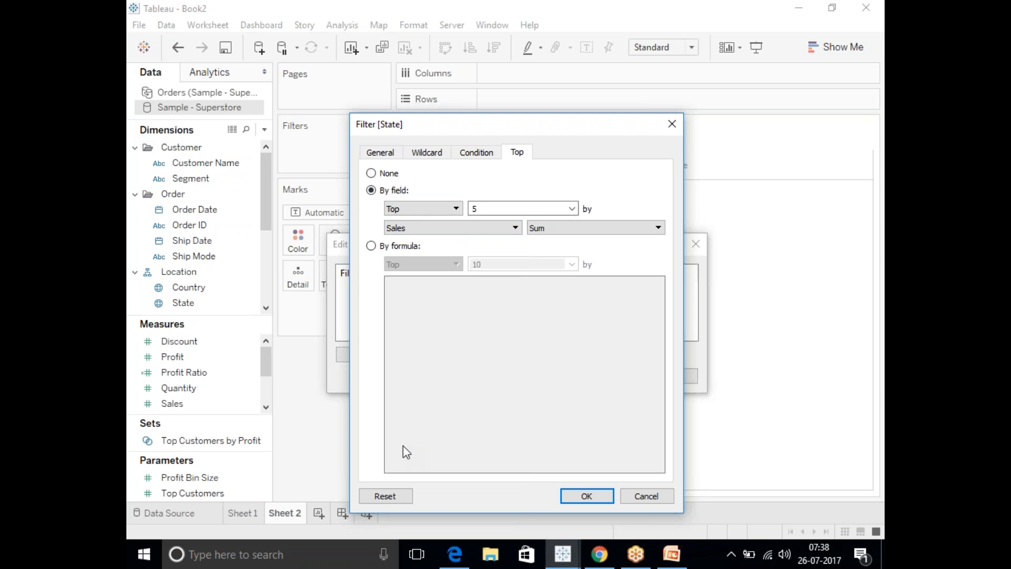
left_click(588, 496)
left_click(611, 376)
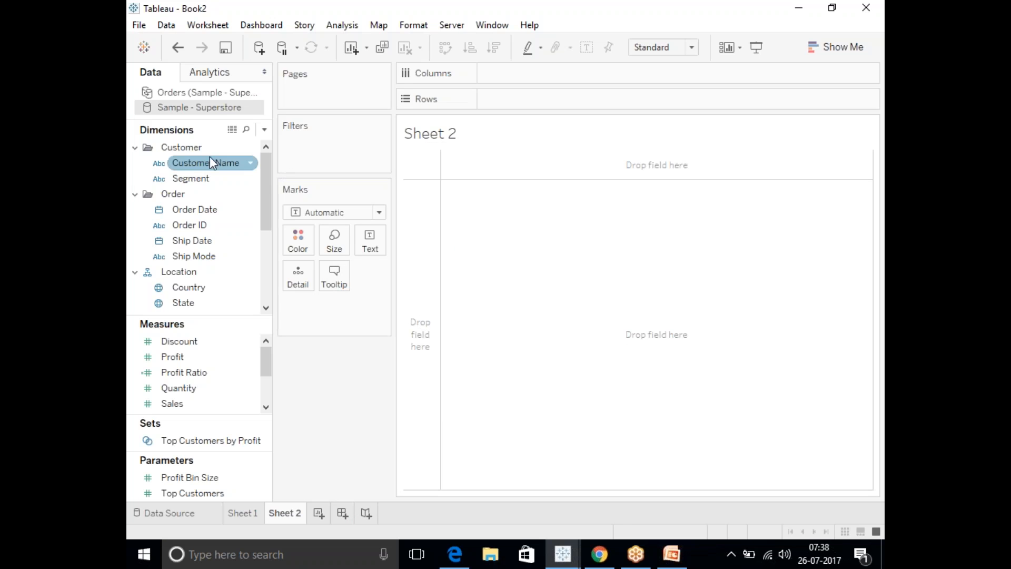
Plot the sum of Sales by State and Customer Name on Sheet 2, swap rows and columns, and view the last rows.
left_click_drag(185, 303, 521, 74)
left_click_drag(173, 404, 509, 102)
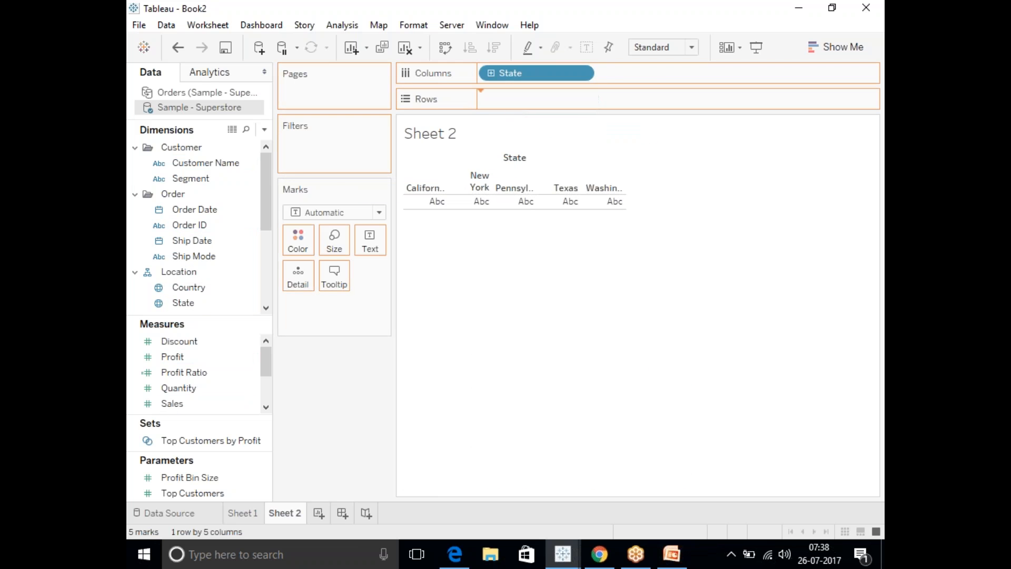
left_click_drag(255, 162, 676, 75)
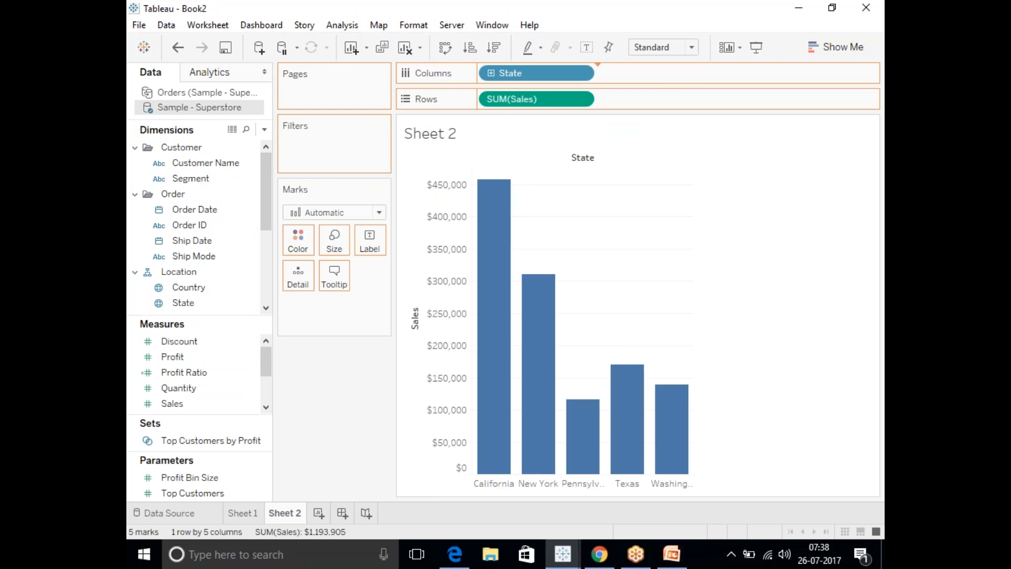
left_click_drag(481, 487, 857, 487)
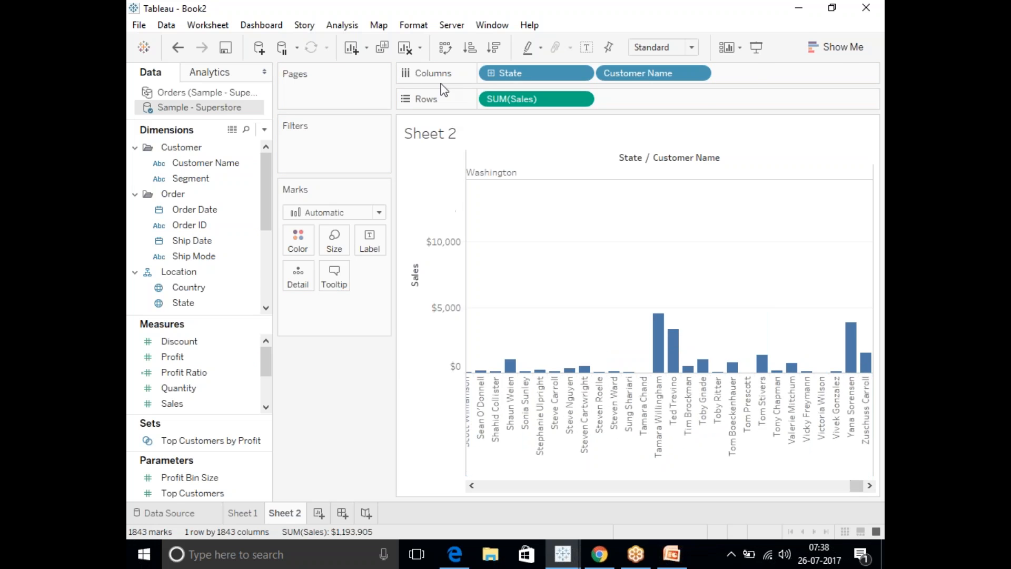
left_click(446, 47)
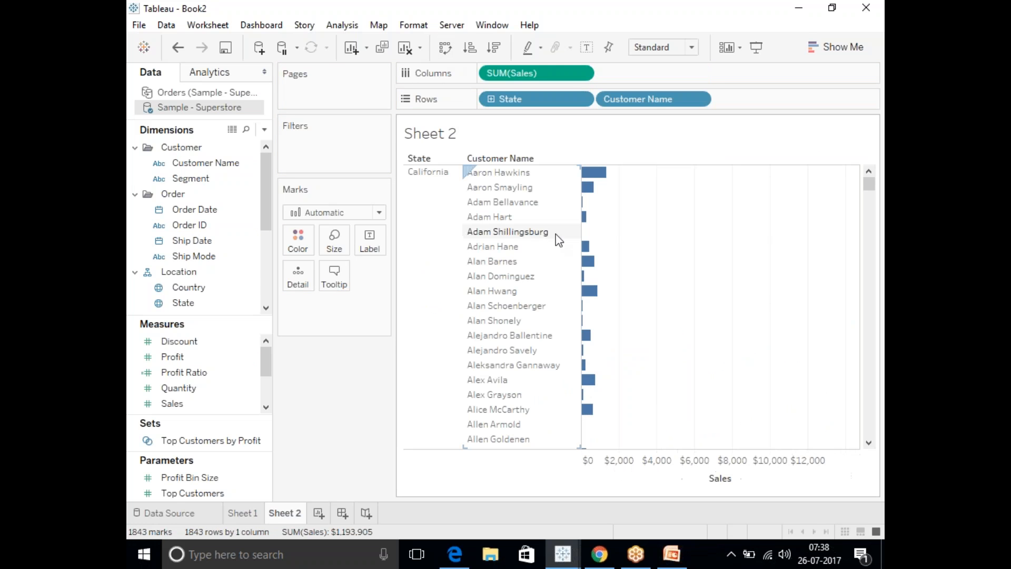
left_click_drag(869, 184, 884, 450)
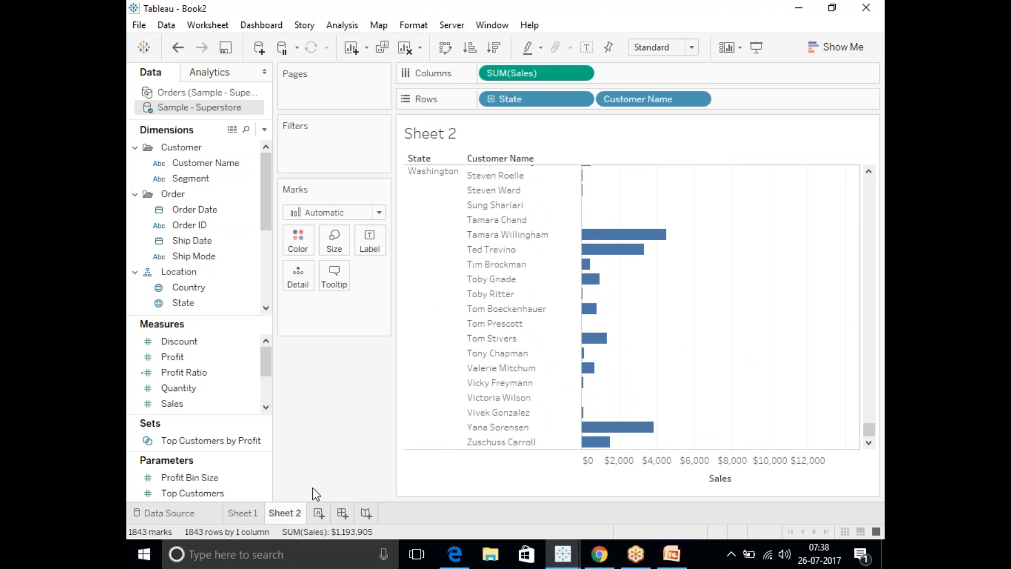
Create a new worksheet plotting the sum of Sales by year of Order Date and State, with mark labels shown.
left_click(319, 514)
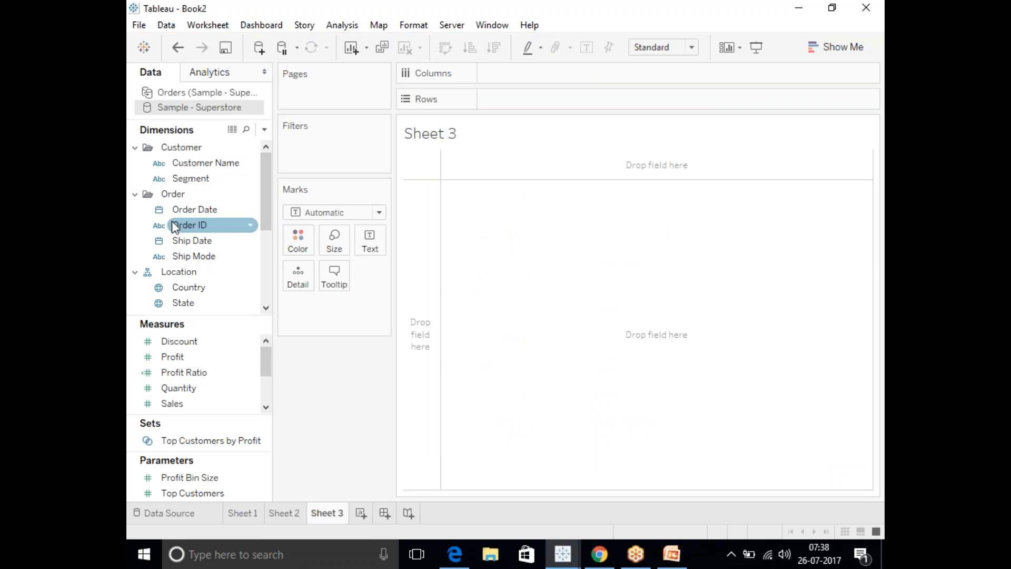
left_click(186, 211)
left_click_drag(184, 216, 513, 77)
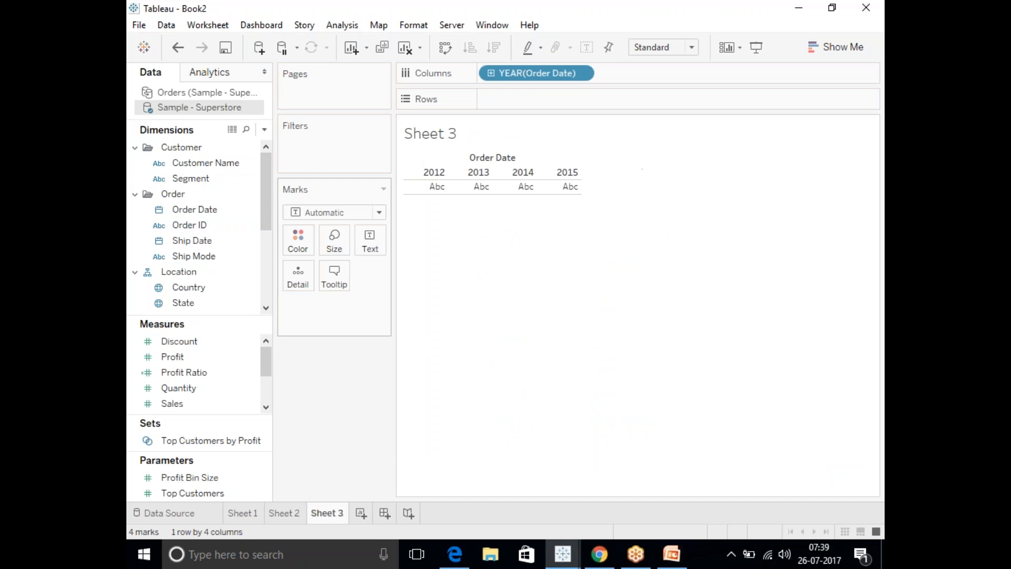
left_click(195, 301)
left_click_drag(195, 302, 635, 73)
left_click_drag(174, 404, 526, 99)
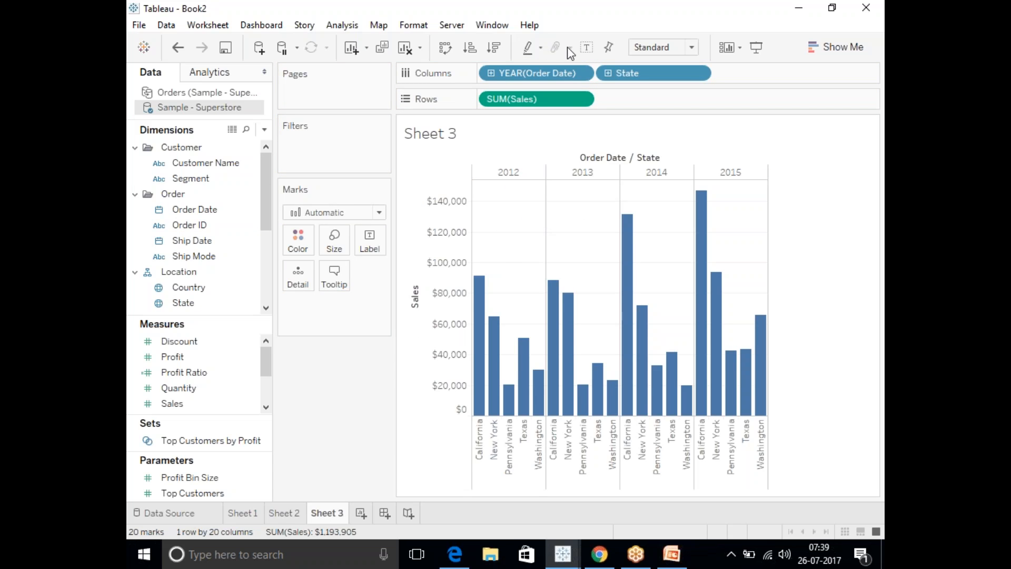
left_click(588, 47)
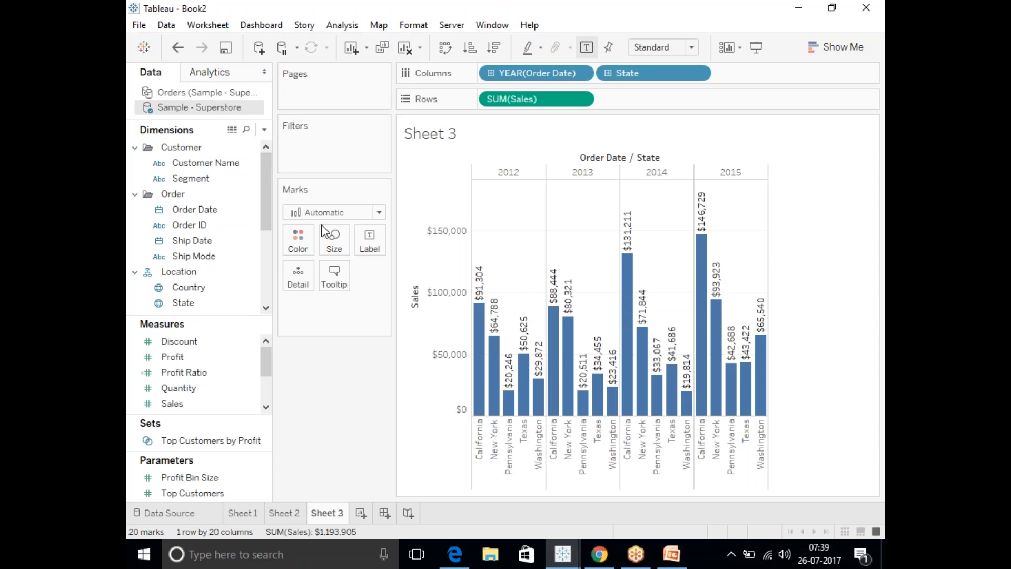
Create a new worksheet plotting the sum of Sales on Rows by Segment on Columns, with bars coloured by State.
left_click(361, 514)
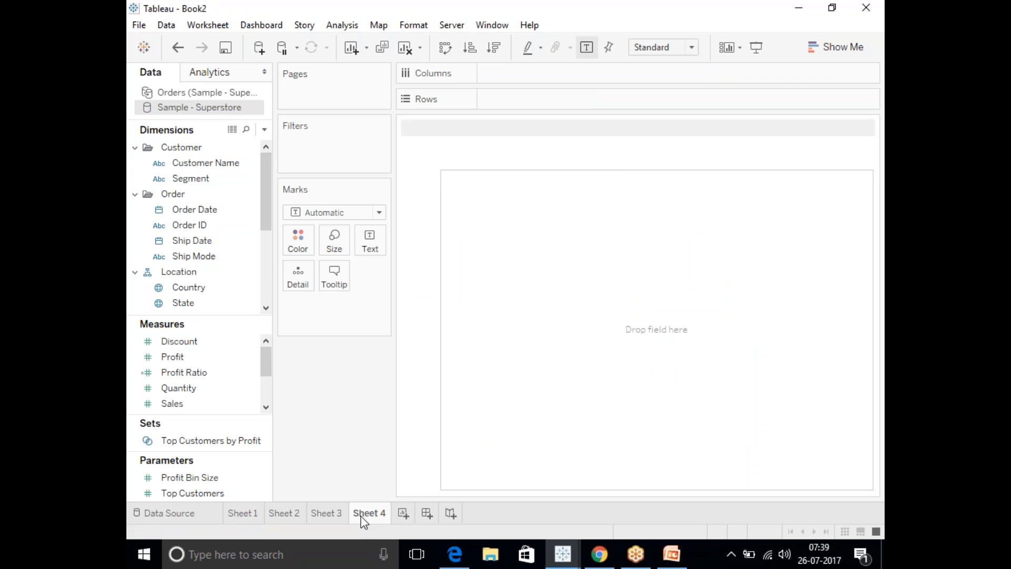
left_click(194, 241)
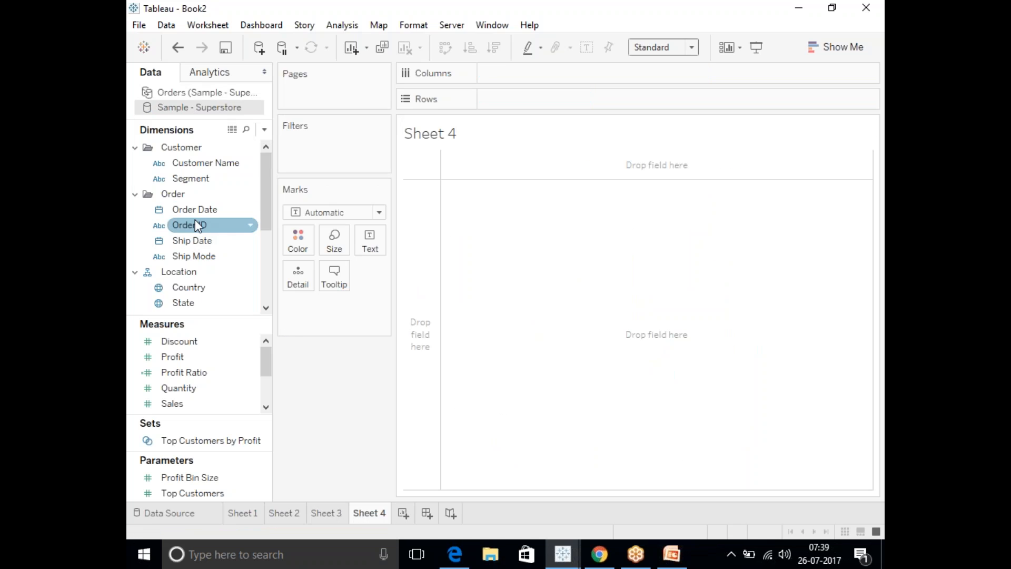
left_click_drag(194, 175, 507, 72)
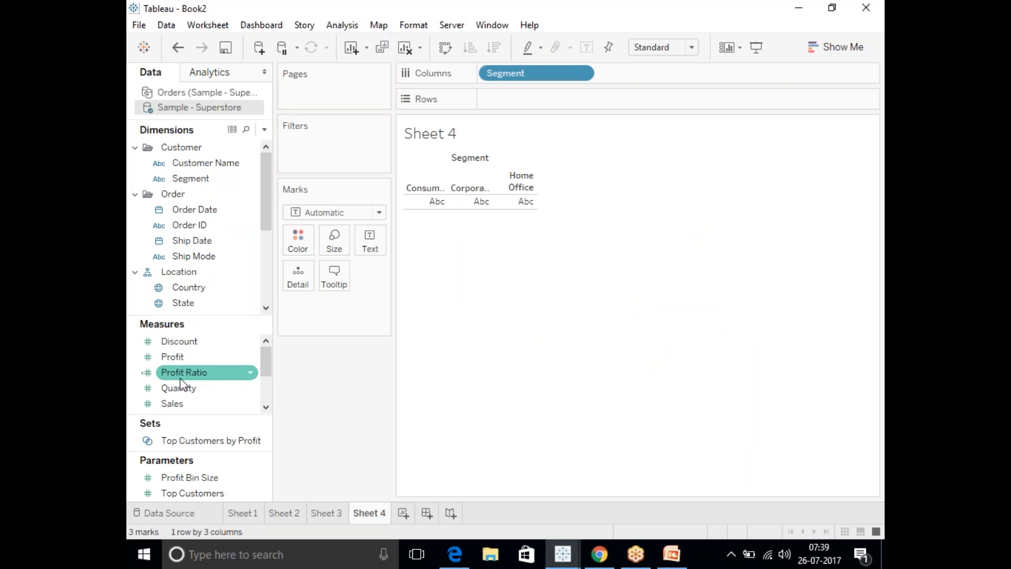
left_click_drag(174, 404, 527, 100)
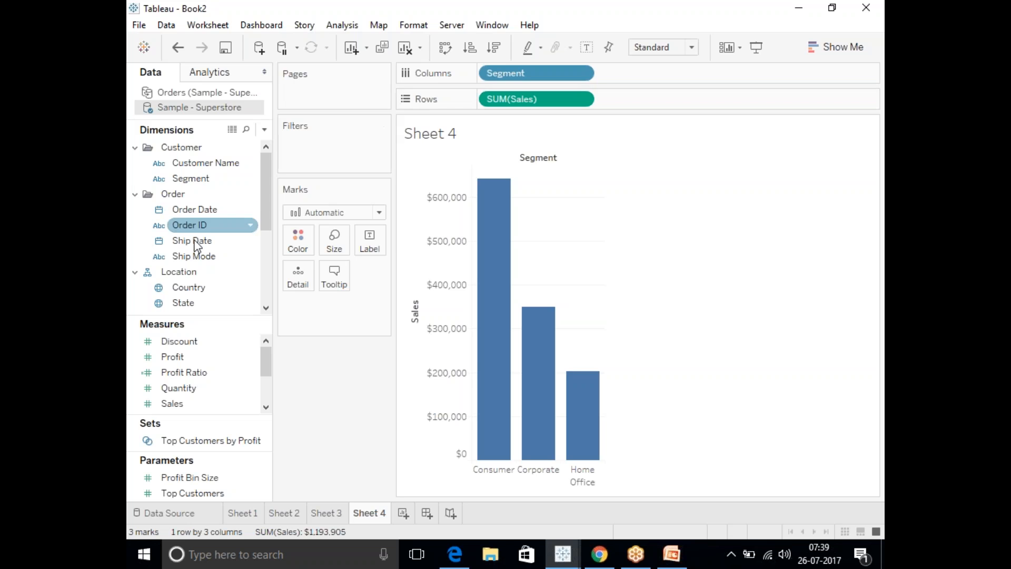
left_click_drag(183, 302, 297, 240)
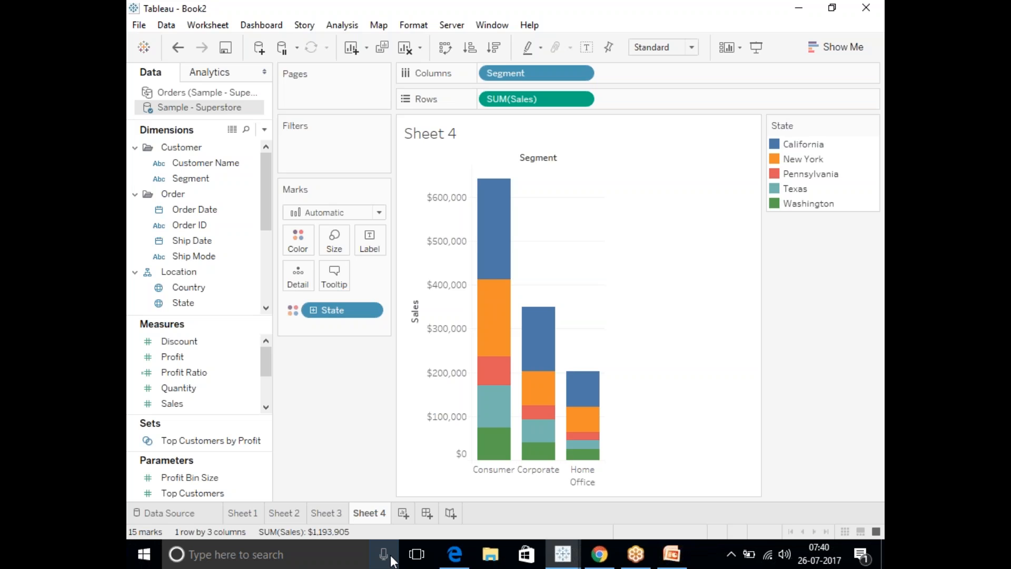
Remove the State data source filter from the Sample - Superstore source.
right_click(182, 107)
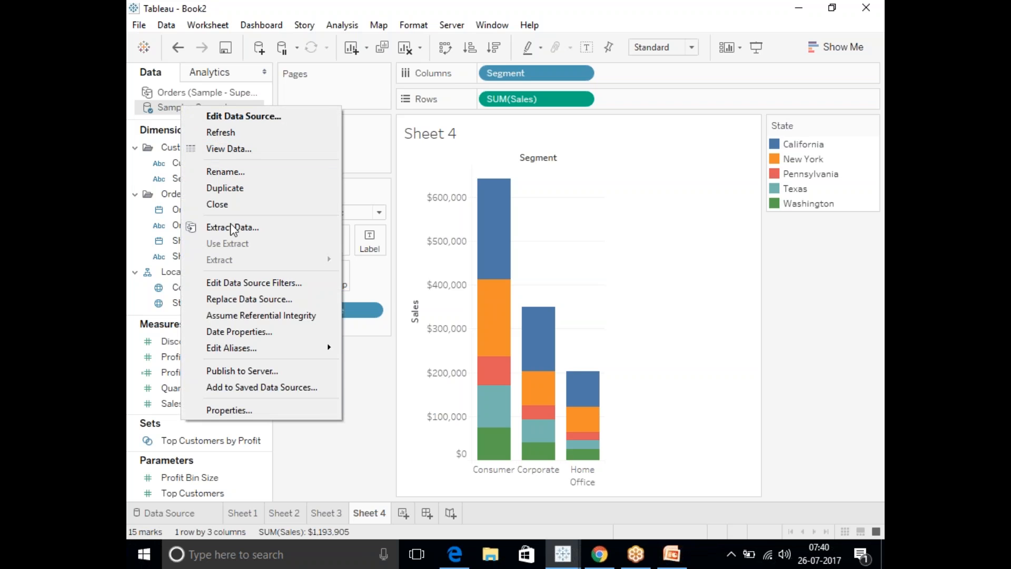
left_click(240, 288)
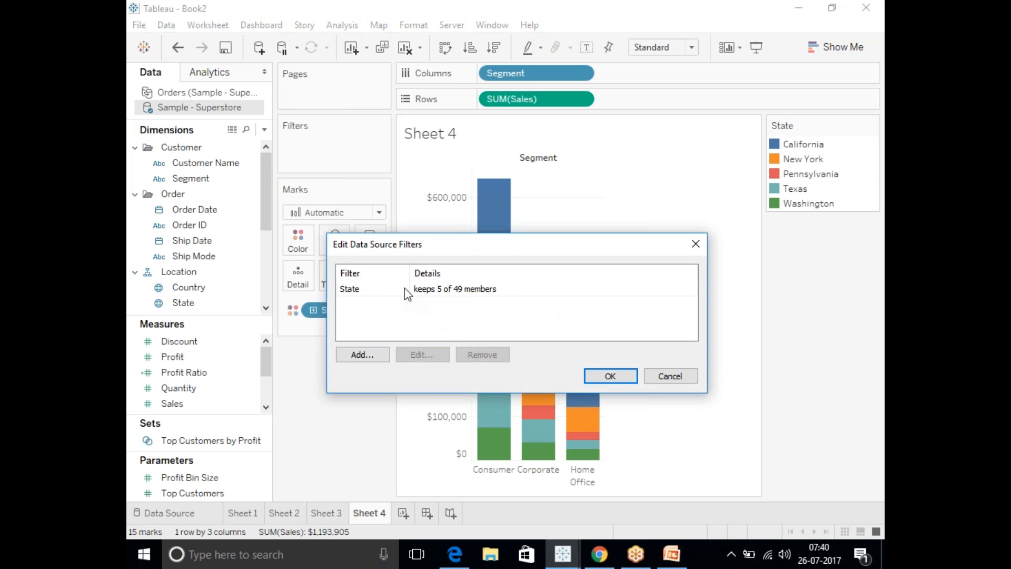
left_click(407, 291)
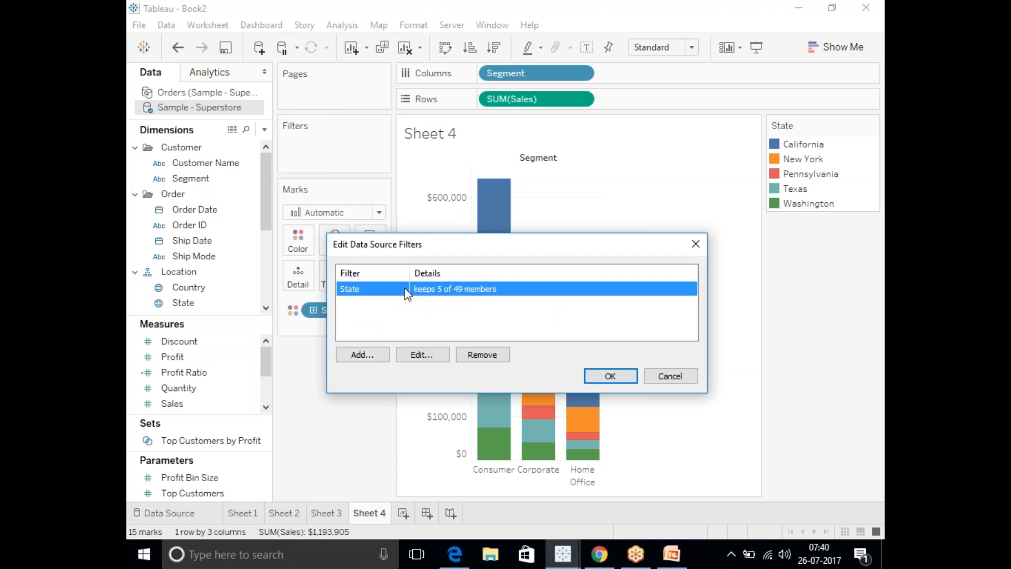
left_click(475, 355)
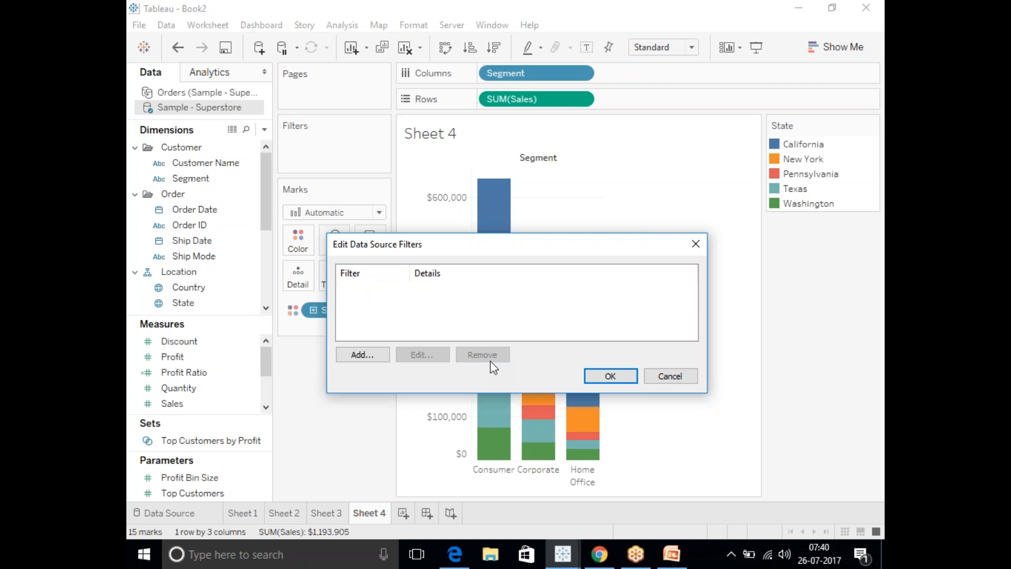
left_click(611, 376)
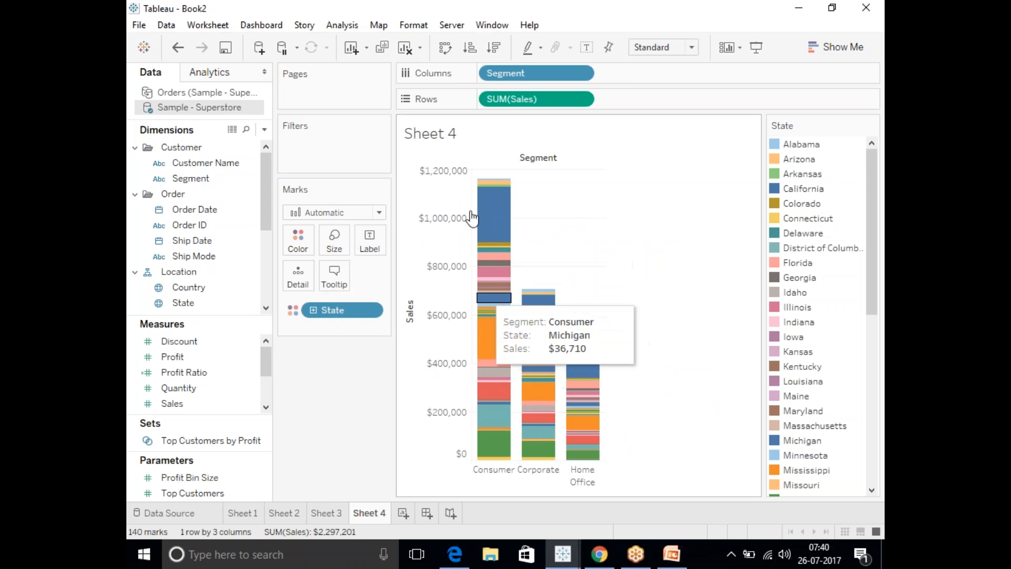
Review Sheets 3, 2 and 4 to check which states each view includes without the data source filter.
left_click(327, 513)
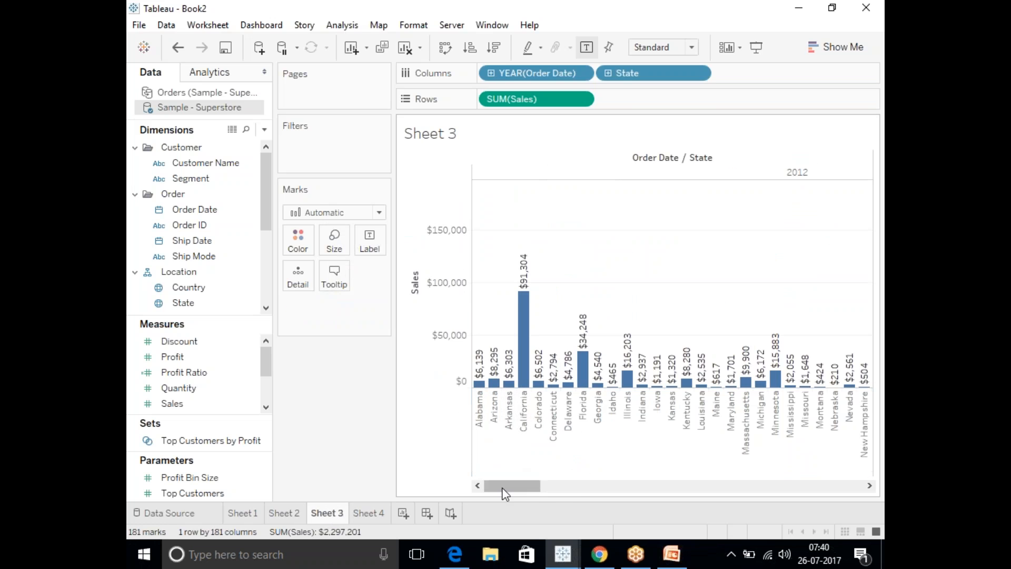
left_click_drag(502, 492, 827, 508)
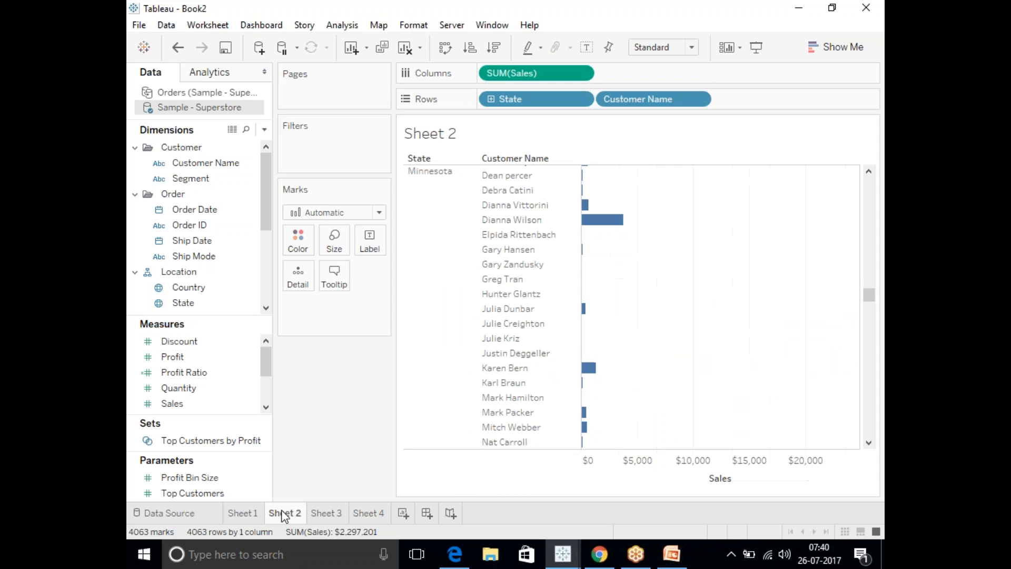
left_click_drag(869, 294, 875, 426)
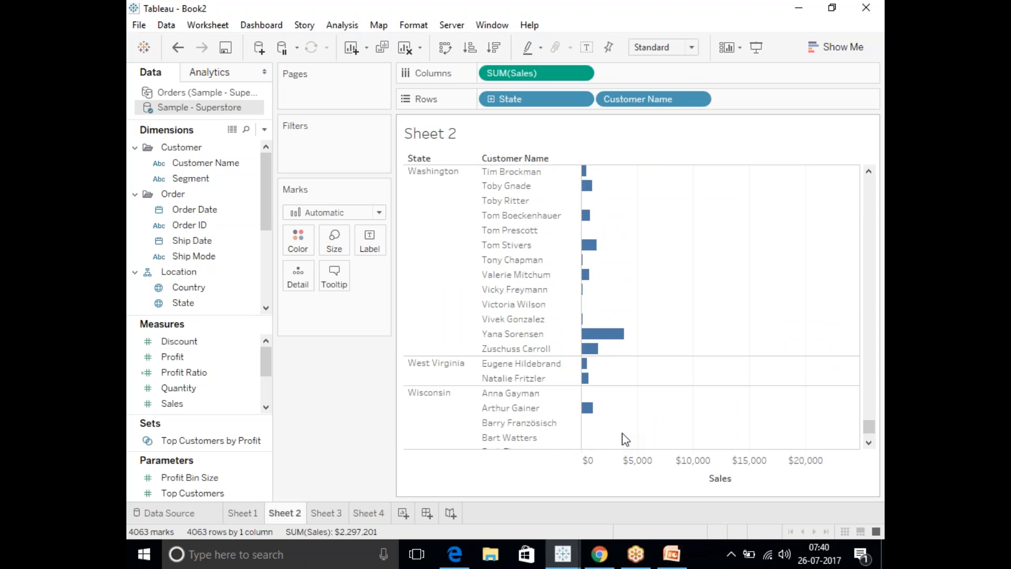
left_click(376, 513)
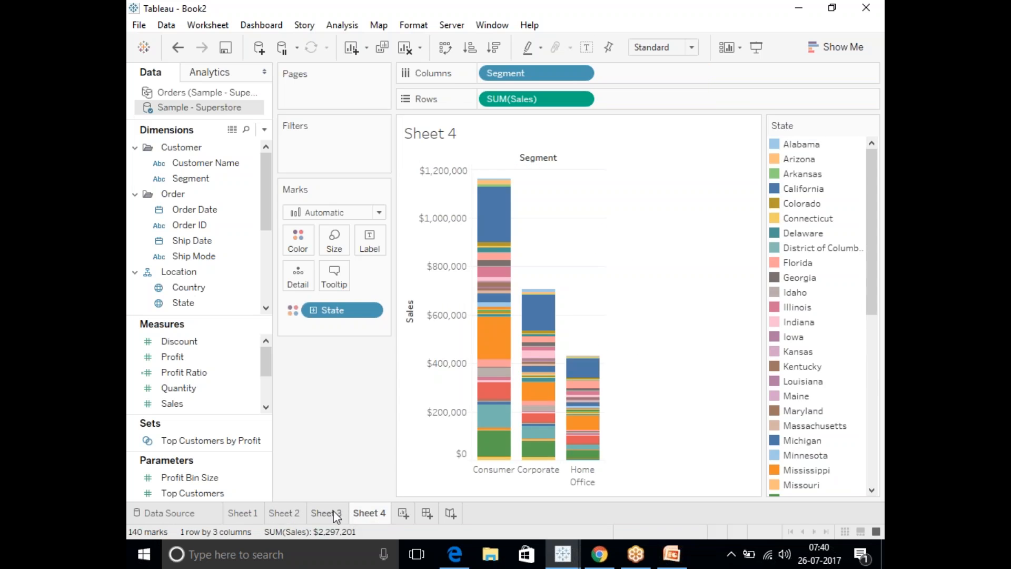
left_click(335, 514)
Create a new worksheet plotting the sum of Sales on Rows against State on Columns.
left_click(404, 513)
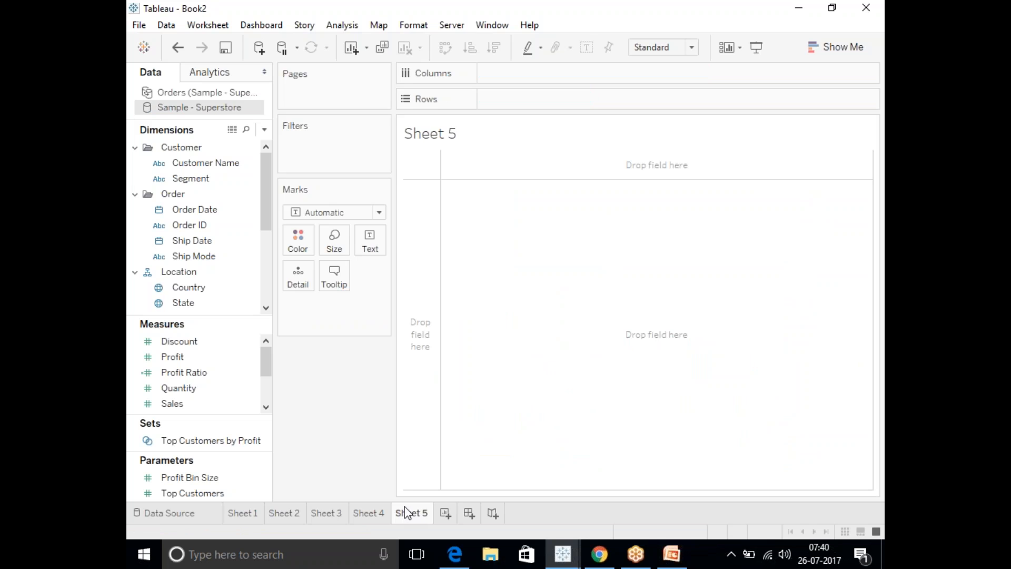
left_click_drag(202, 305, 527, 72)
mouse_move(179, 405)
left_mouse_down()
mouse_move(523, 140)
mouse_move(532, 99)
left_mouse_up()
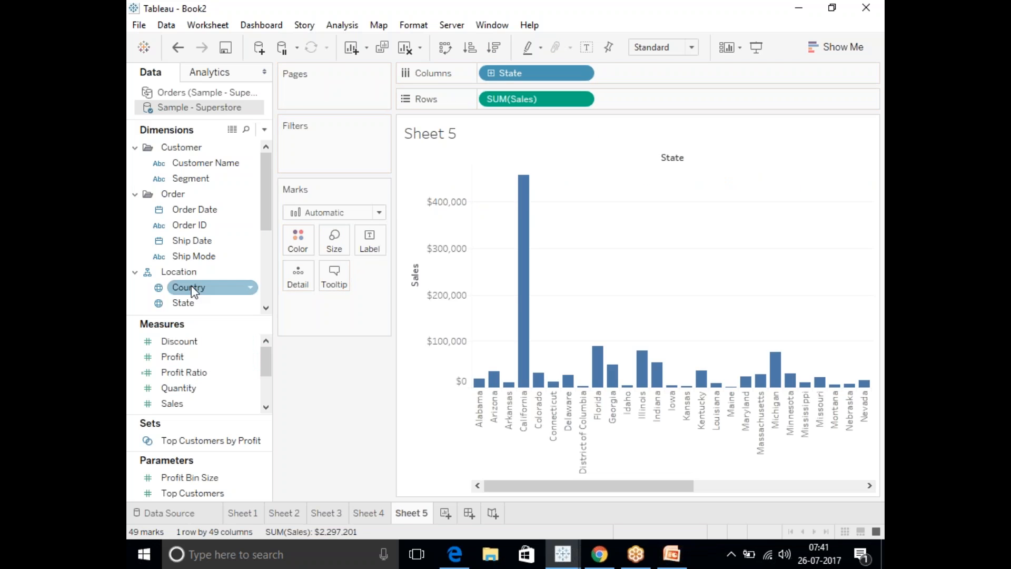
Filter Sheet 5 by State, keeping only Alabama, Arizona, Arkansas, California, Colorado, Connecticut and Delaware.
left_click_drag(182, 303, 296, 138)
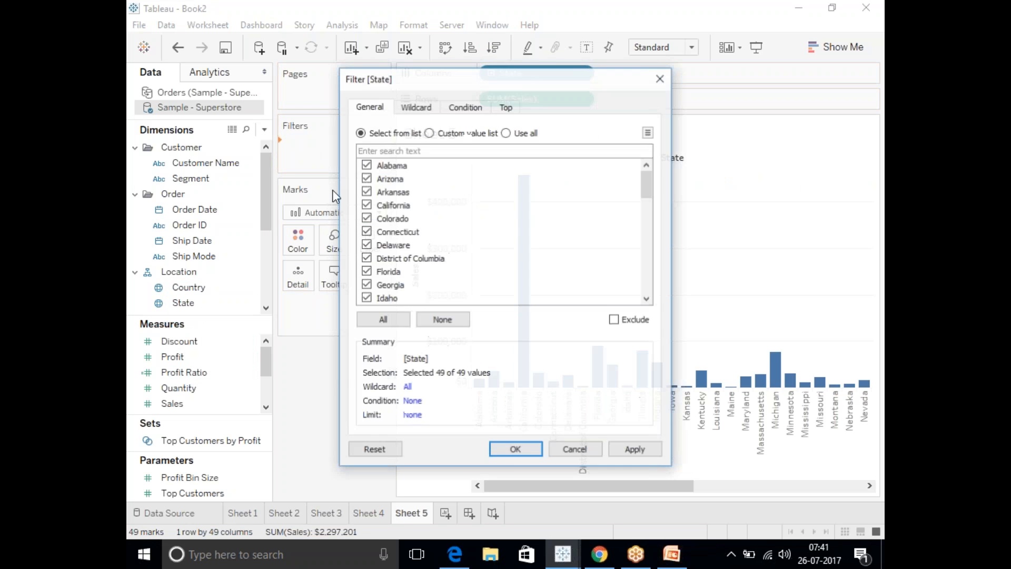
left_click(445, 322)
left_click(366, 165)
left_click(365, 178)
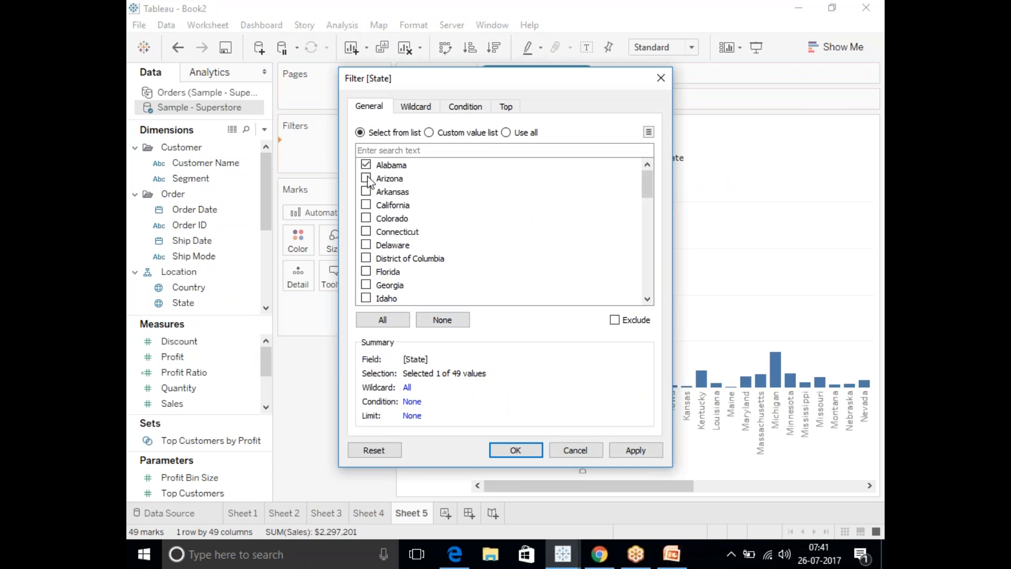
left_click(366, 191)
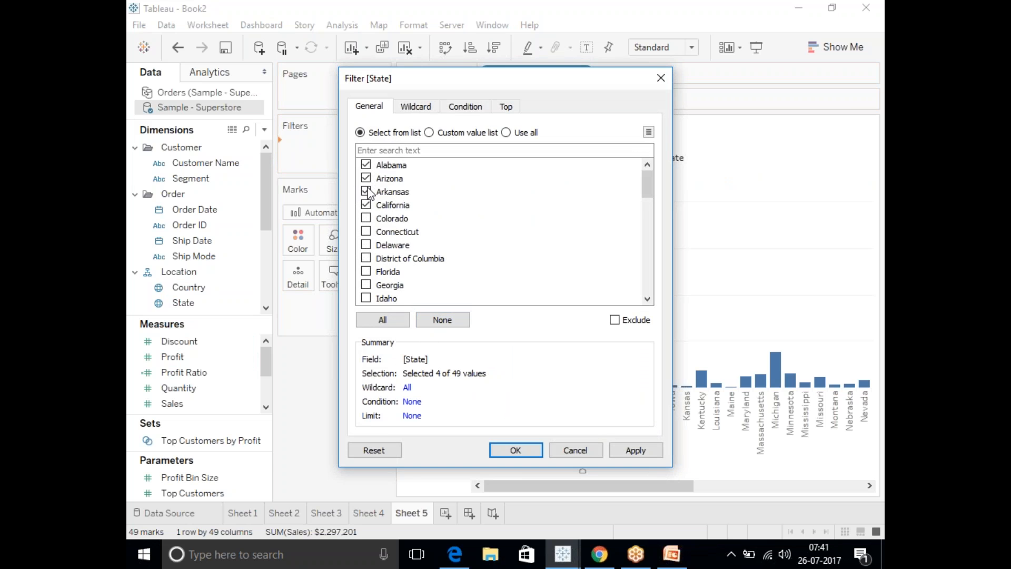
left_click(366, 205)
left_click(366, 218)
left_click(366, 231)
left_click(366, 244)
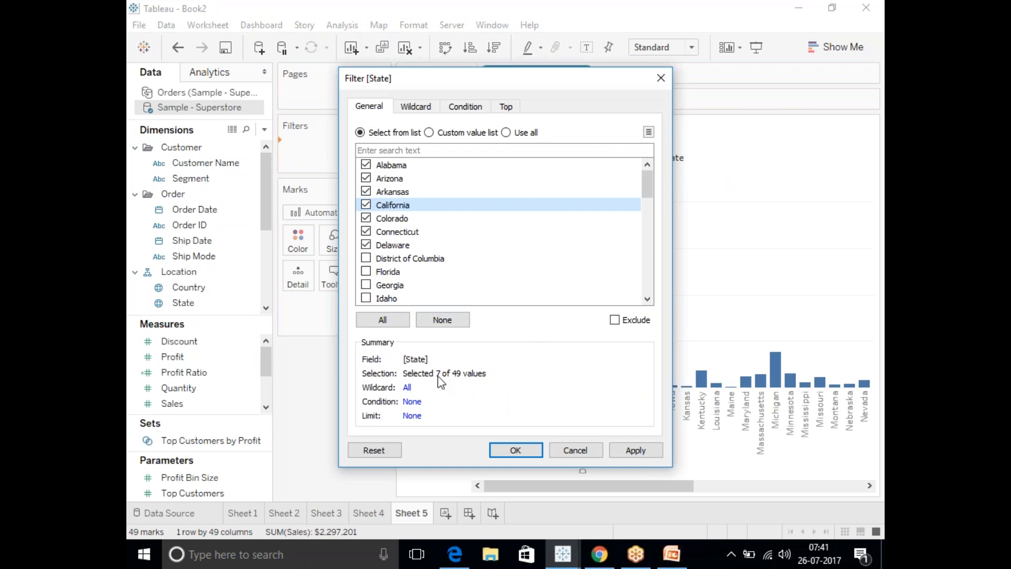
left_click(627, 452)
left_click(507, 447)
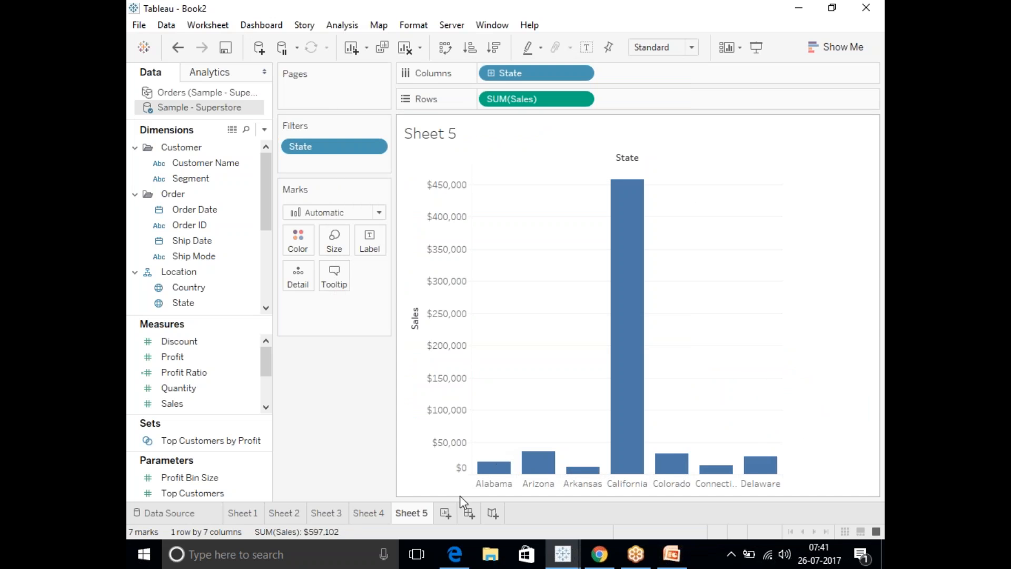
Create Sheet 6 with State on Columns and the sum of Sales on Rows, without a worksheet filter.
left_click(446, 513)
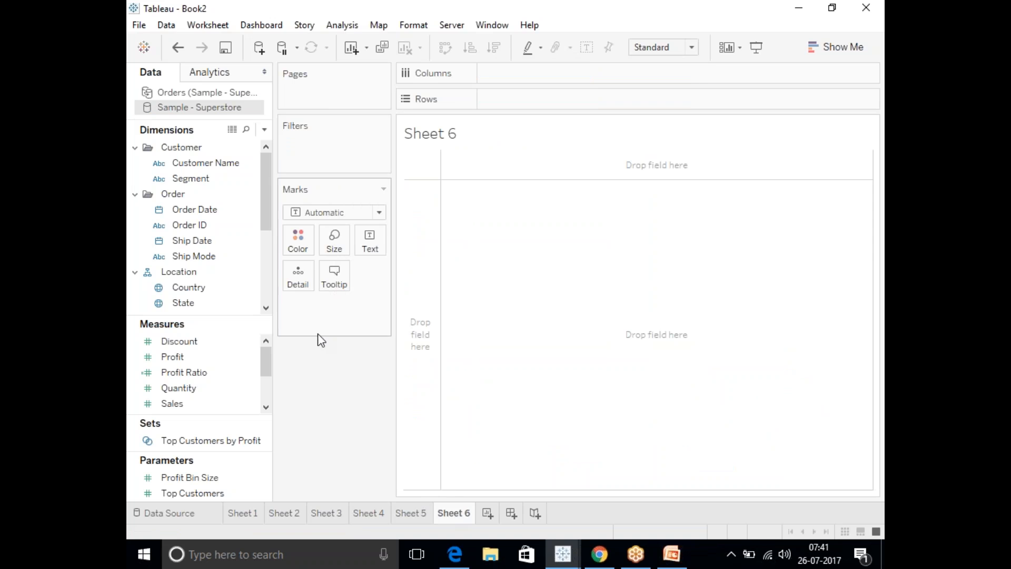
left_click_drag(186, 303, 505, 73)
left_click_drag(191, 404, 522, 100)
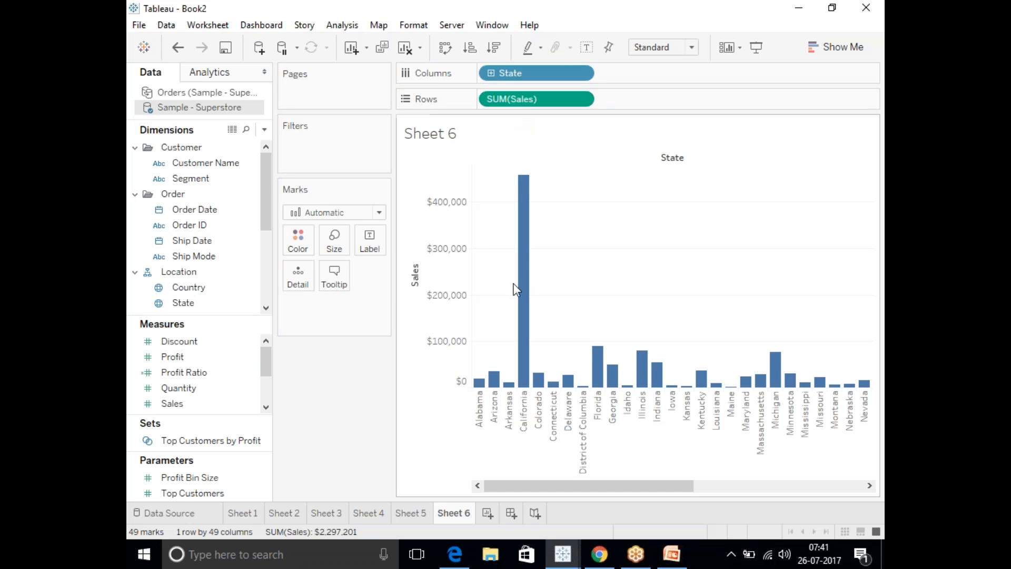
View Sheet 5, then switch to PowerPoint and open slide 4 about the Apply to worksheets options.
left_click(418, 512)
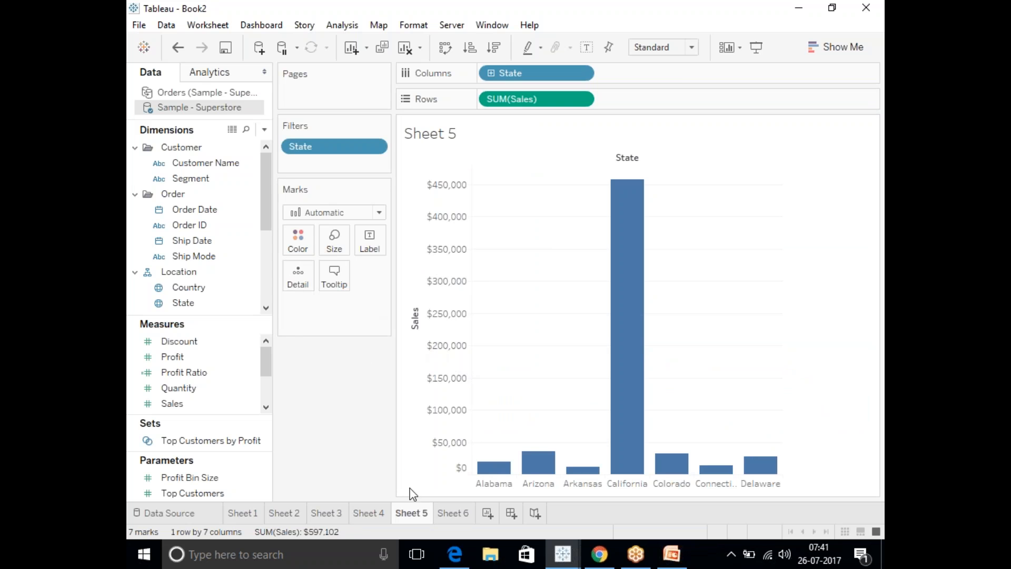
left_click(671, 554)
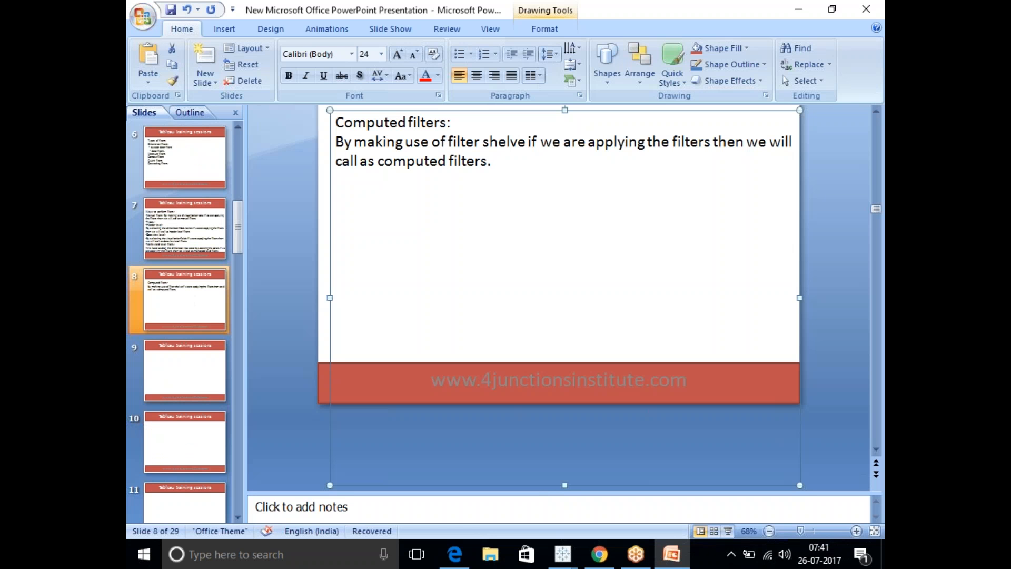
left_click(184, 157)
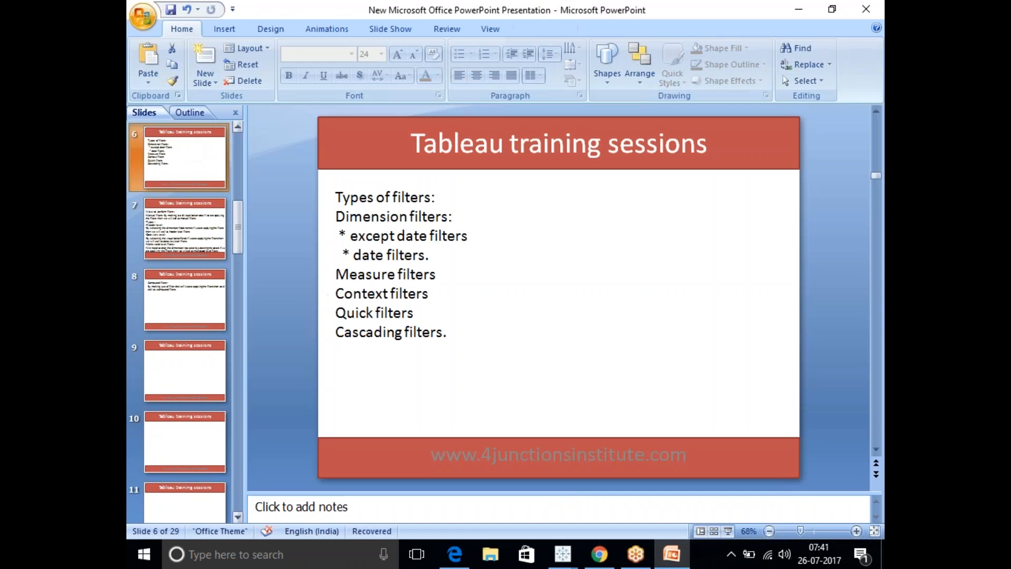
left_click(238, 190)
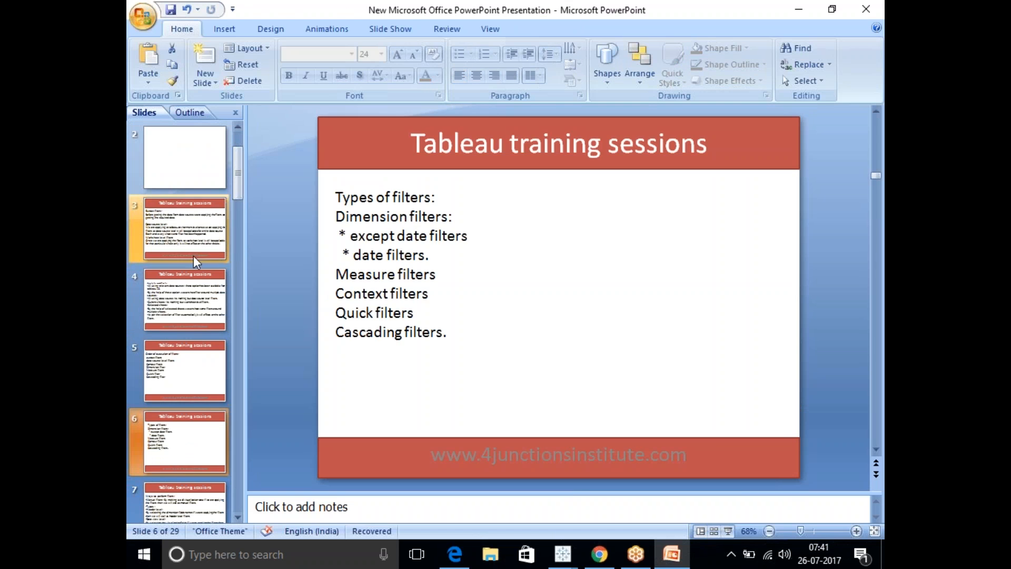
left_click(187, 278)
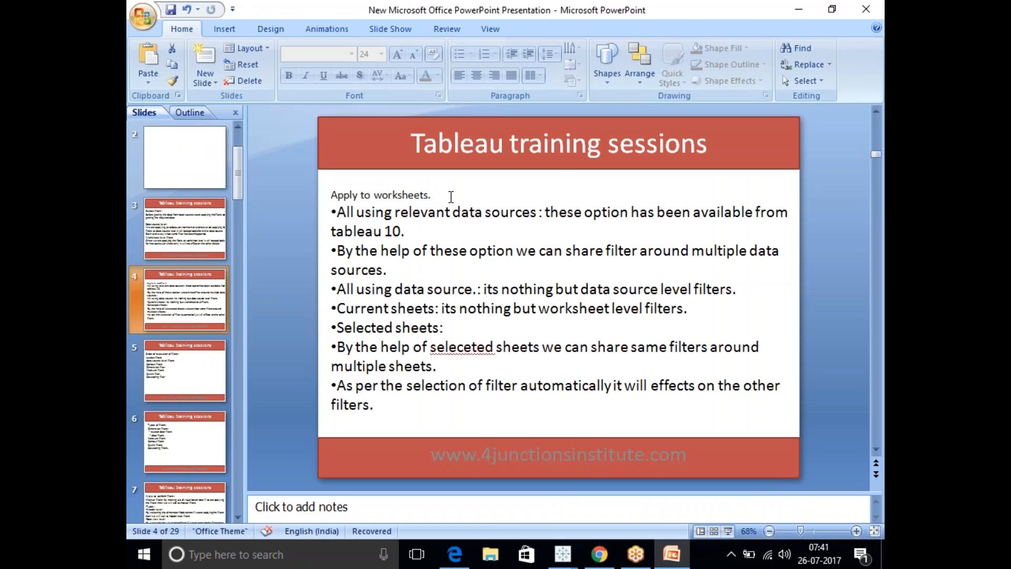
Format the "Apply to worksheets." heading on slide 4 in red at font size 20.
left_click_drag(436, 195, 330, 195)
left_click(423, 178)
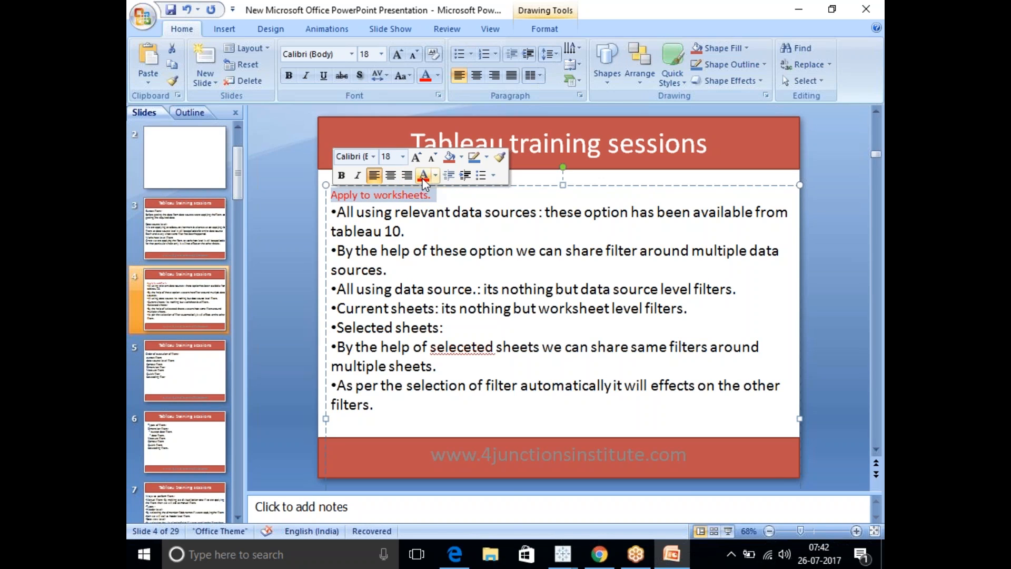
left_click(402, 157)
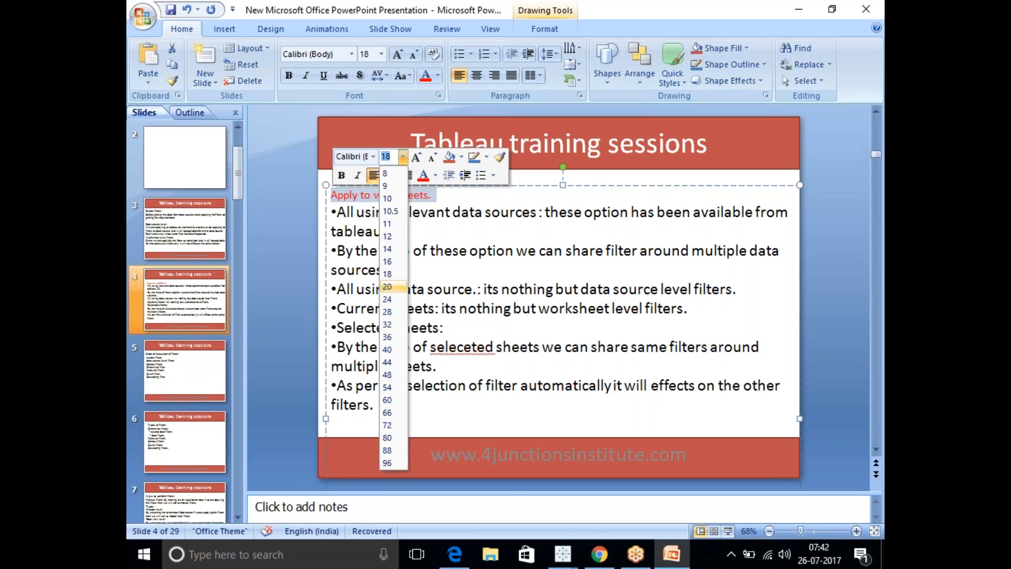
left_click(388, 286)
left_click(482, 192)
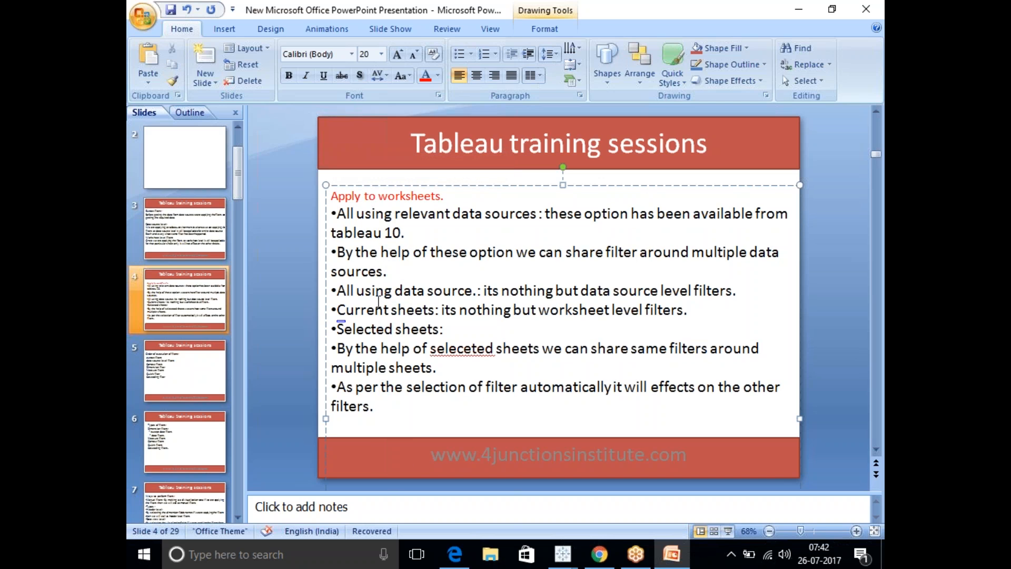
Review the data source, current sheets and selected sheets options listed on slide 4.
left_click_drag(472, 291, 356, 290)
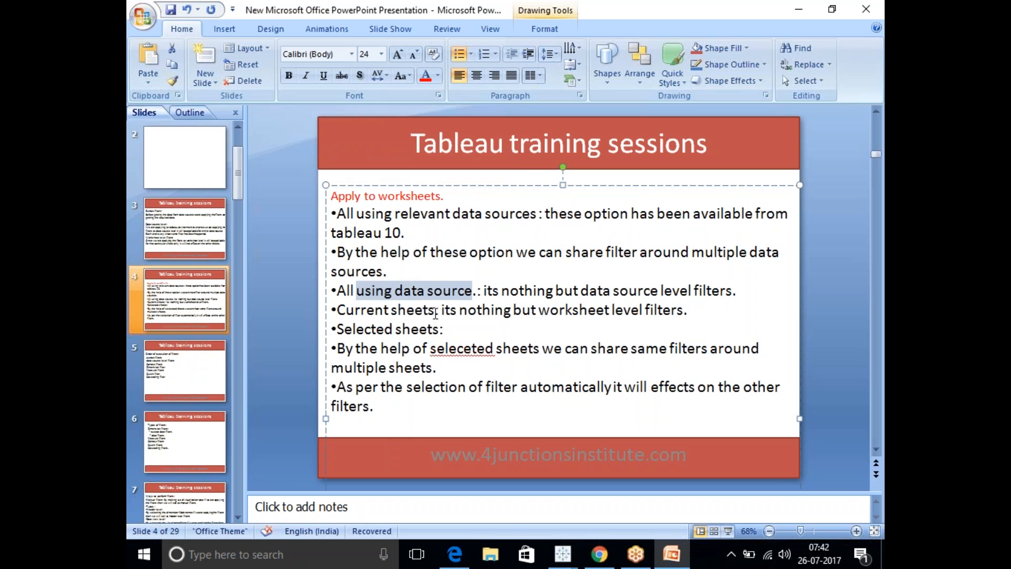
left_click_drag(435, 314, 345, 336)
left_click_drag(440, 330, 338, 331)
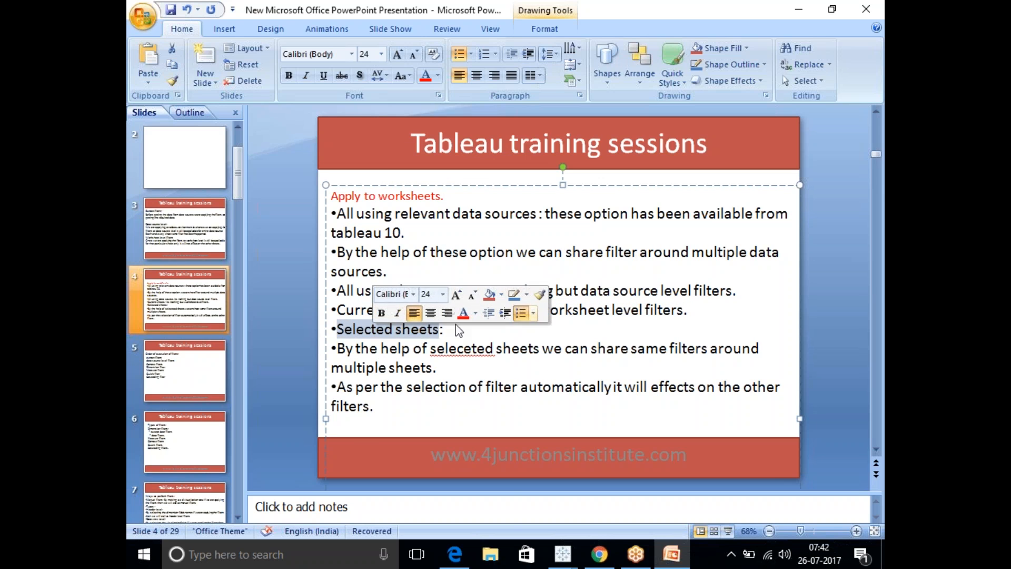
left_click(448, 348)
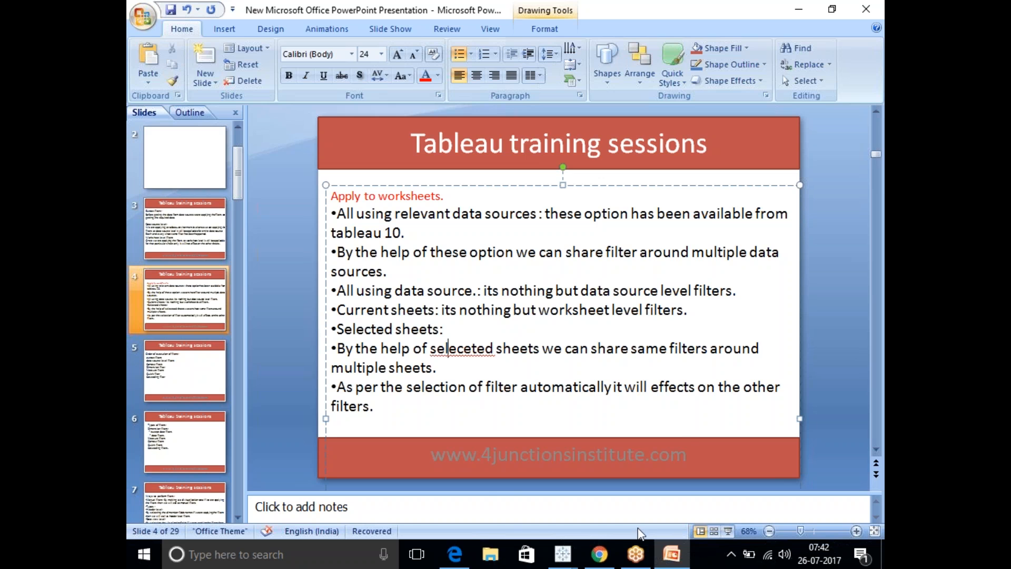
Switch to Tableau Book2 and create a state map on a new worksheet, labelled with the sum of Sales, adding State from Orders as detail.
mouse_move(573, 560)
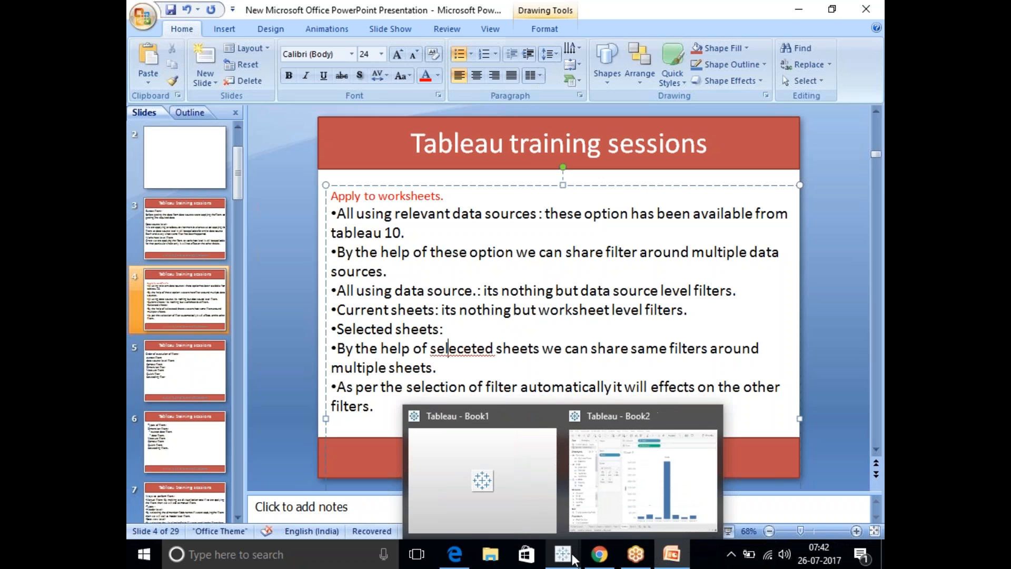
left_click(651, 473)
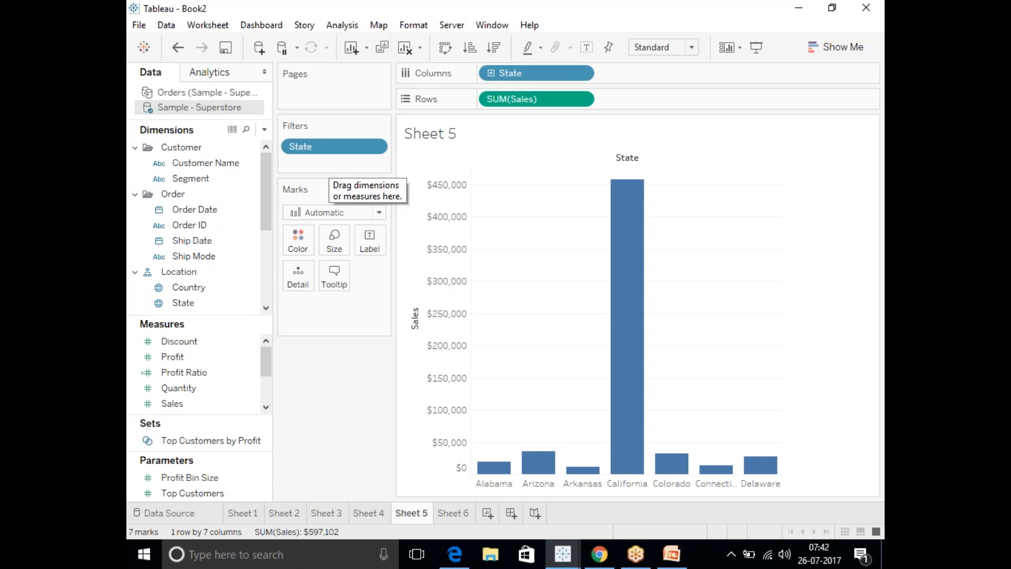
left_click(488, 513)
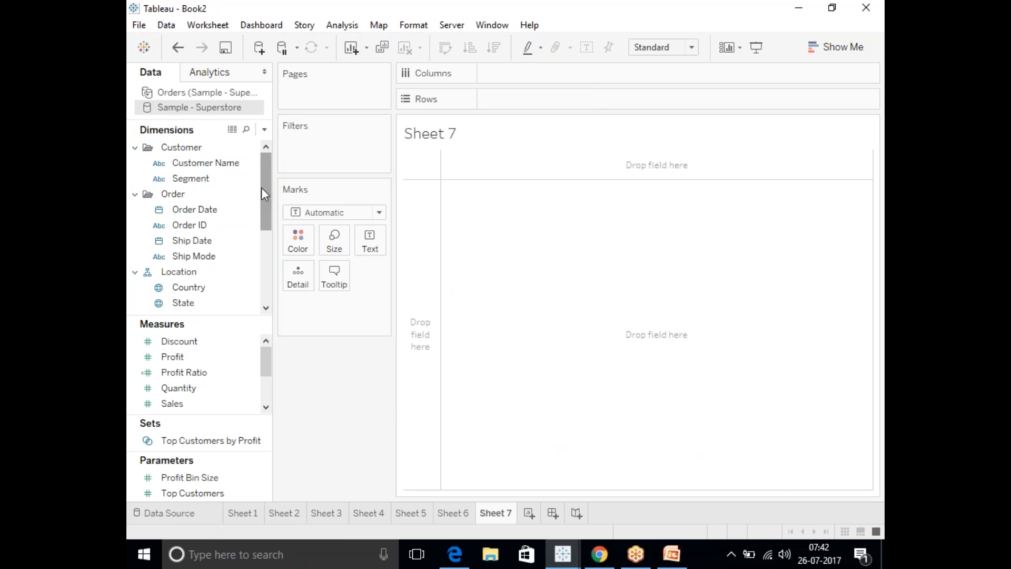
left_click_drag(262, 189, 267, 214)
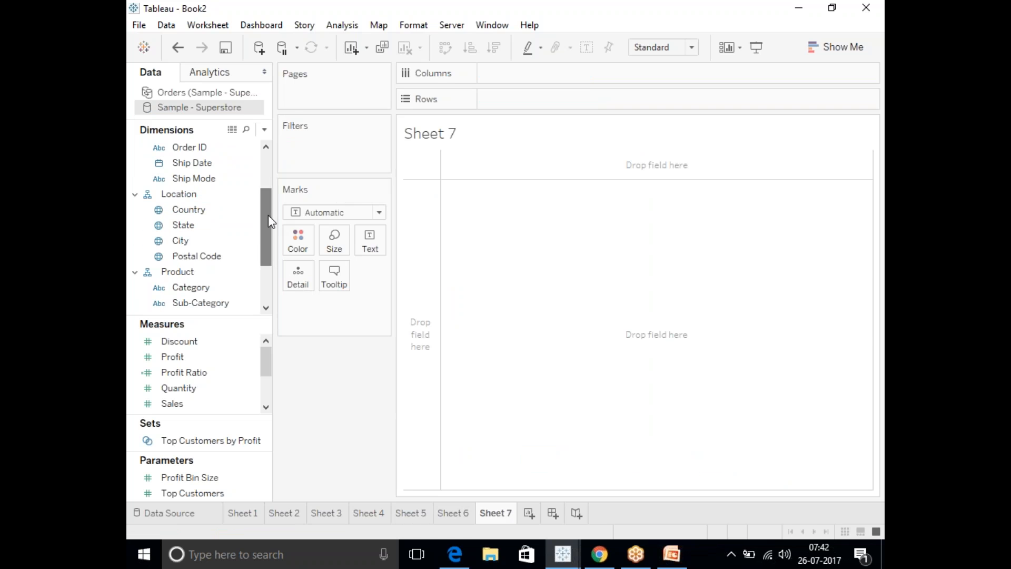
left_click(189, 229)
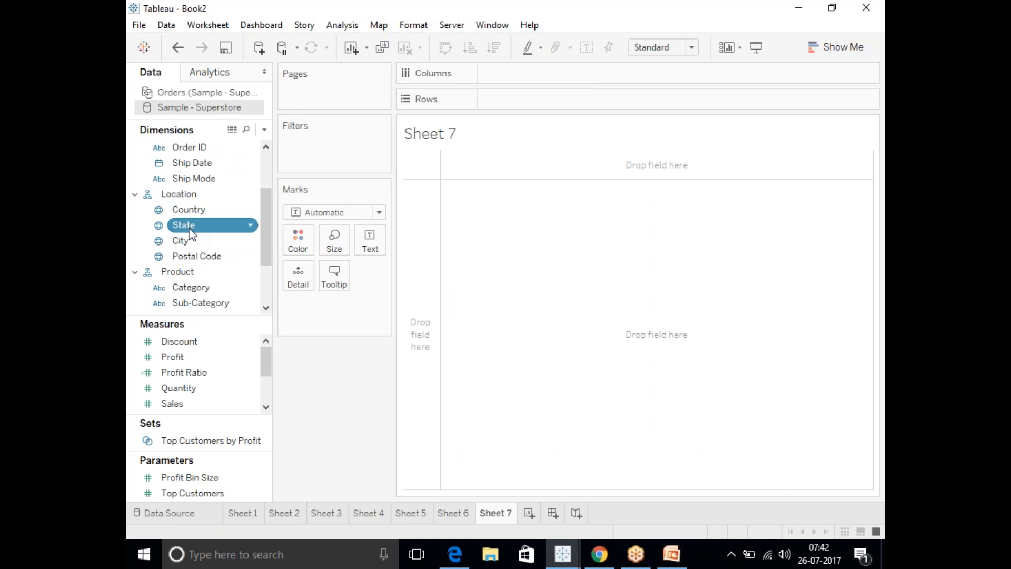
double_click(189, 226)
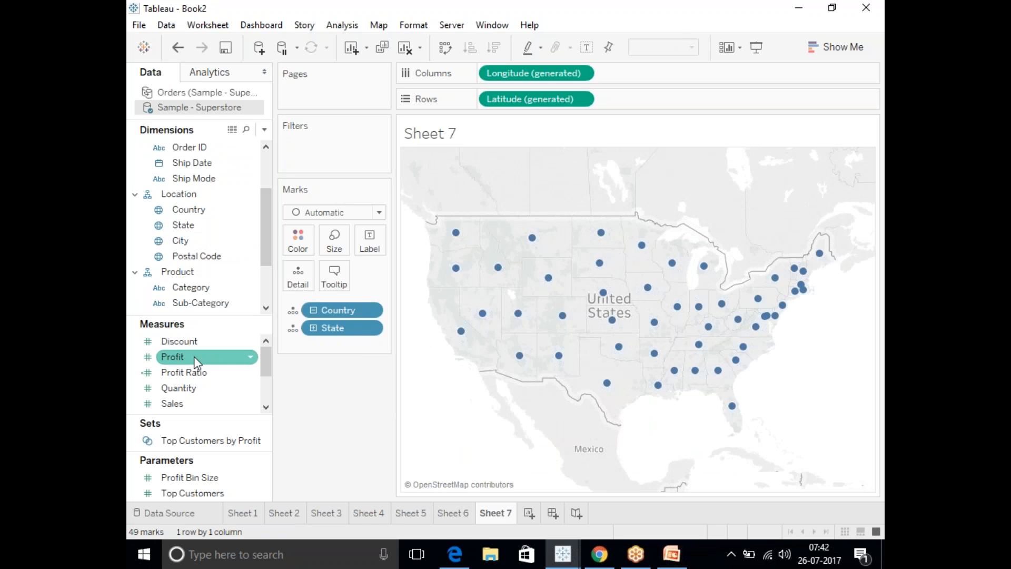
left_click_drag(175, 411, 369, 244)
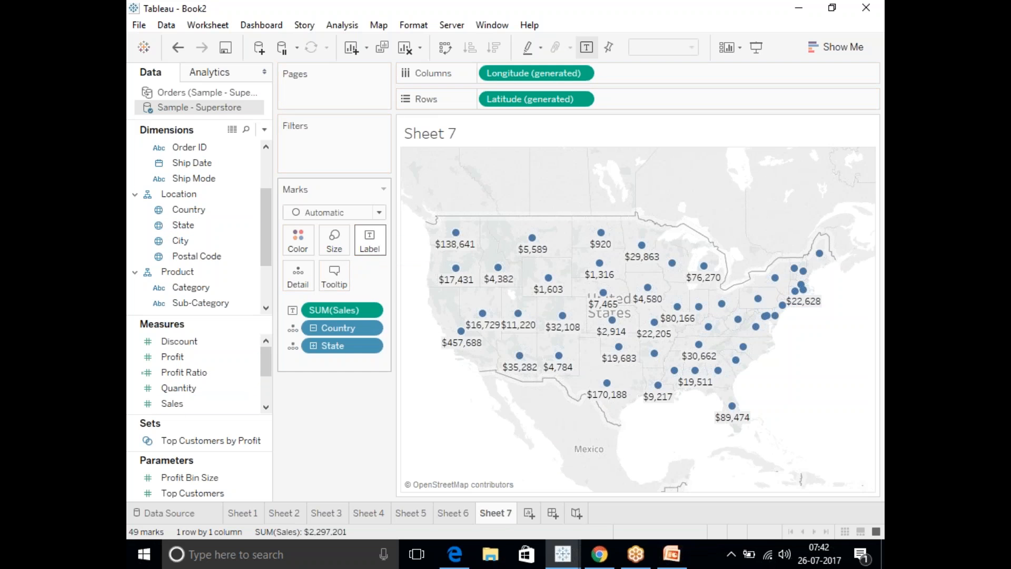
left_click(169, 93)
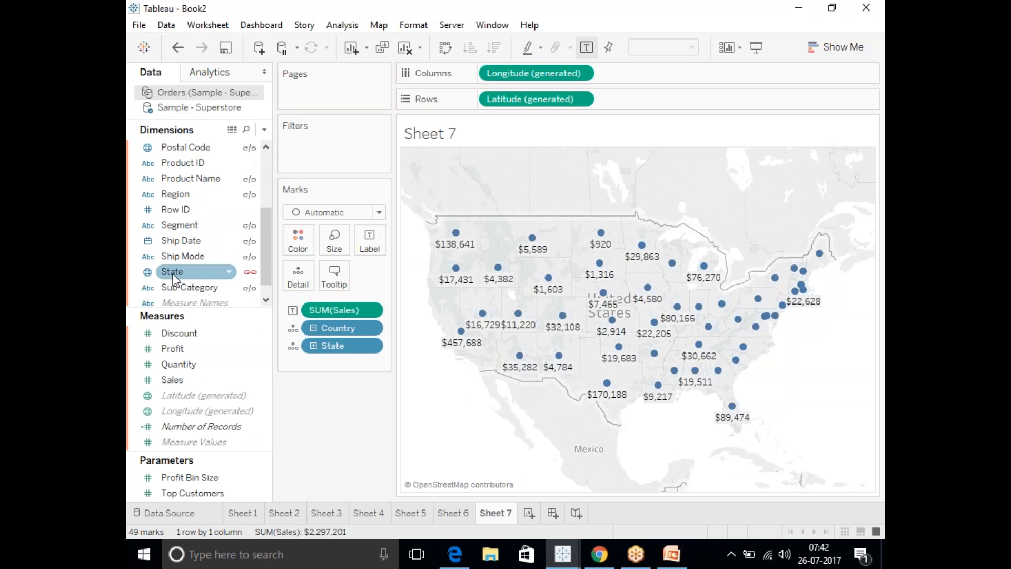
left_click_drag(175, 279, 337, 364)
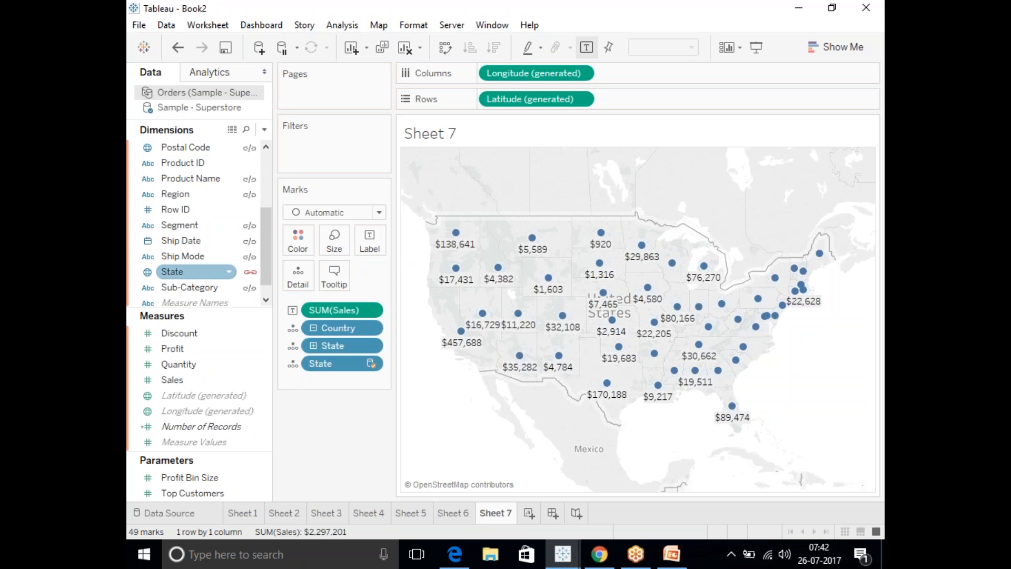
Create Sheet 8 as a map from the Orders data source, with State and Country as detail.
left_click(528, 514)
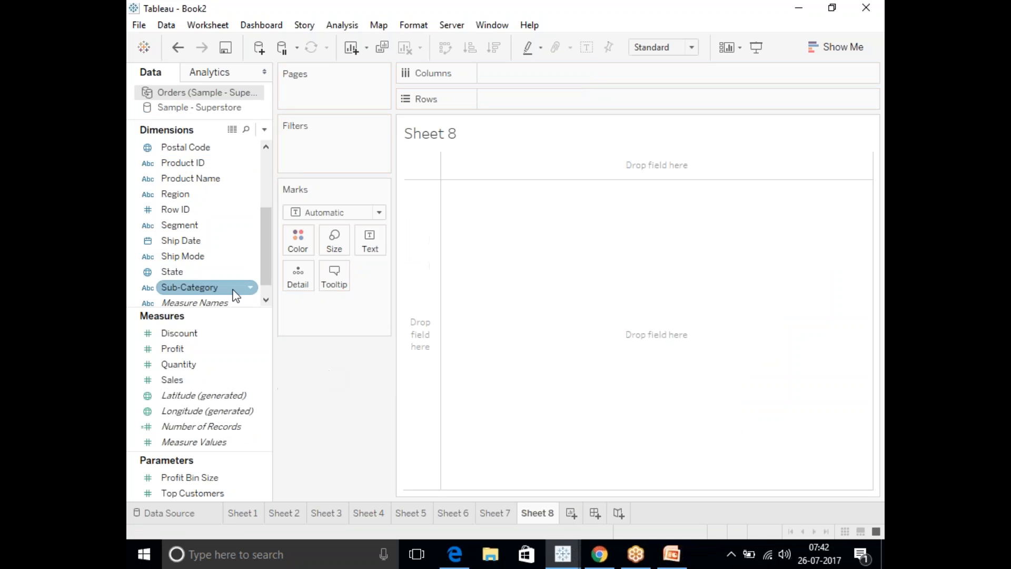
double_click(187, 274)
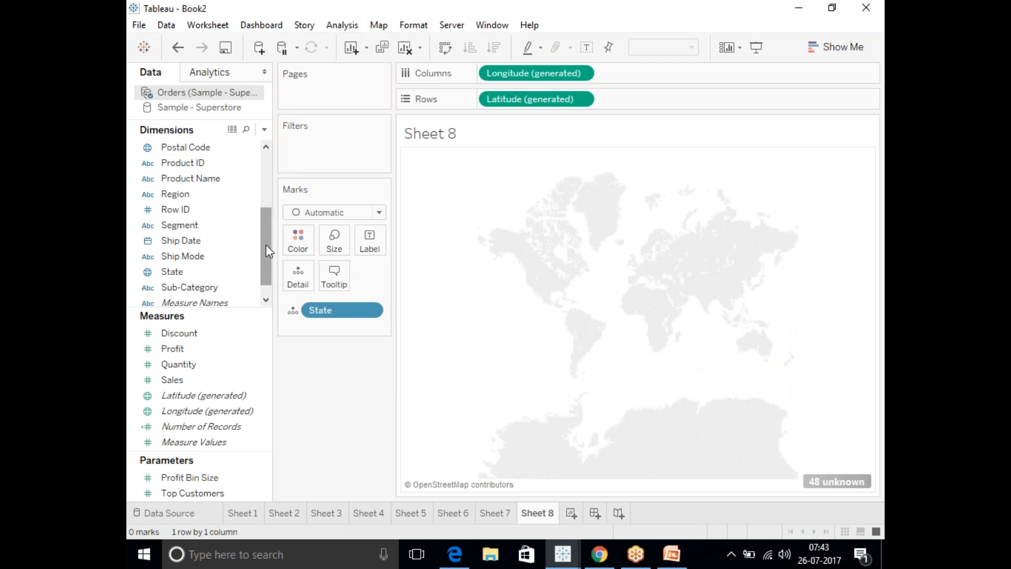
left_click_drag(266, 245, 260, 182)
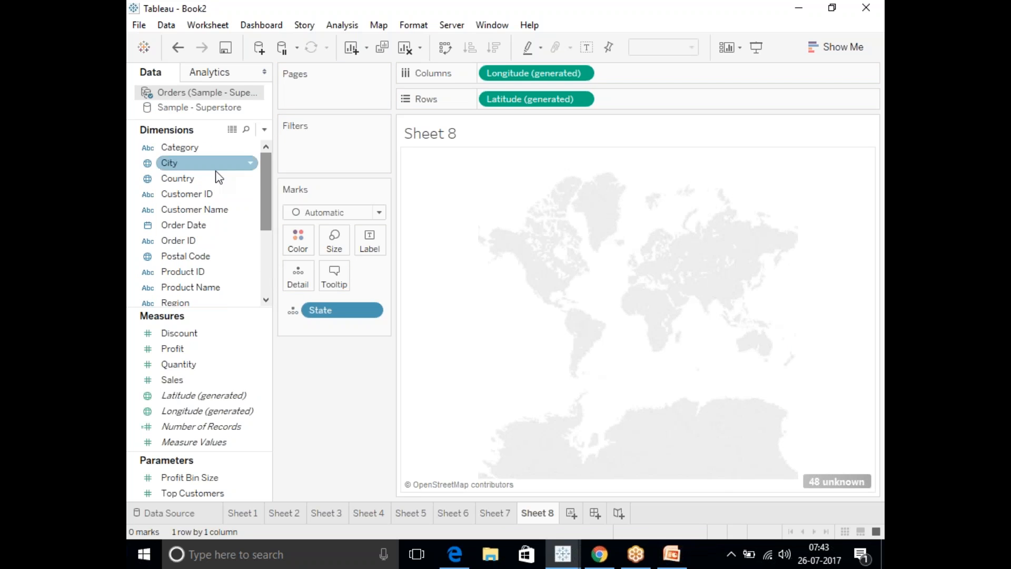
left_click_drag(189, 178, 302, 270)
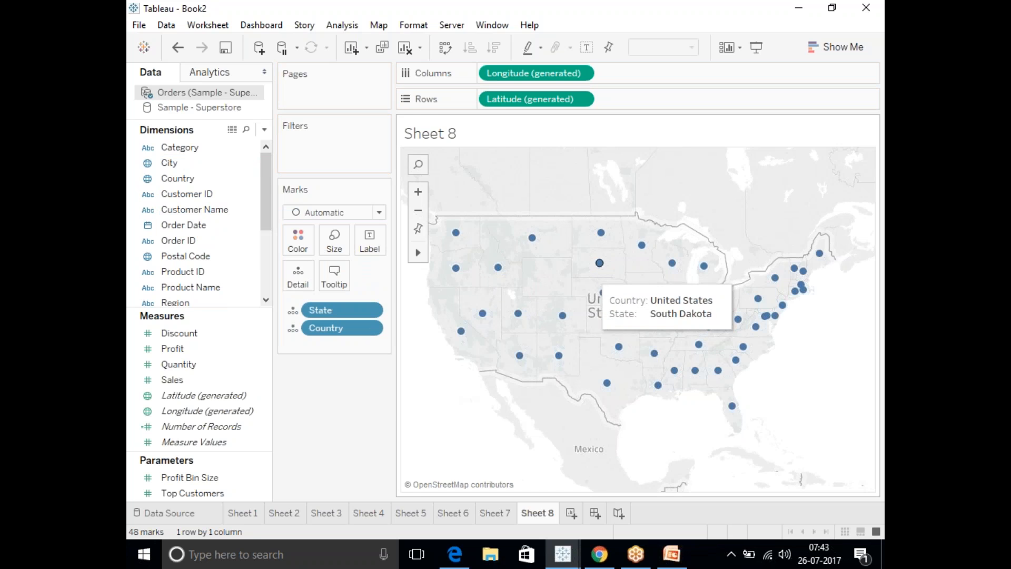
Compare Sheets 7 and 8 to check which data source each map uses as primary.
left_click(224, 106)
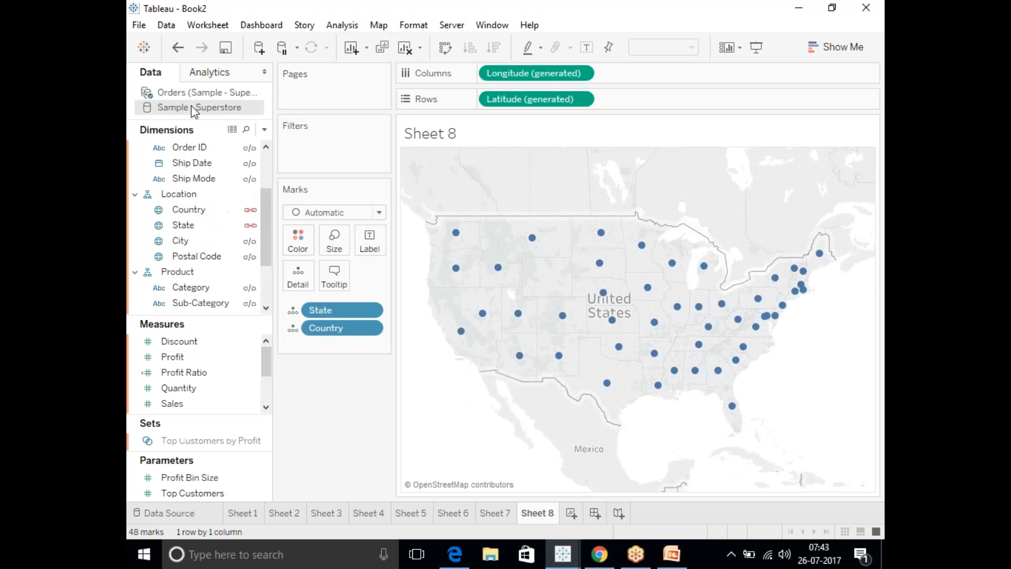
left_click(495, 514)
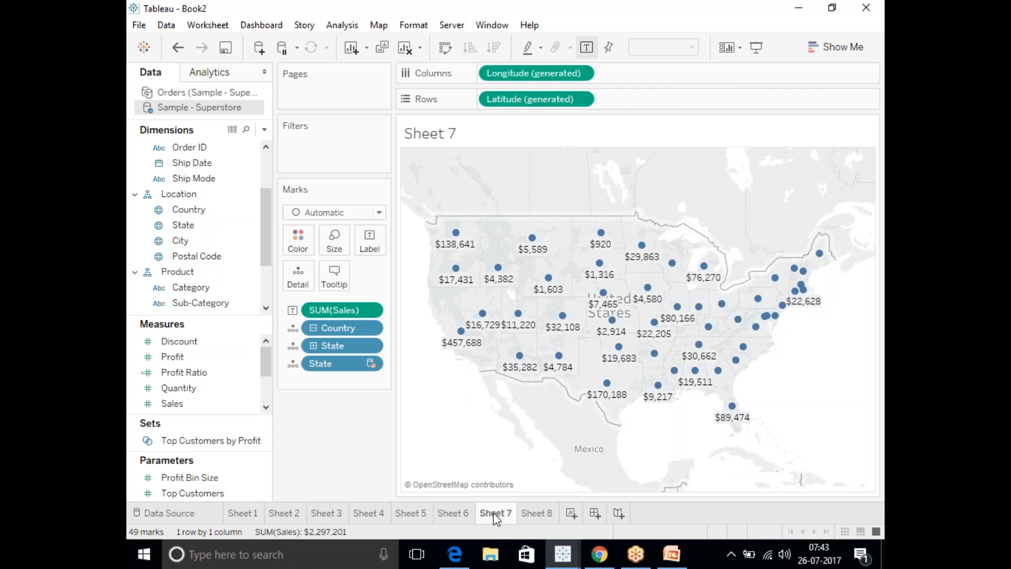
left_click(535, 514)
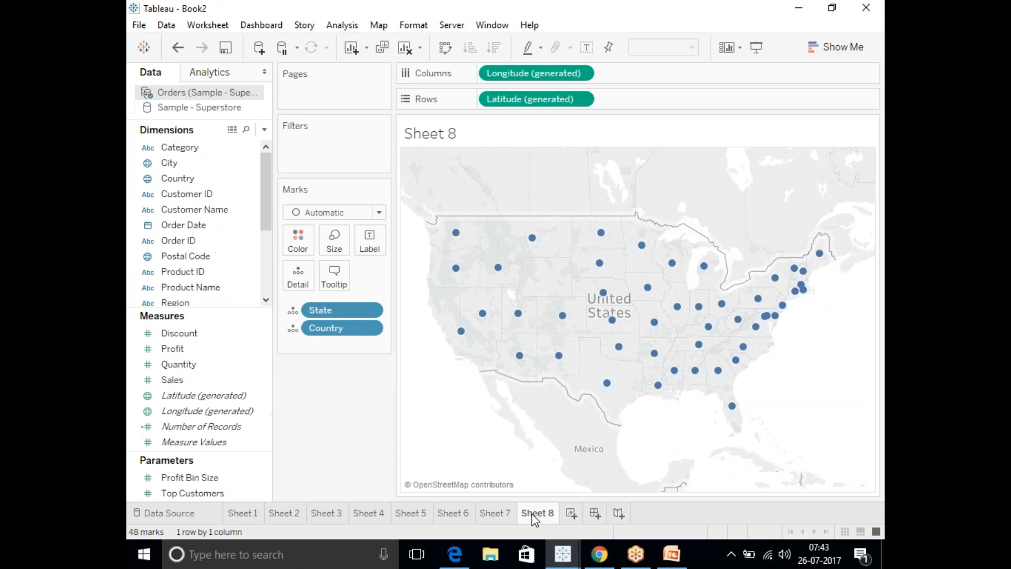
left_click(497, 515)
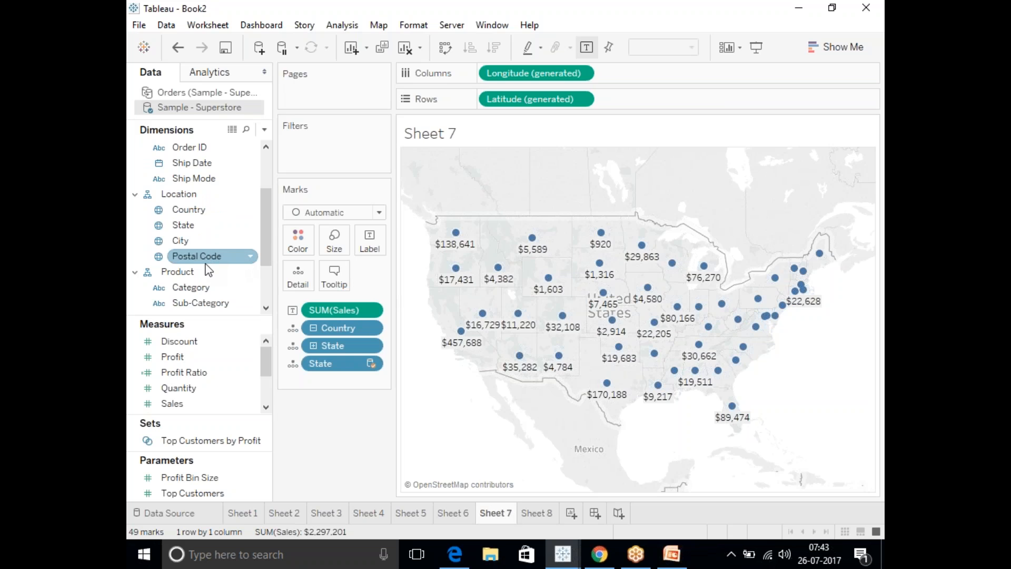
Add a Region filter to Sheet 7 from Sample - Superstore, including Central, East, South and West.
mouse_move(267, 238)
left_mouse_down()
mouse_move(267, 262)
mouse_move(265, 194)
mouse_move(264, 247)
left_mouse_up()
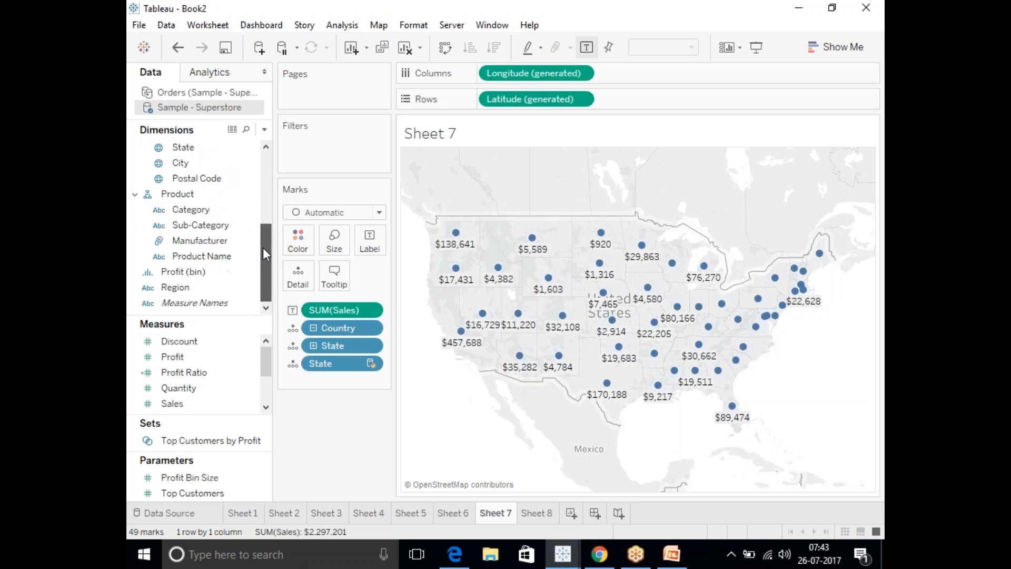
left_click_drag(175, 287, 329, 174)
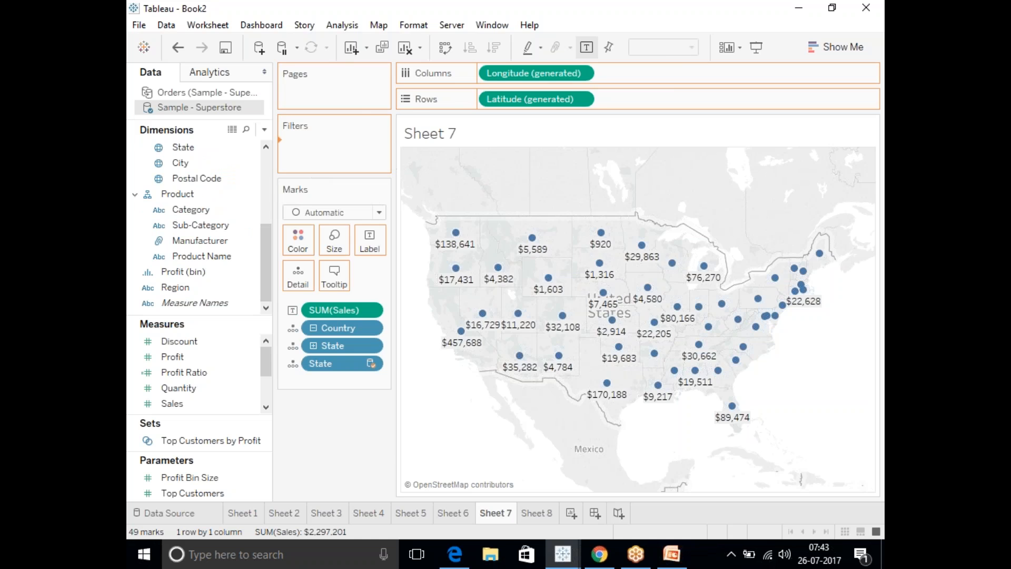
left_click(375, 323)
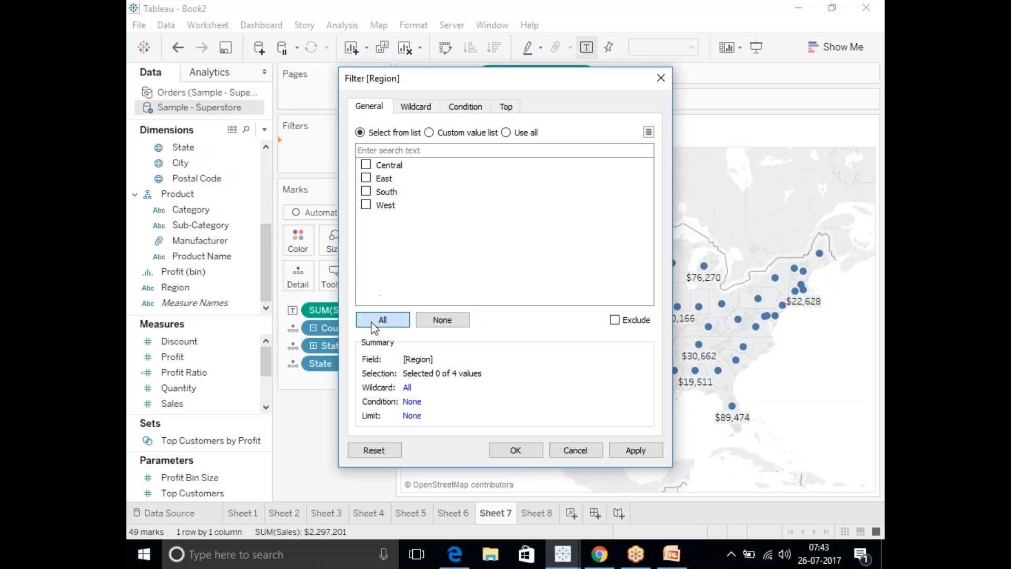
left_click(634, 452)
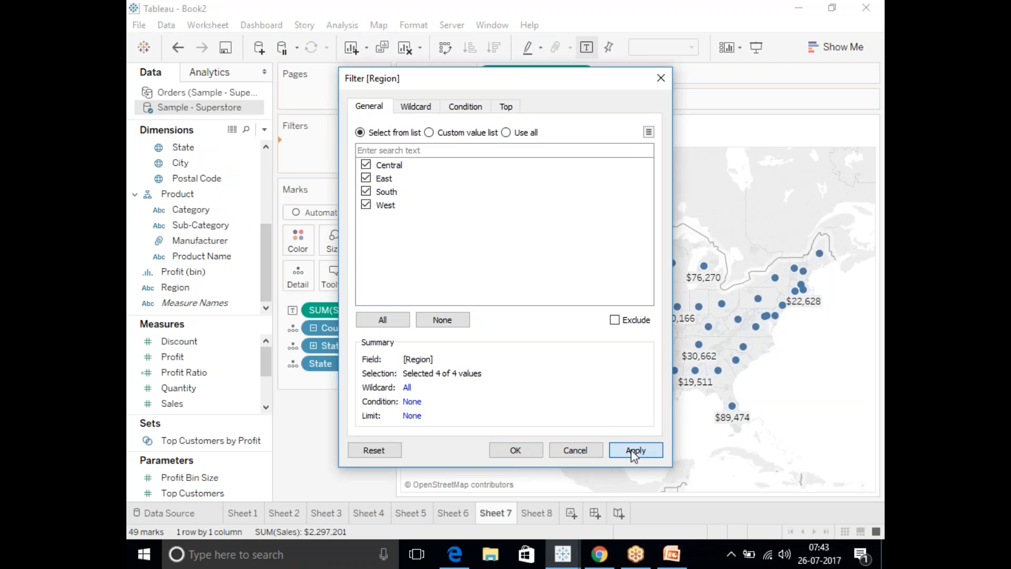
left_click(516, 451)
Apply Sheet 7's Region filter to all worksheets using related data sources and check its scope indicator.
right_click(331, 147)
mouse_move(413, 230)
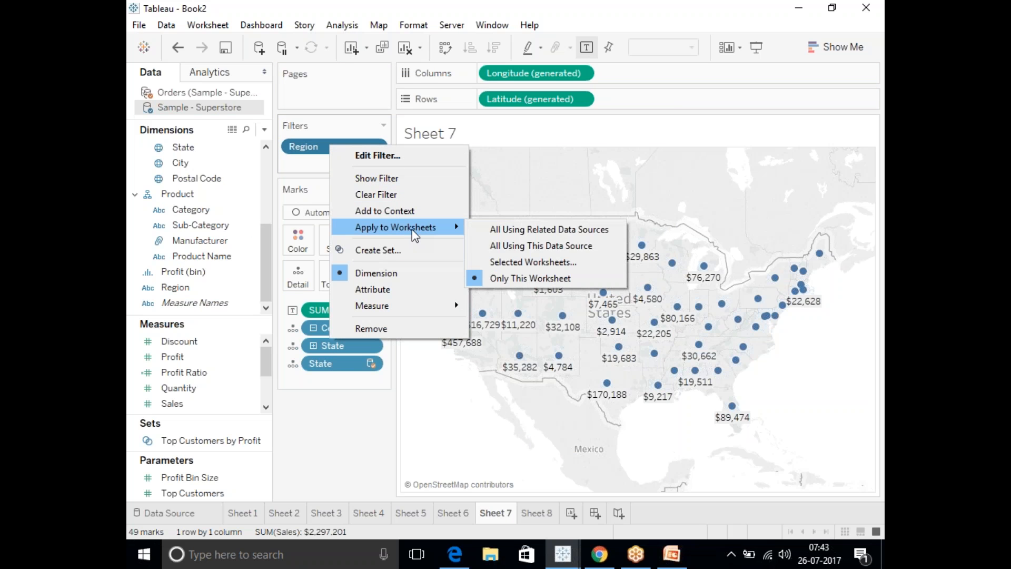
left_click(519, 232)
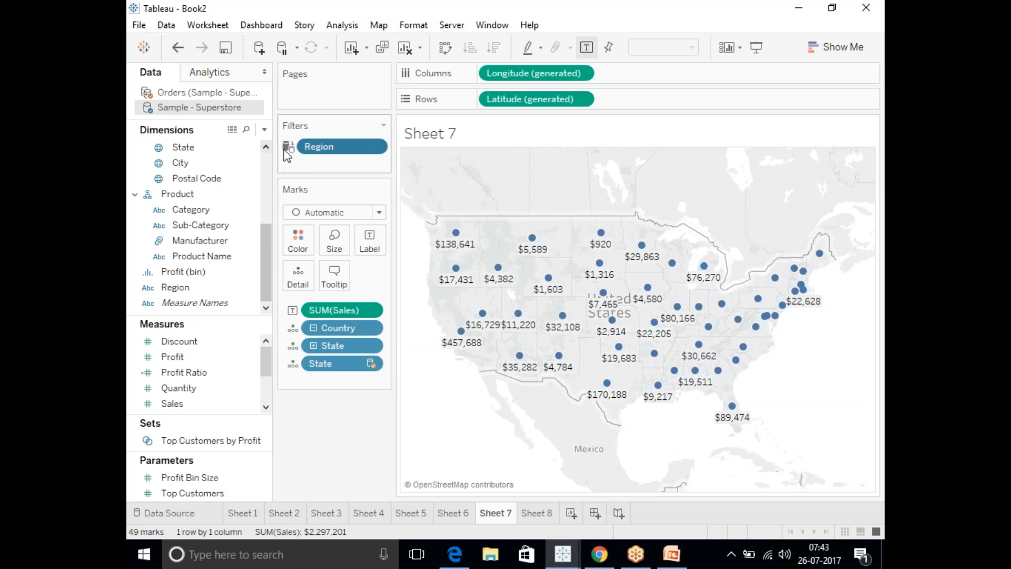
mouse_move(288, 153)
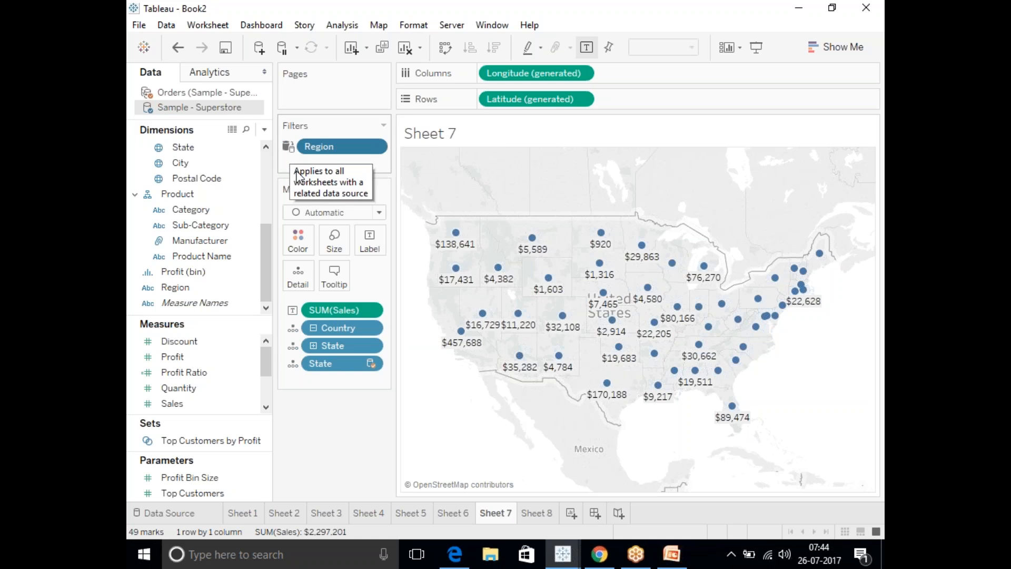
Check the Region filter's scope and source on Sheets 8 down to 1, and on Sheet 2.
left_click(536, 513)
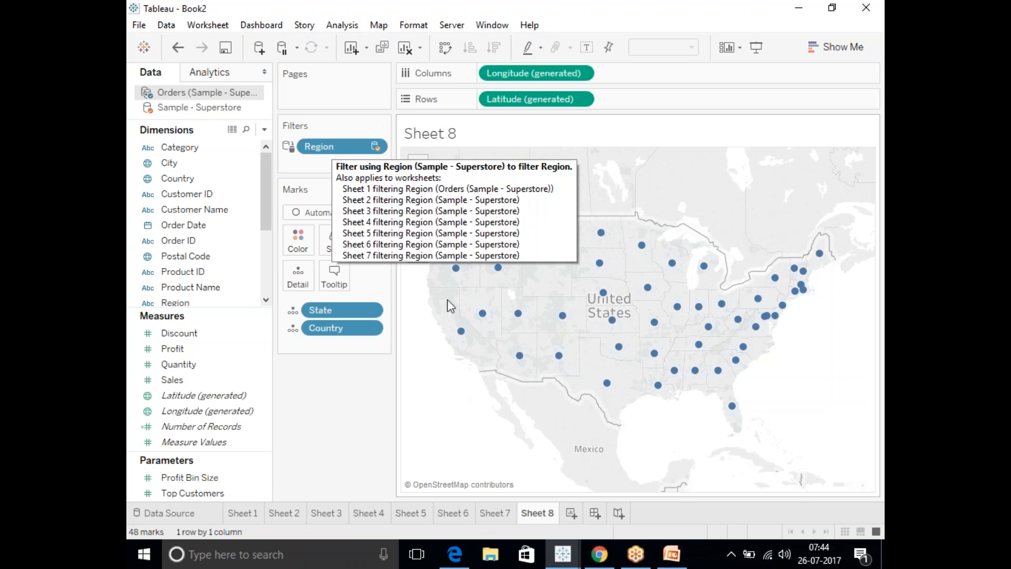
left_click(494, 513)
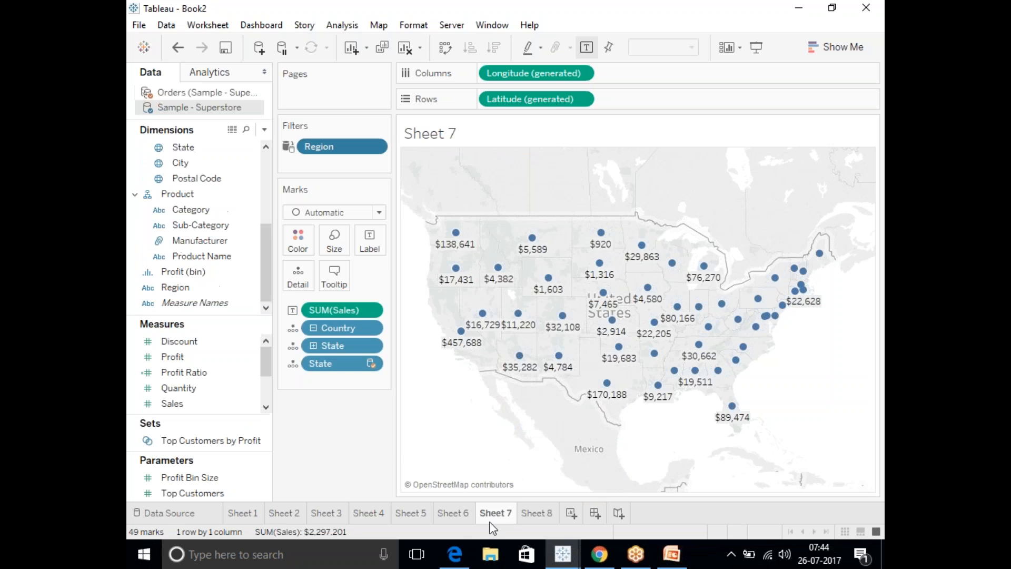
left_click(454, 515)
left_click(409, 512)
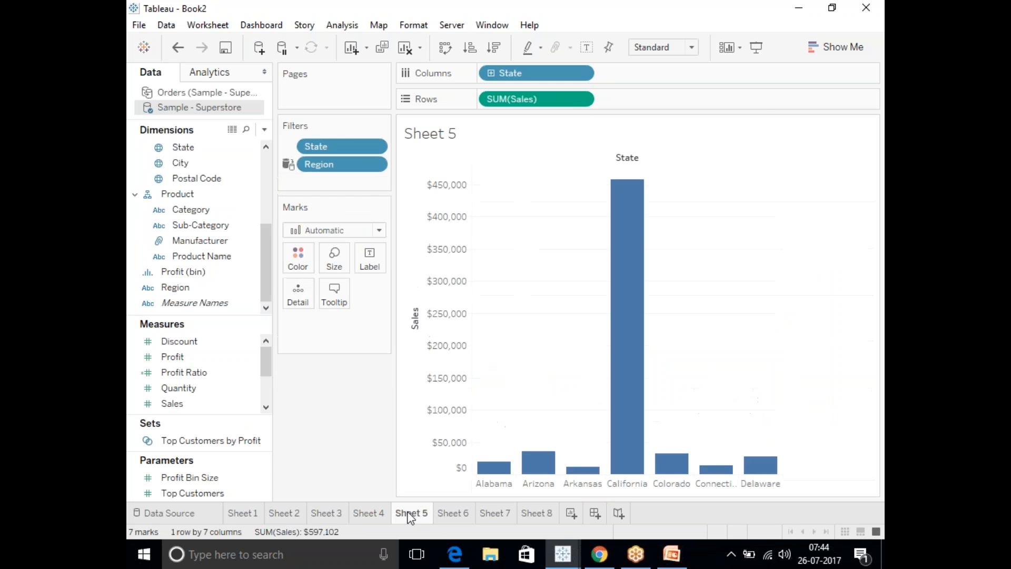
left_click(363, 512)
left_click(312, 512)
left_click(242, 514)
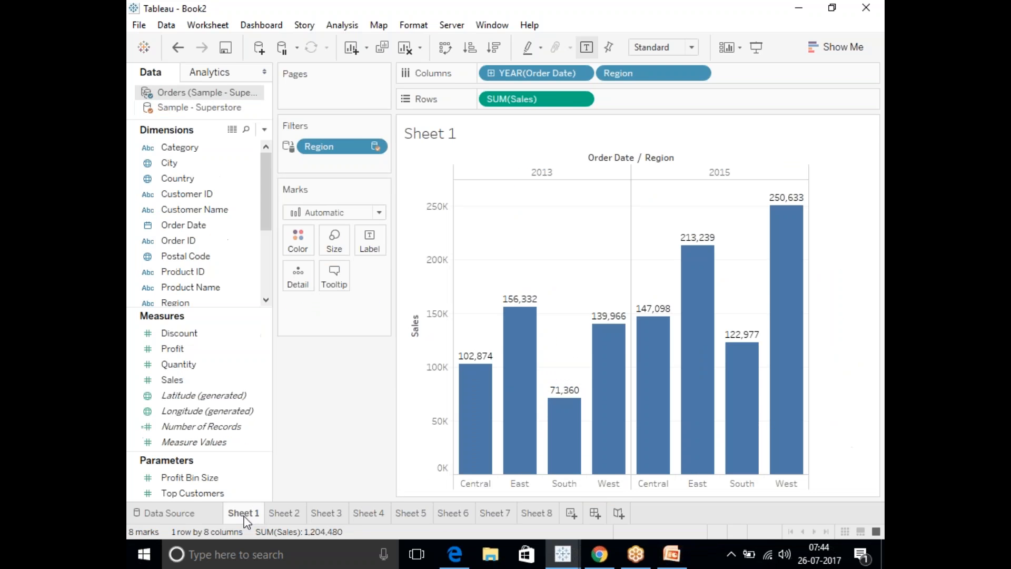
left_click(282, 513)
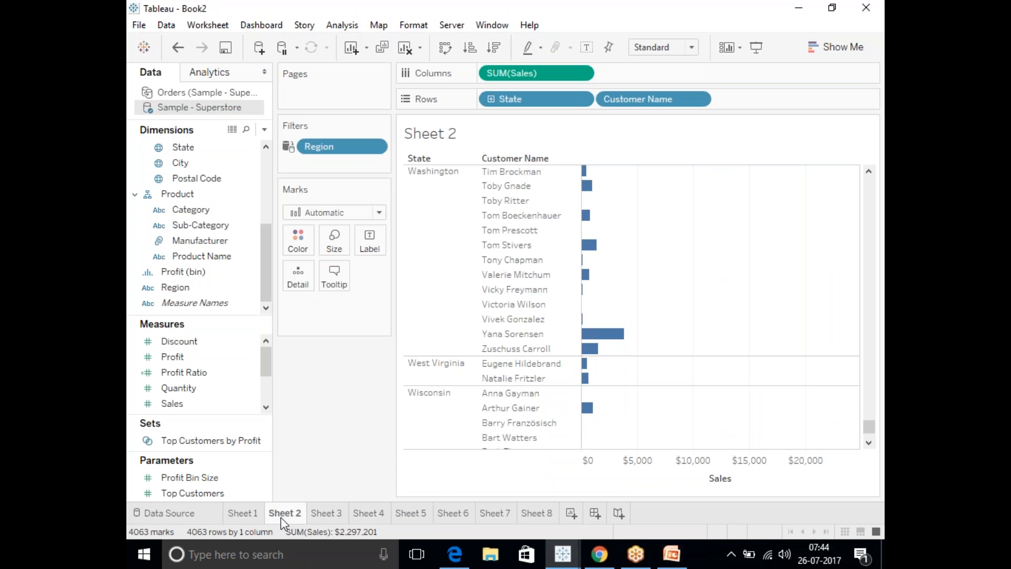
Create Sheet 9 from the Orders data source with the year of Order Date as columns.
left_click(179, 95)
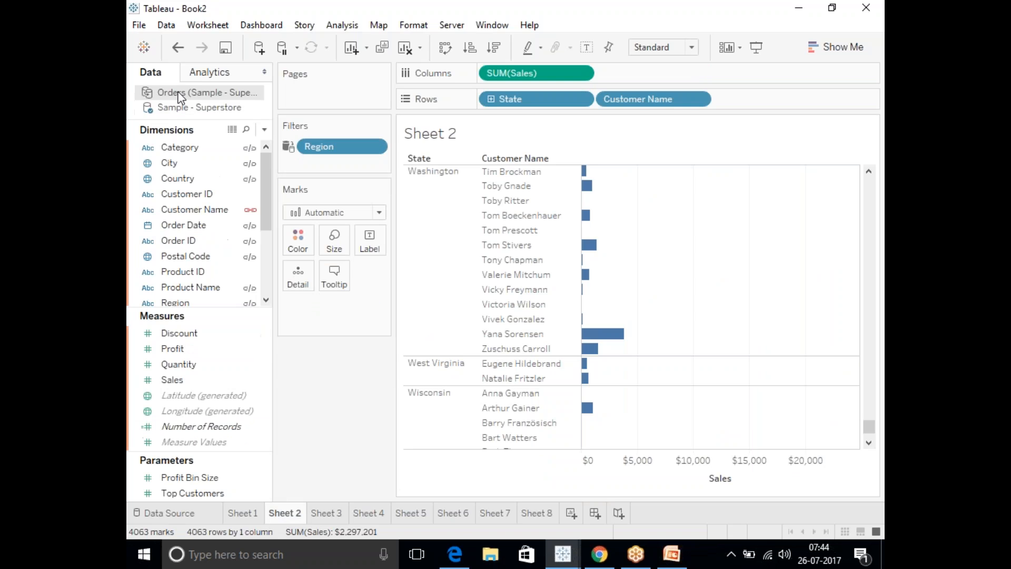
left_click(571, 512)
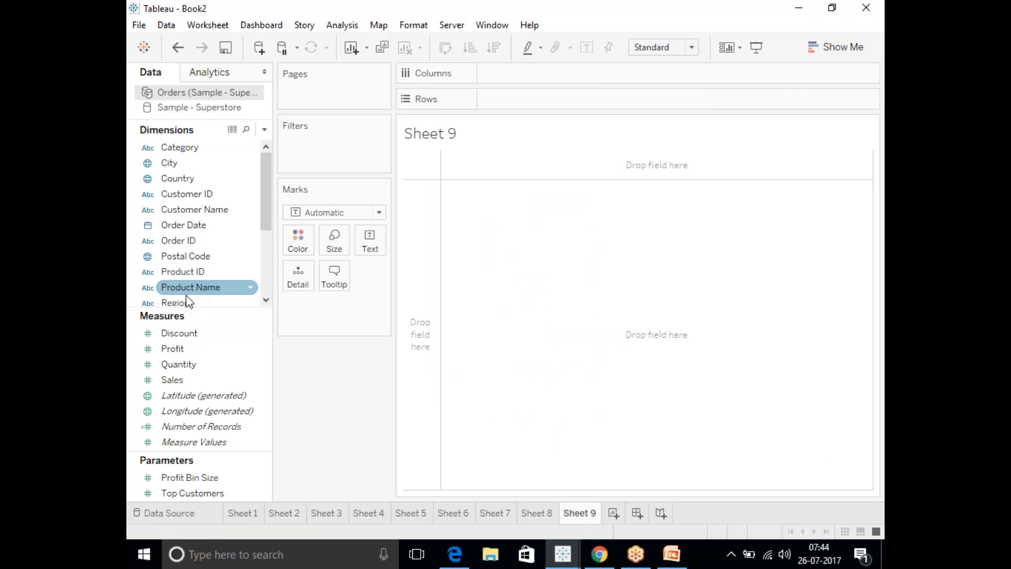
left_click_drag(189, 227, 511, 75)
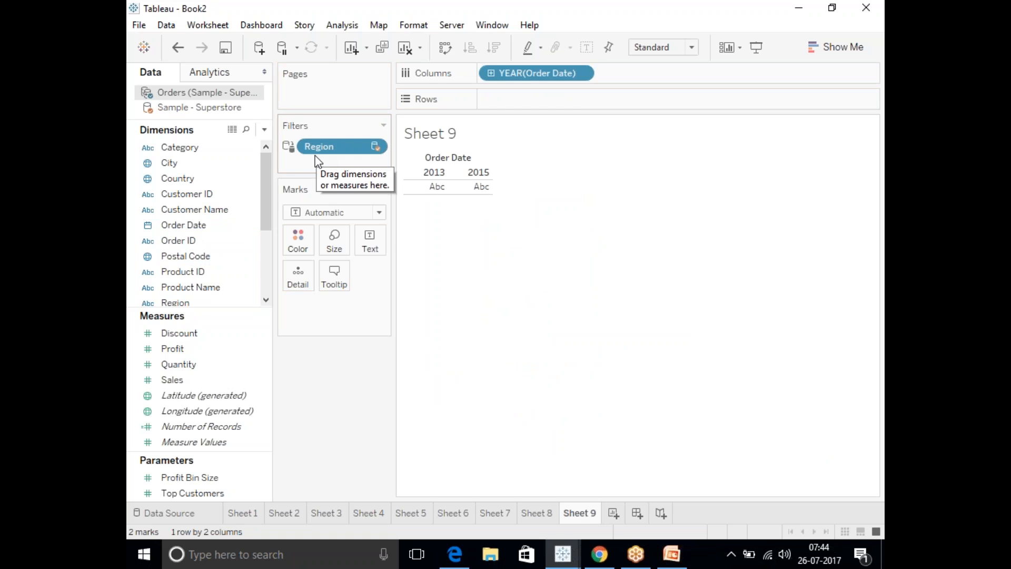
Create Sheet 10 from Sample - Superstore as a bar chart of Sales by State, sorted descending.
left_click(611, 514)
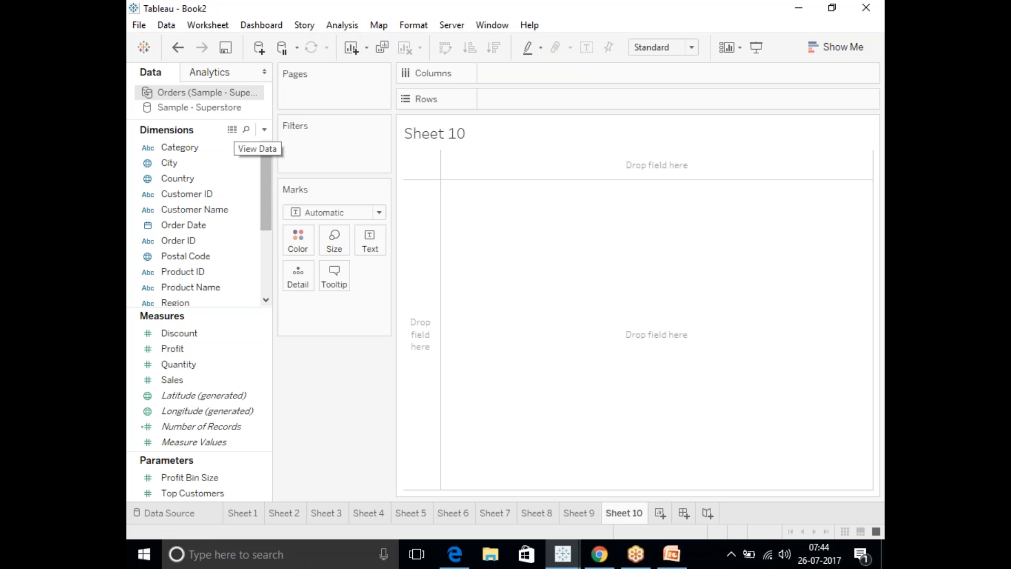
left_click(223, 109)
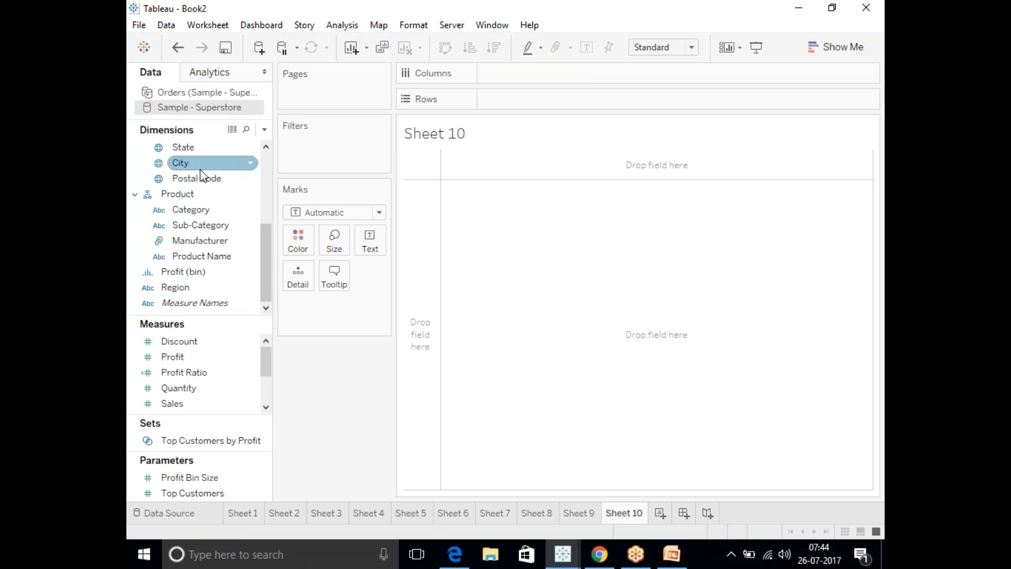
left_click_drag(189, 153, 508, 76)
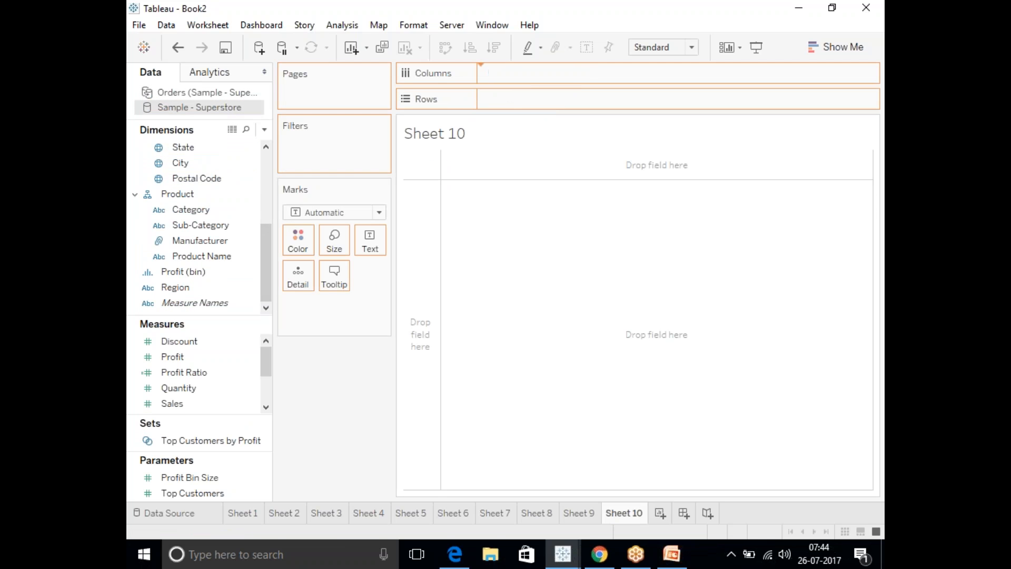
left_click_drag(174, 403, 542, 99)
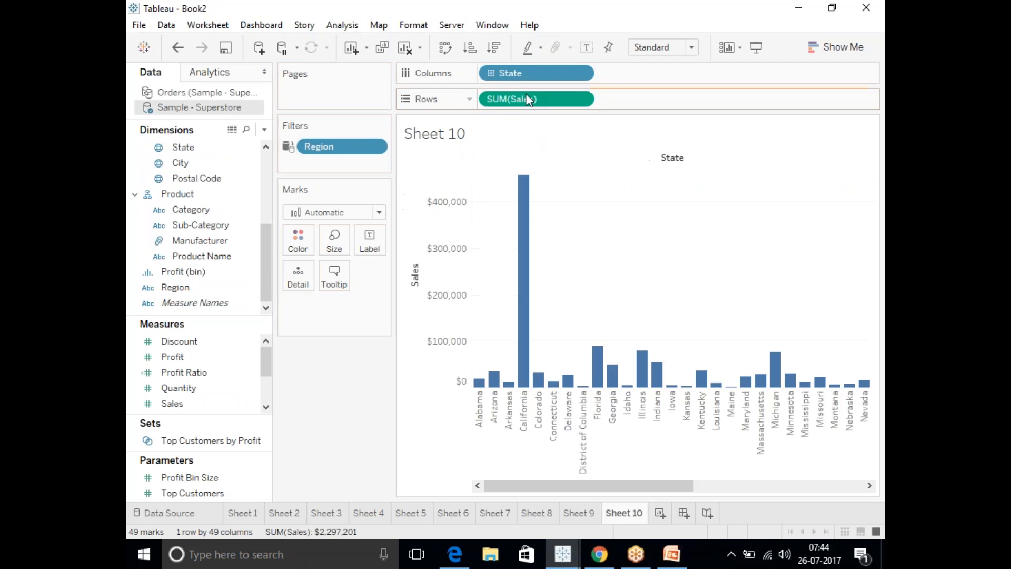
left_click(495, 49)
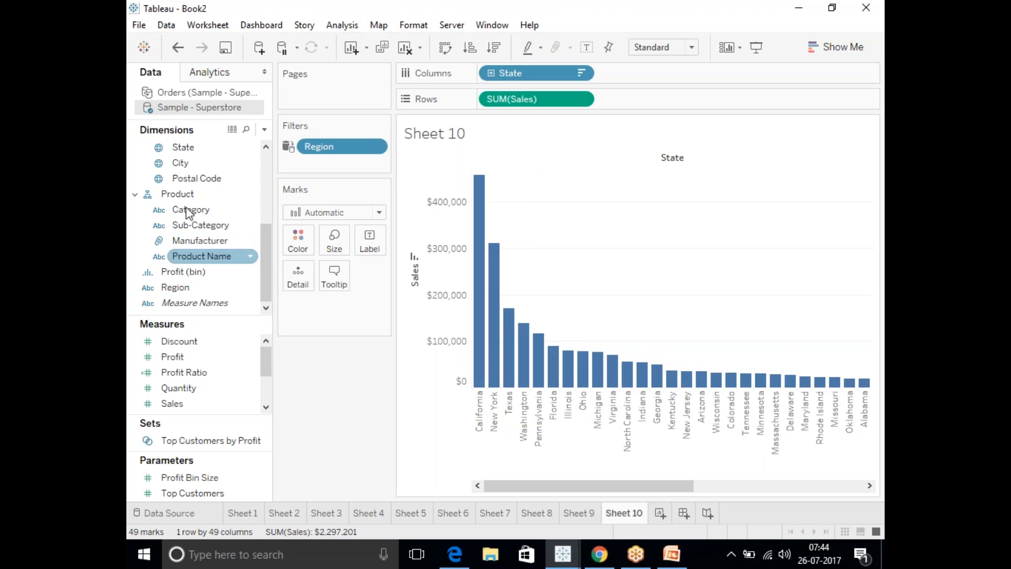
Add a State filter including all states to Sheet 10 and apply it to all worksheets using this data source.
left_click_drag(183, 148, 324, 163)
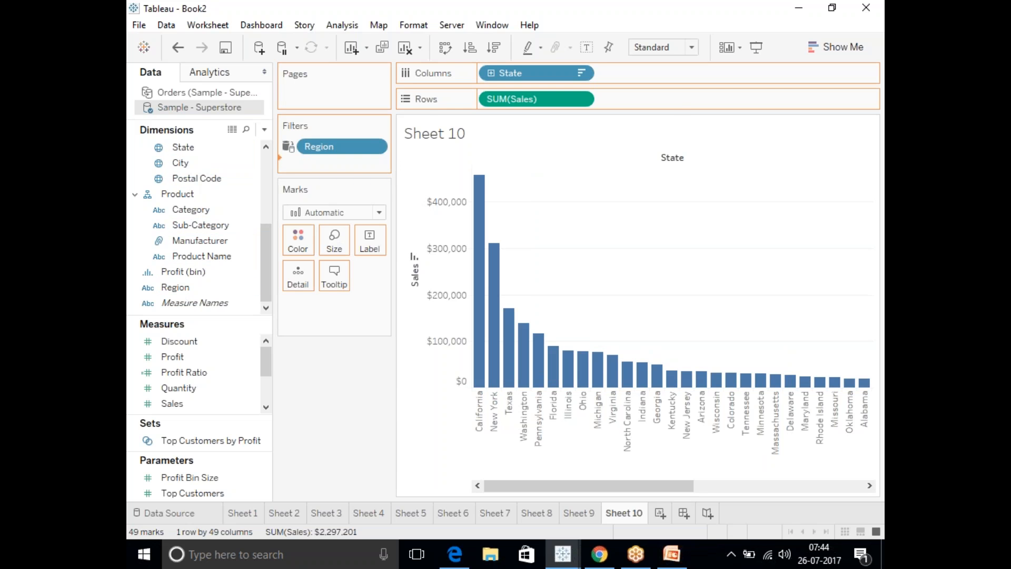
left_click(386, 321)
left_click(516, 450)
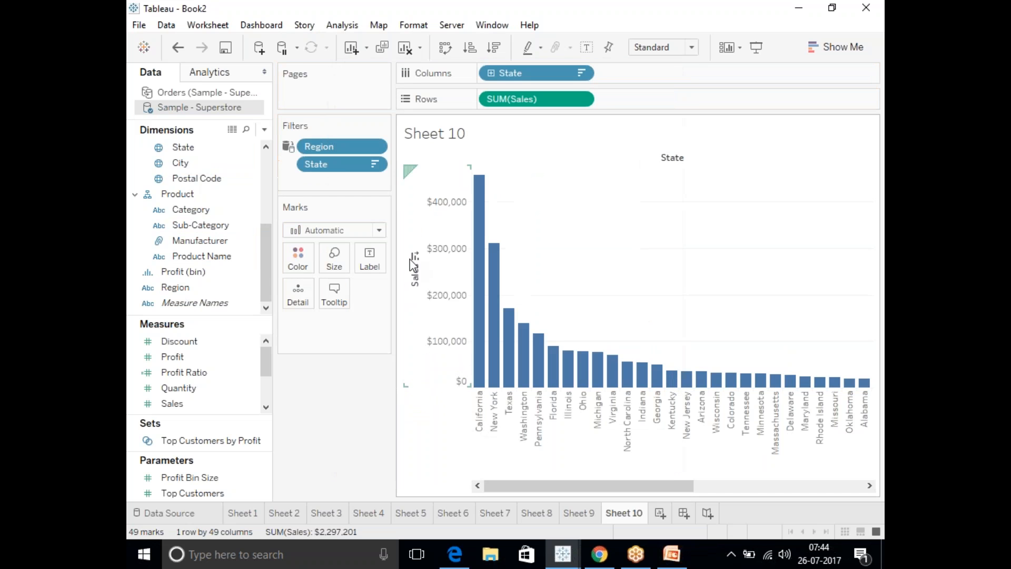
right_click(339, 167)
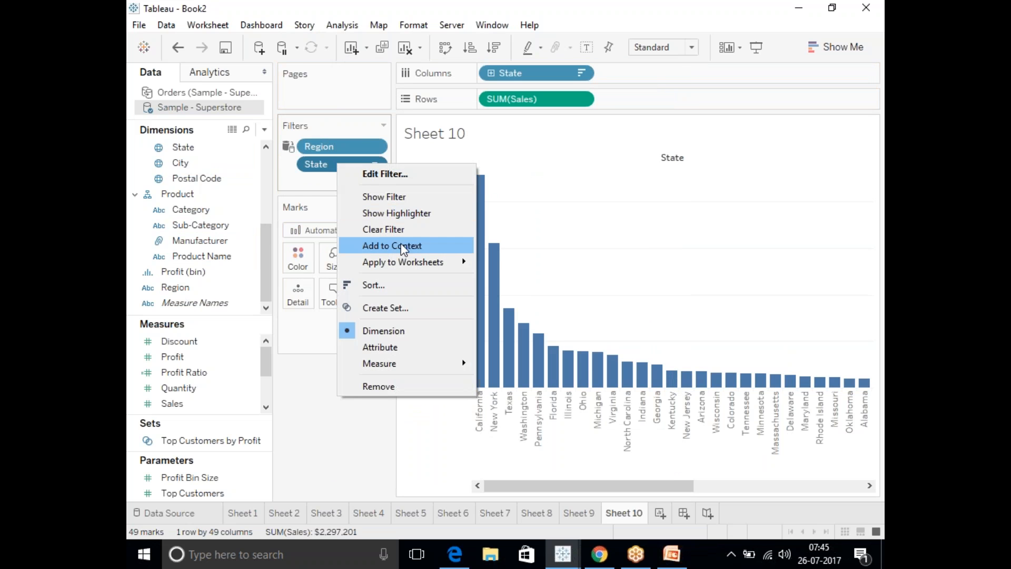
mouse_move(413, 263)
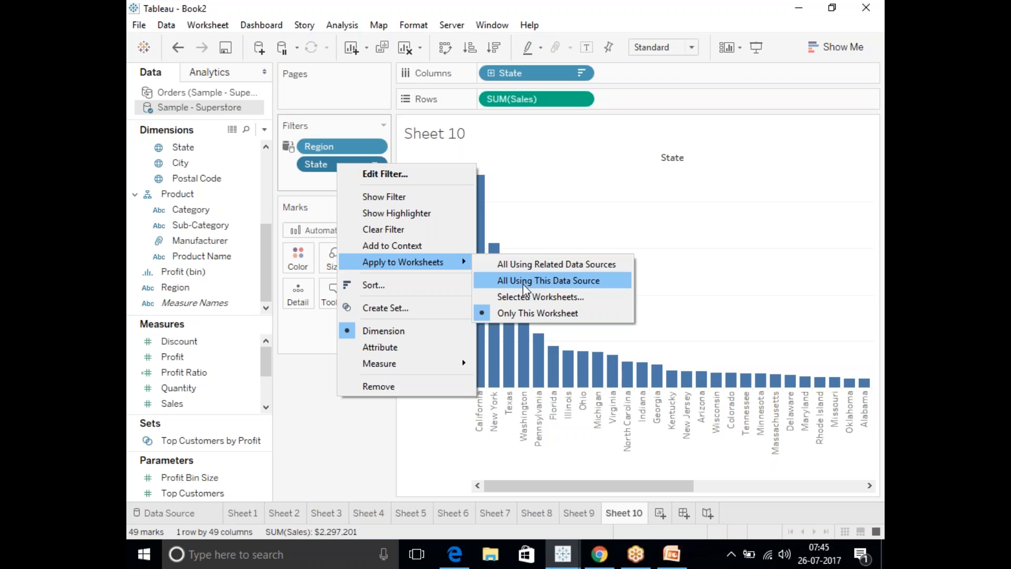
left_click(525, 284)
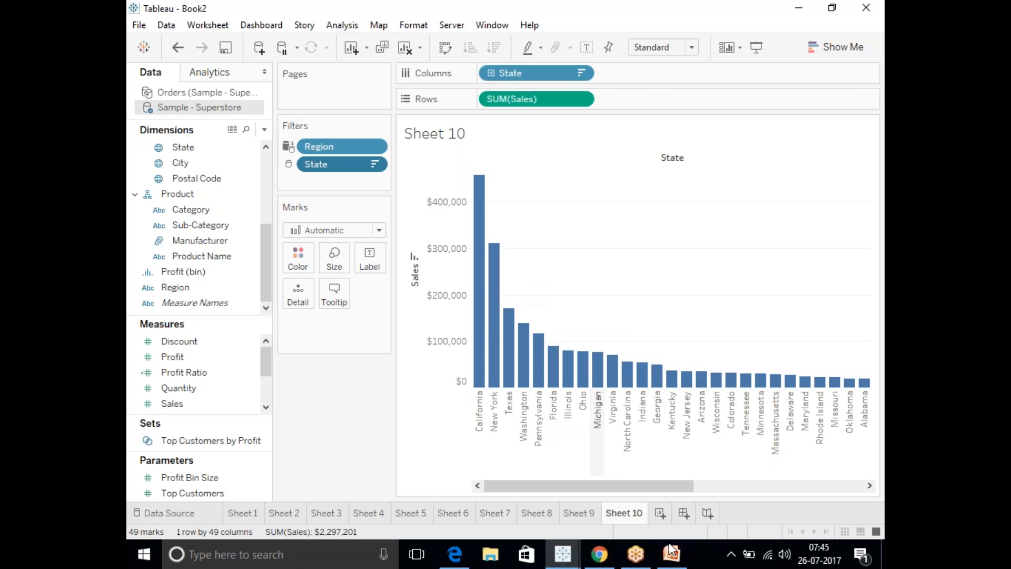
Create Sheet 11 as a bar chart of Sales by Sub-Category and check its inherited State filter.
left_click(661, 513)
left_click(177, 251)
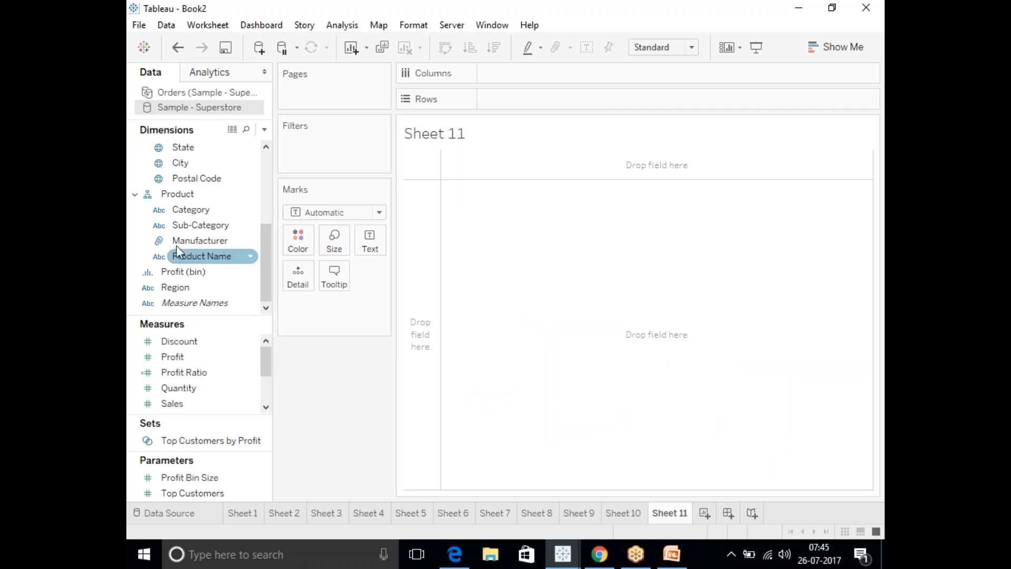
left_click_drag(195, 225, 527, 75)
left_click_drag(183, 408, 520, 101)
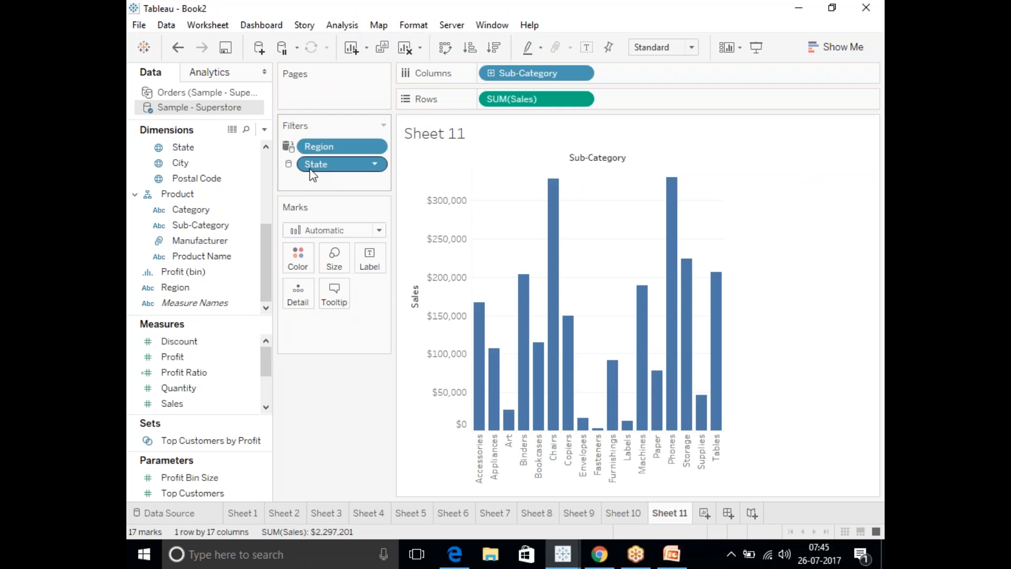
mouse_move(314, 167)
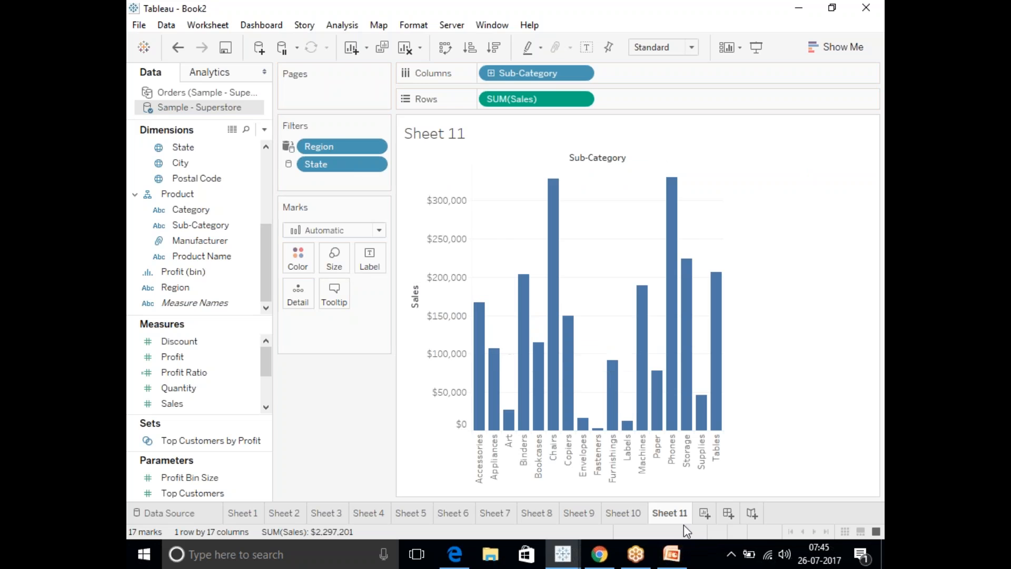
Create Sheet 12 as a bar chart of Sales by Product Name.
left_click(705, 513)
left_click_drag(202, 256, 527, 74)
left_click_drag(173, 404, 513, 99)
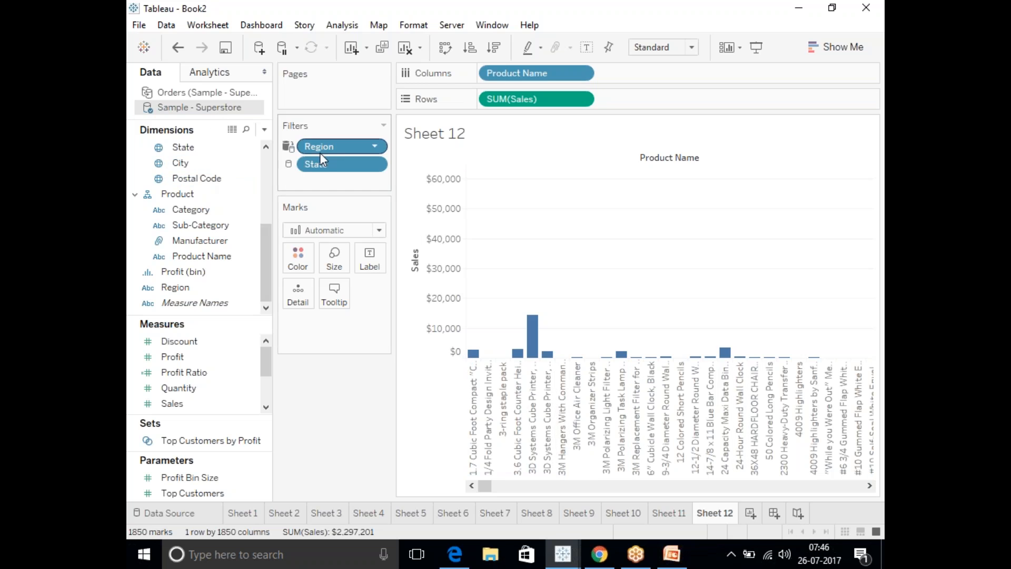
Try to remove the State and Region filters from Sample - Superstore's data source filters.
right_click(189, 107)
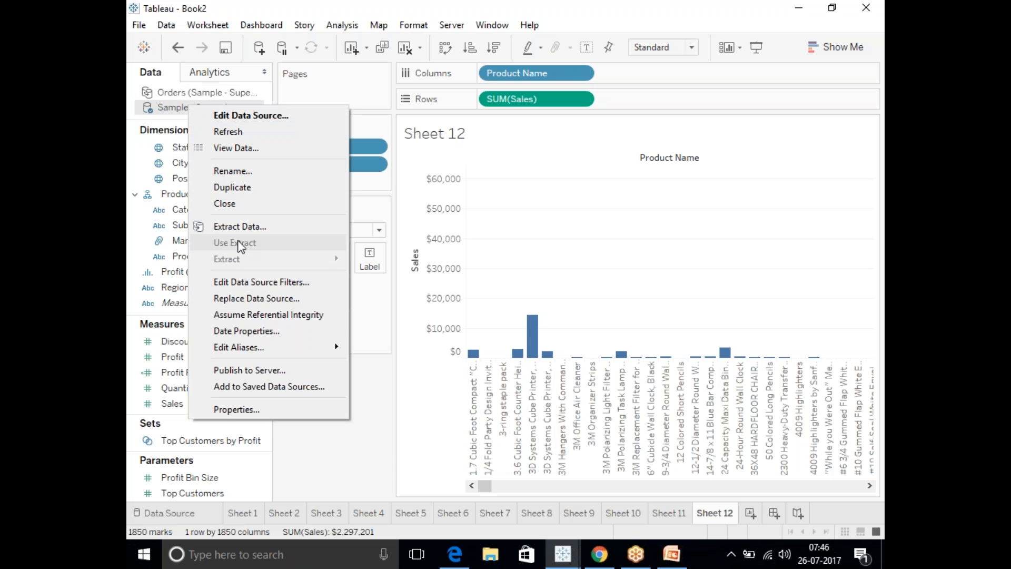
left_click(241, 279)
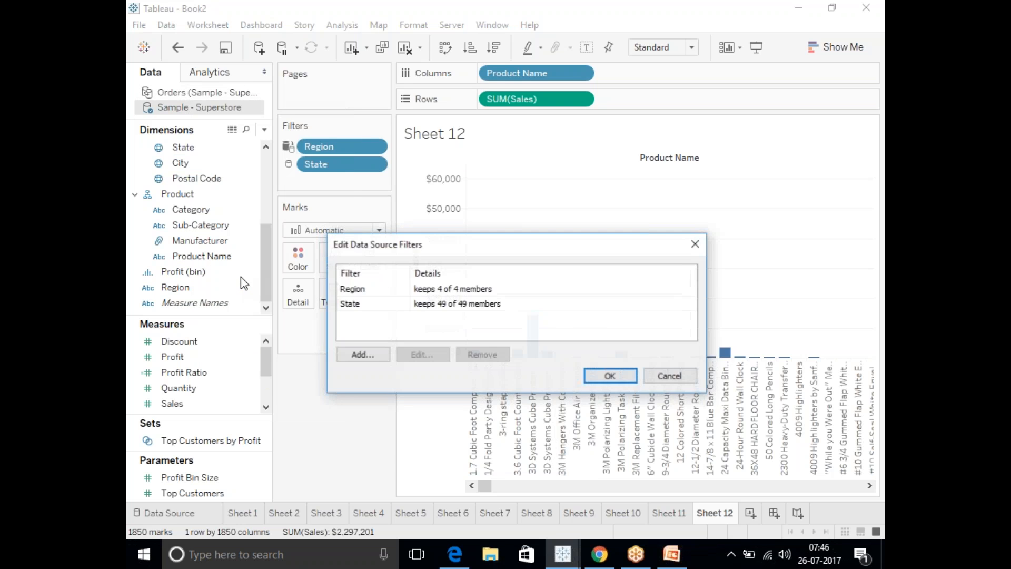
left_click(403, 293)
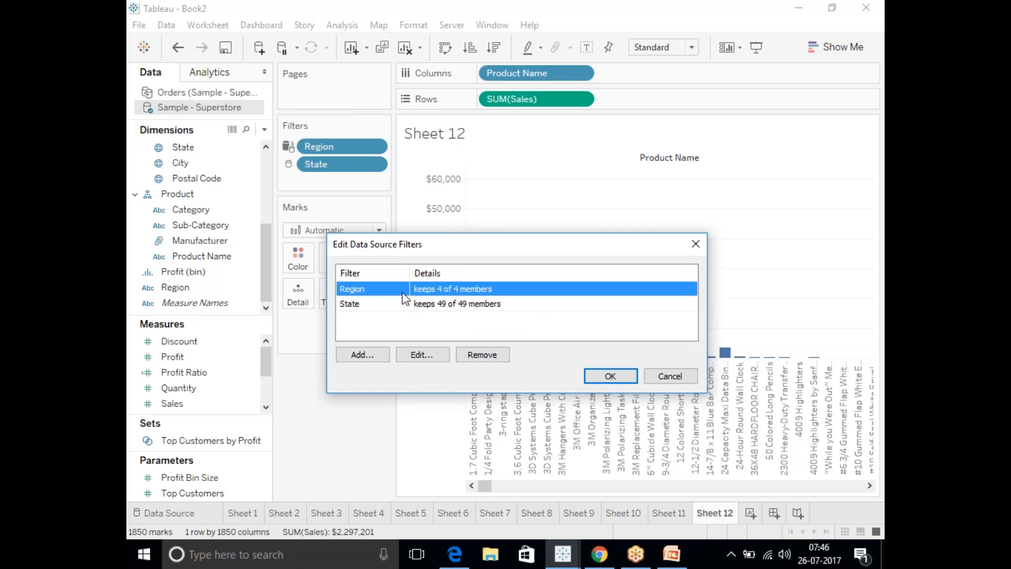
left_click(400, 306)
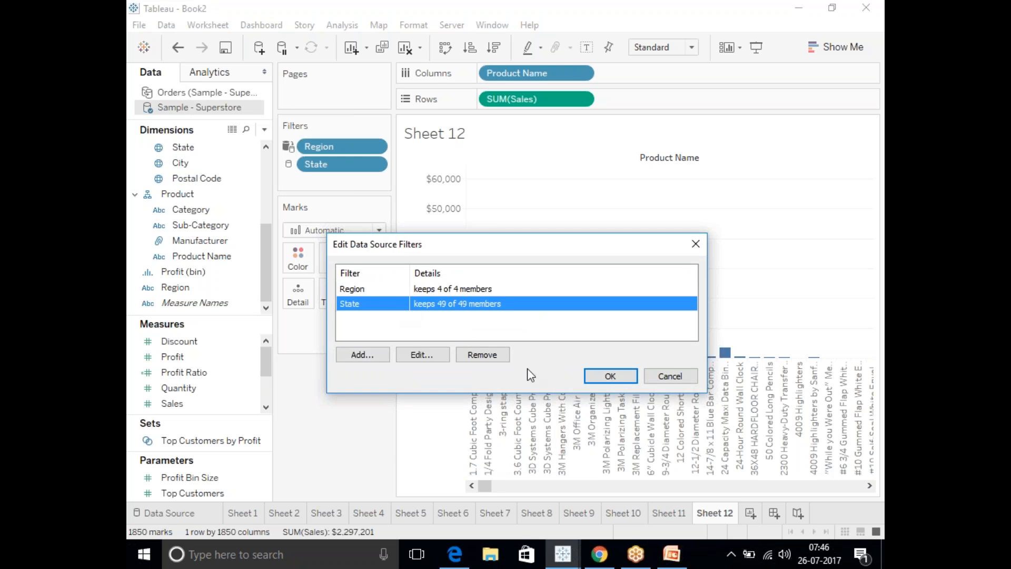
left_click(482, 355)
left_click(412, 290)
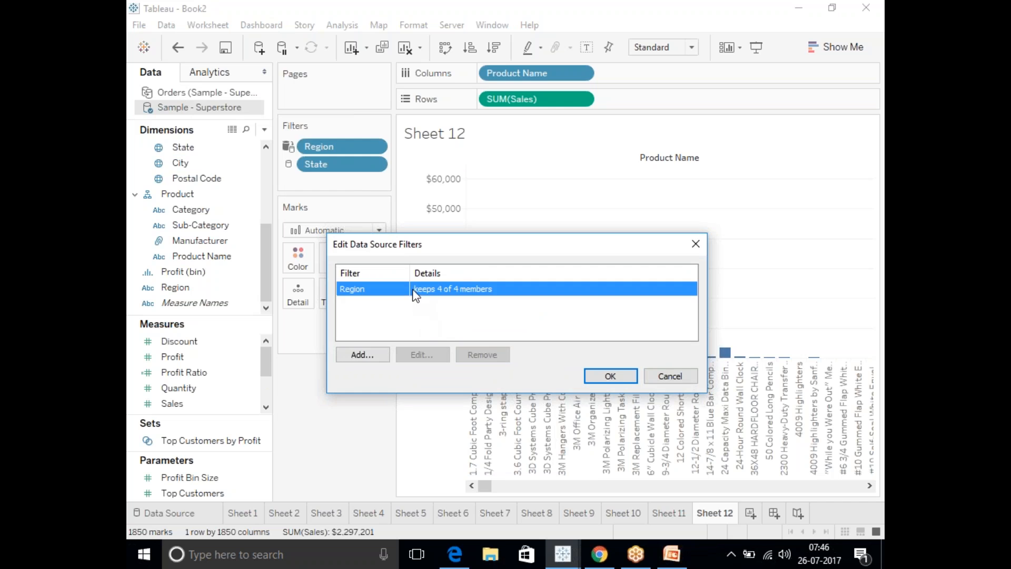
left_click(491, 357)
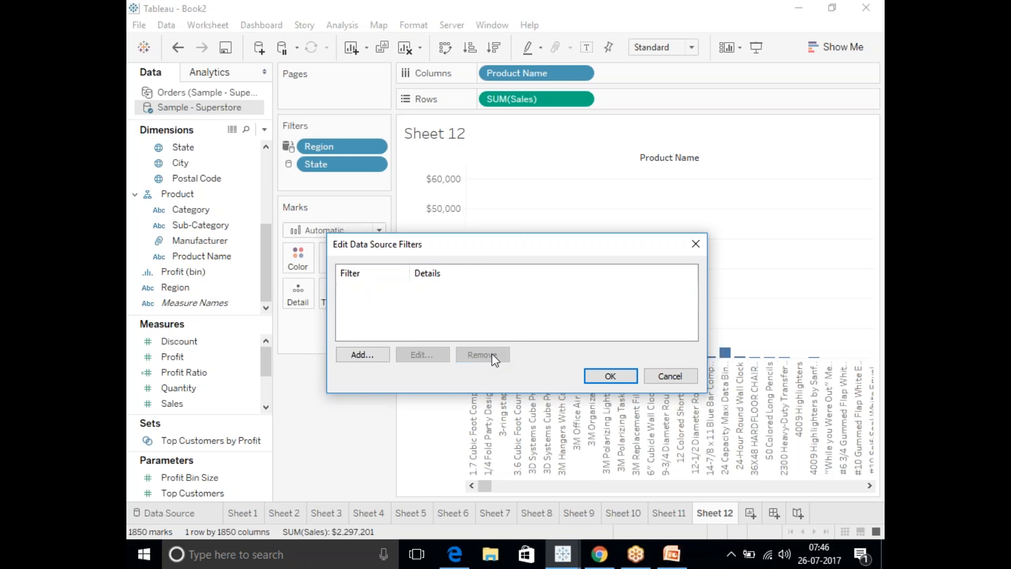
left_click(616, 377)
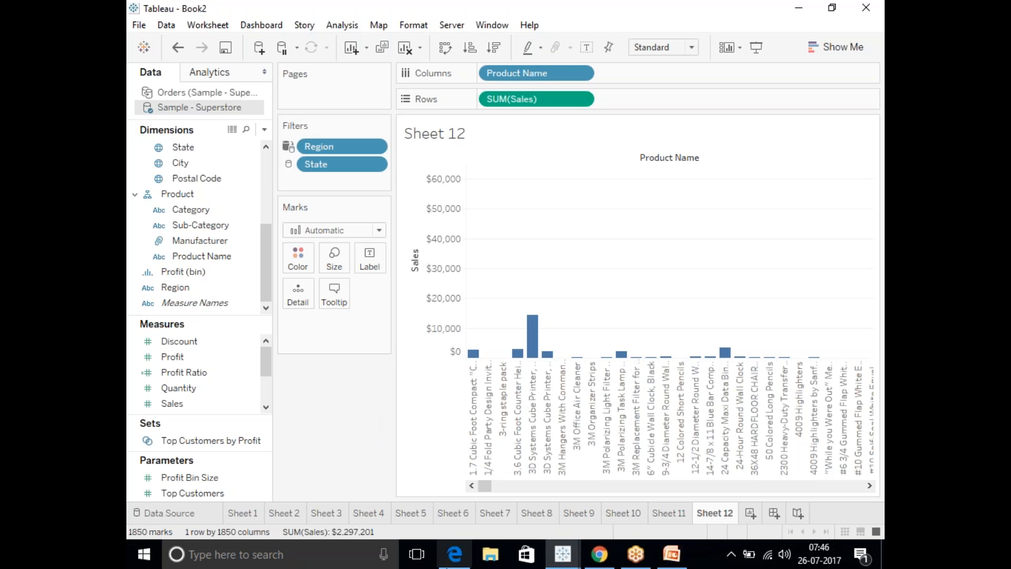
Create Sheet 13 from Sample - Superstore with Category as columns.
left_click(750, 514)
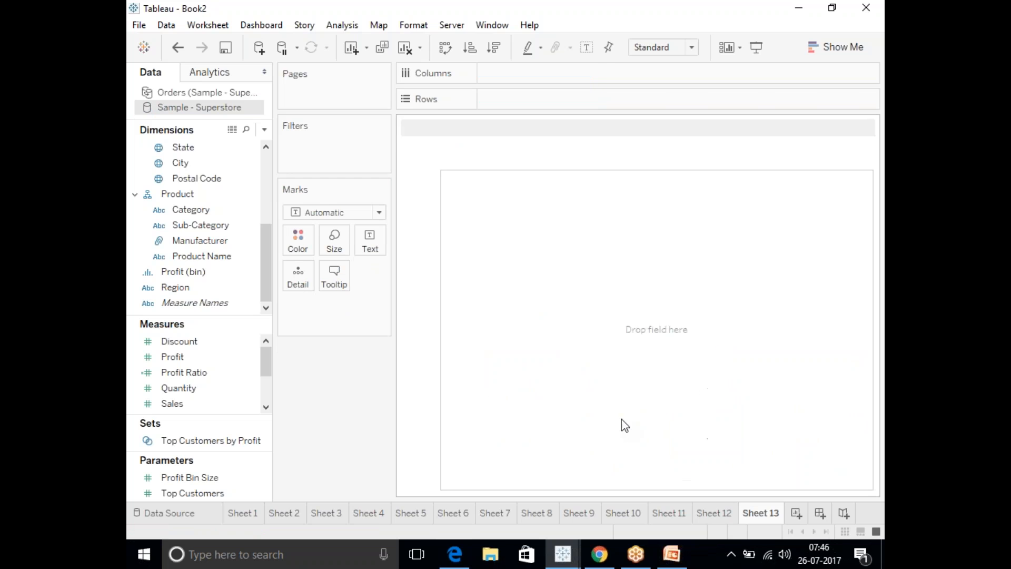
left_click(209, 212)
left_click_drag(209, 218, 532, 72)
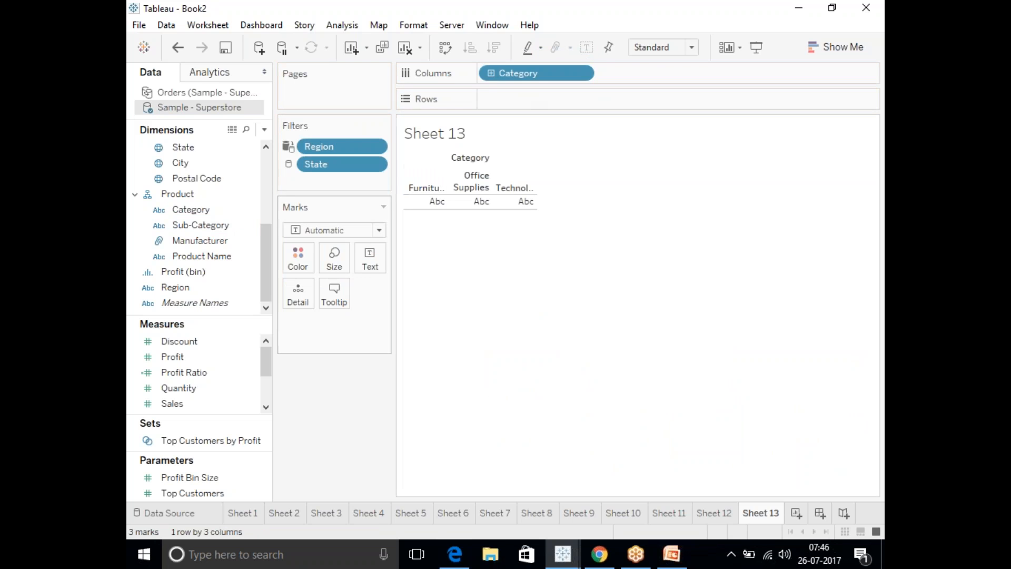
Remove the Region and State filters from Sample - Superstore's data source filters.
right_click(191, 108)
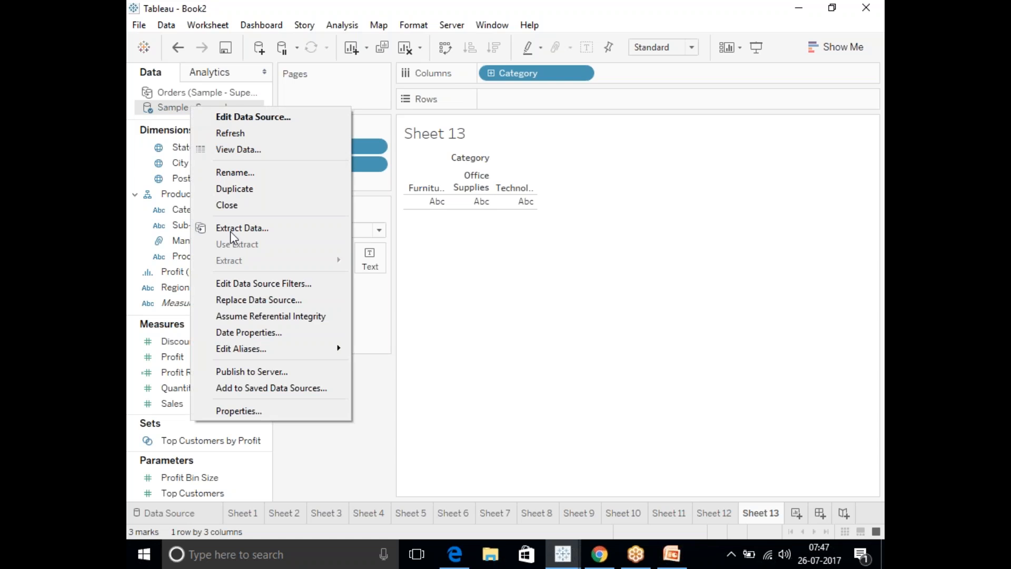
left_click(248, 287)
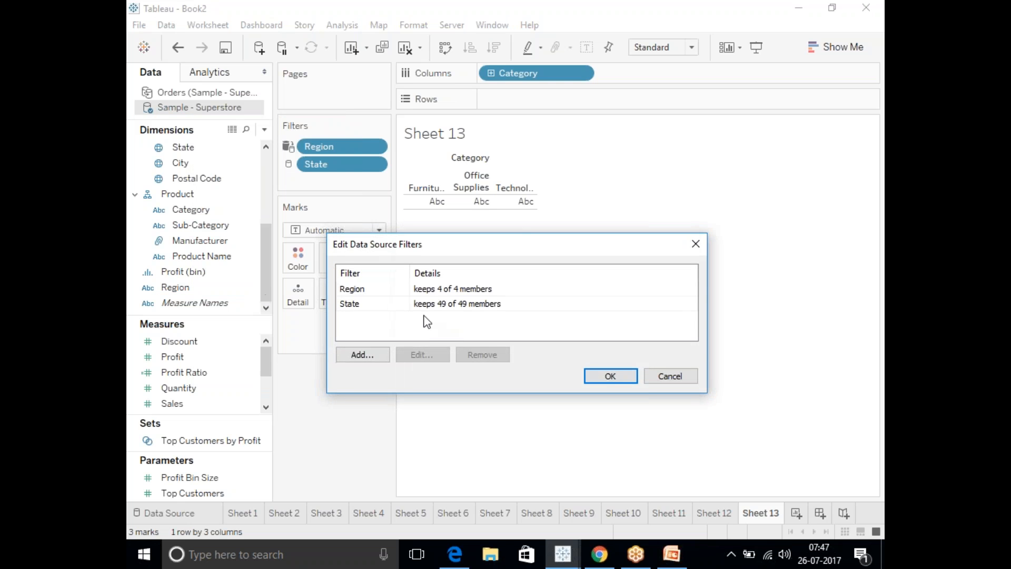
left_click(410, 292)
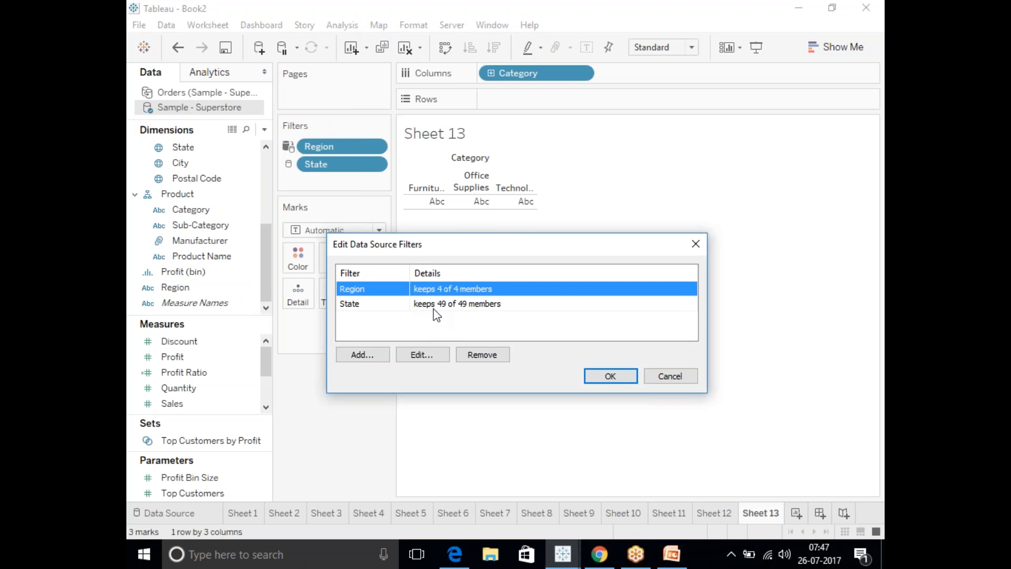
left_click(480, 355)
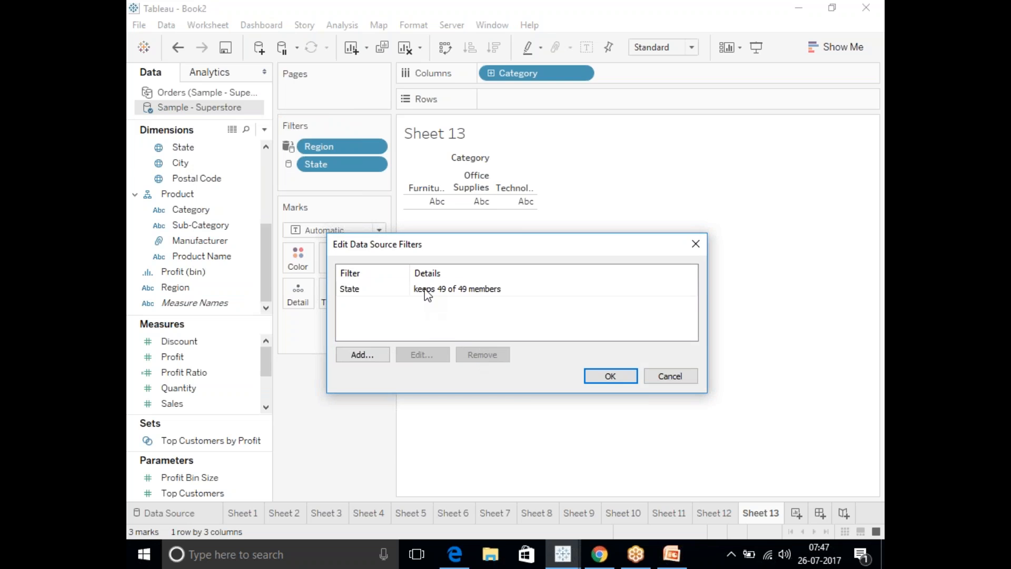
left_click(428, 290)
left_click(483, 355)
left_click(622, 377)
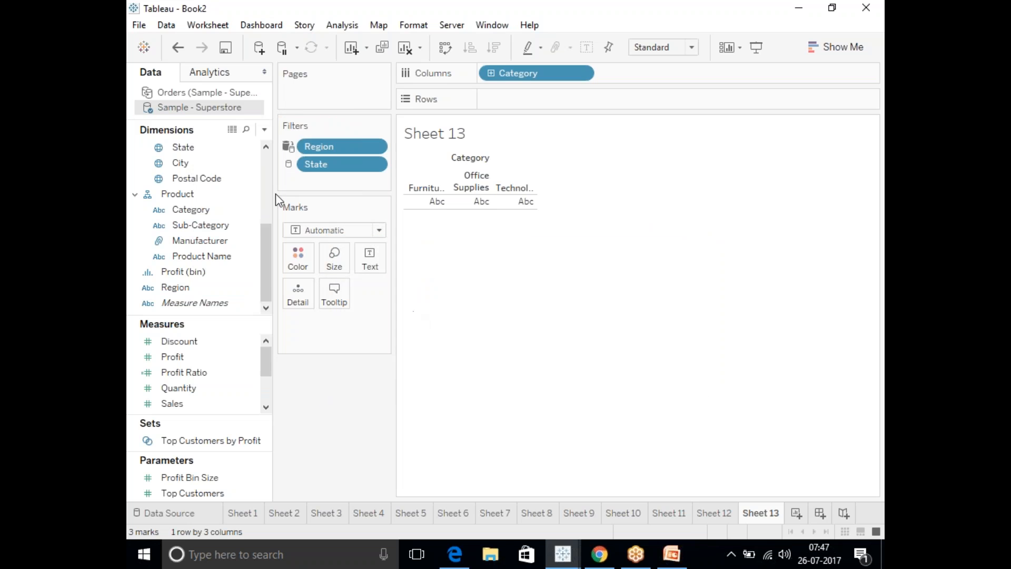
Check the Orders data source for data source filters.
right_click(196, 95)
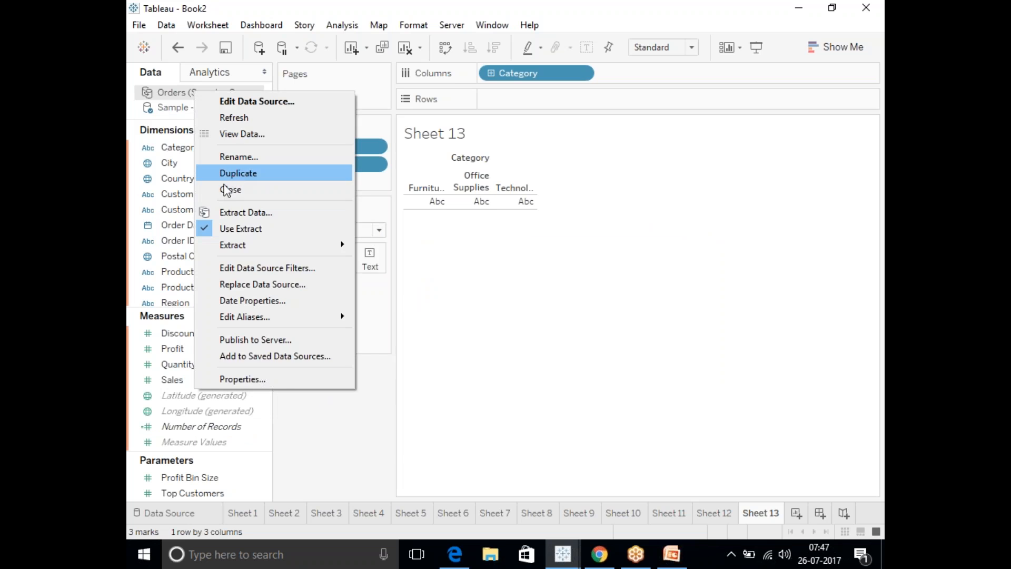
left_click(257, 267)
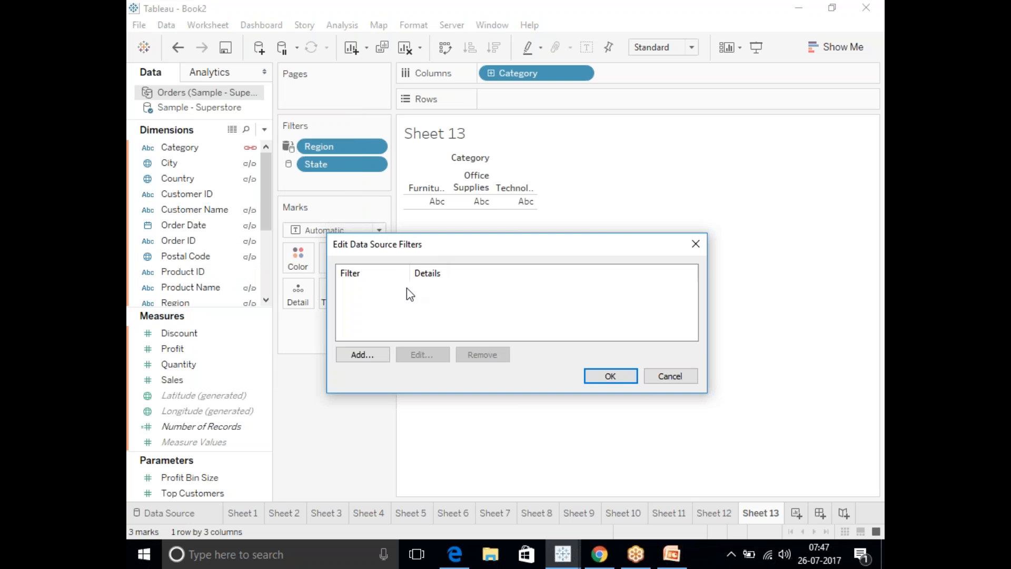
left_click(696, 244)
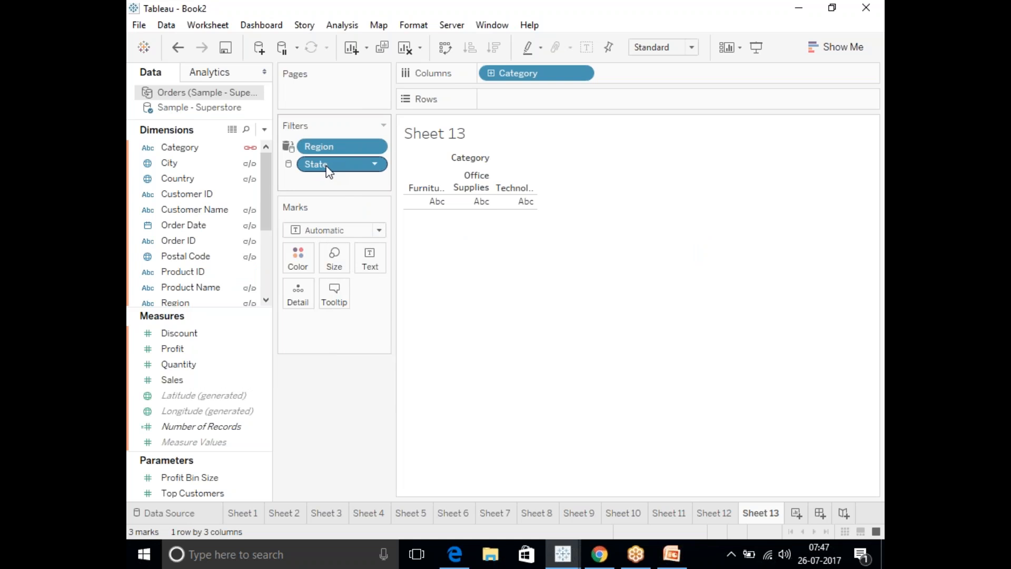
Create Sheet 14 from the Orders data source with Region as rows and apply its Region filter to all worksheets using this data source.
left_click(797, 513)
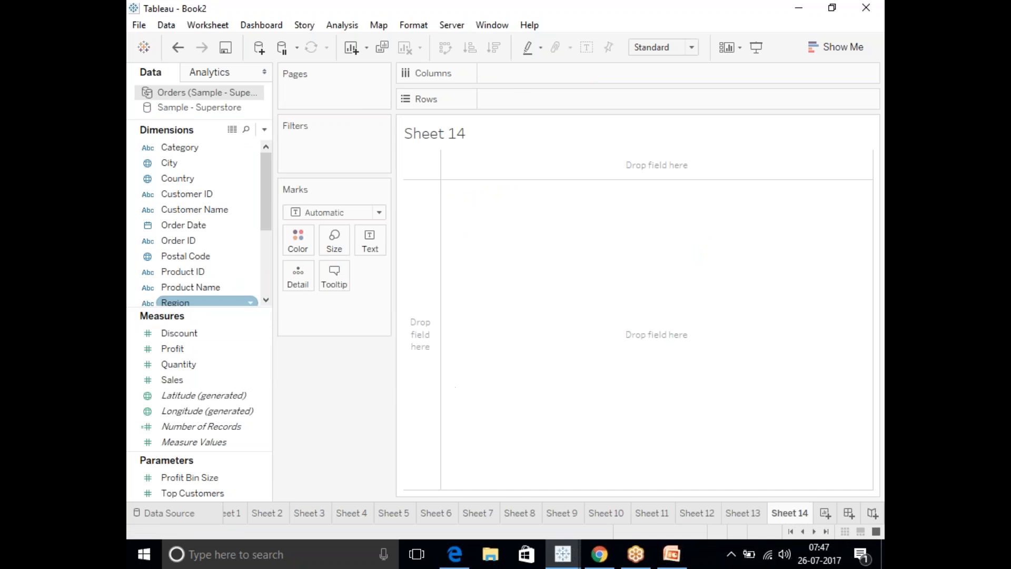
double_click(189, 303)
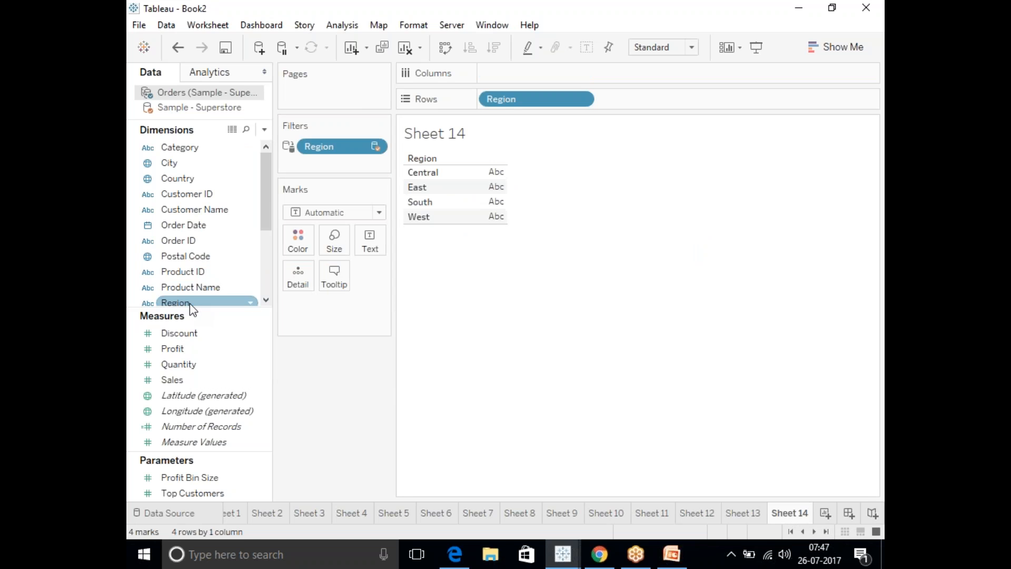
right_click(318, 148)
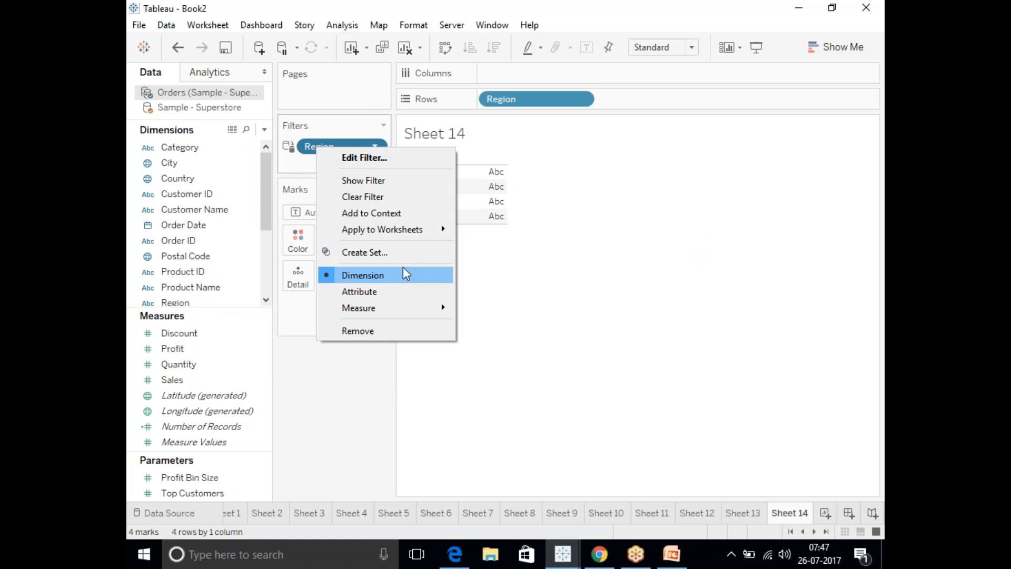
mouse_move(400, 236)
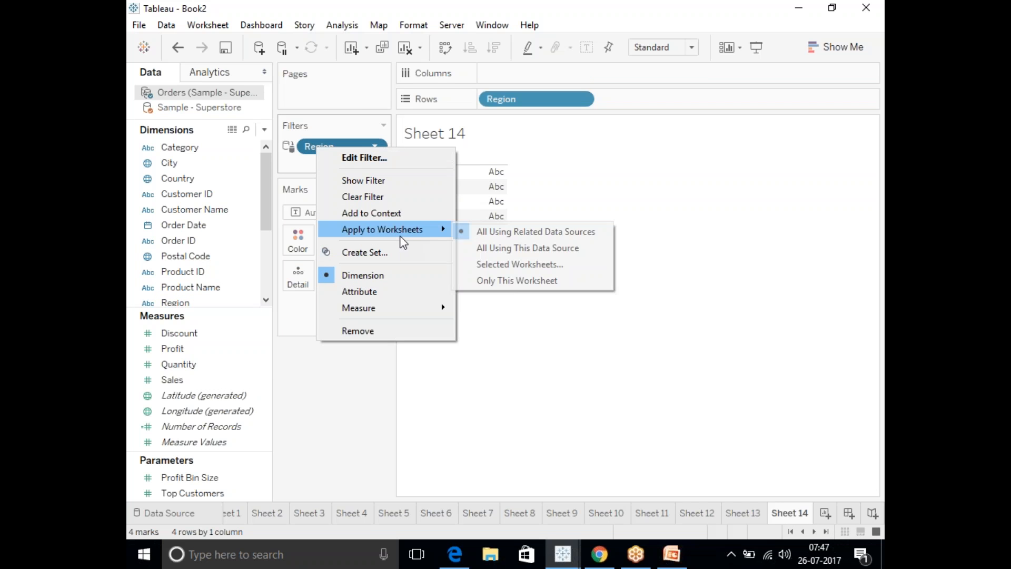
left_click(508, 233)
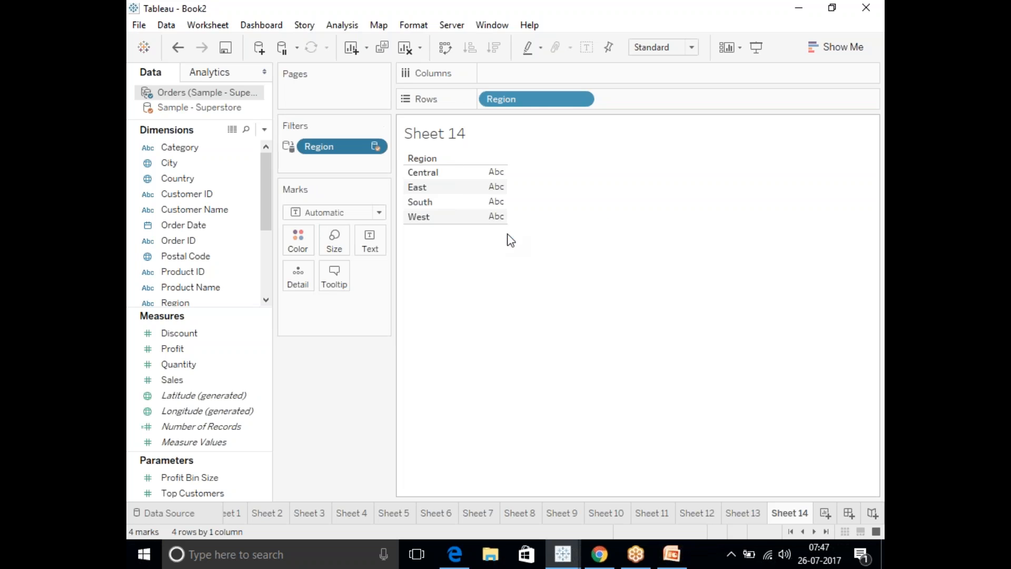
right_click(328, 150)
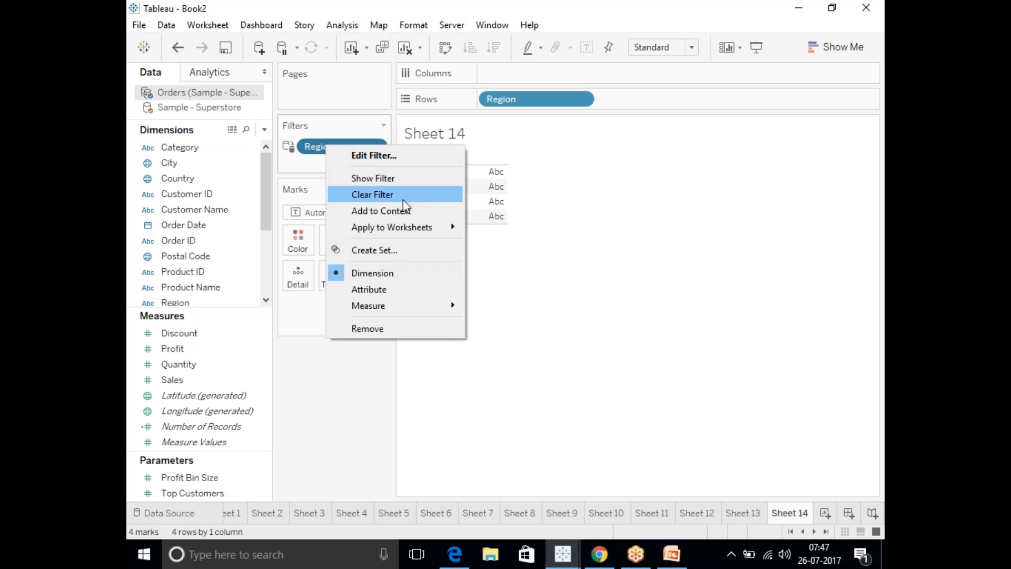
mouse_move(413, 235)
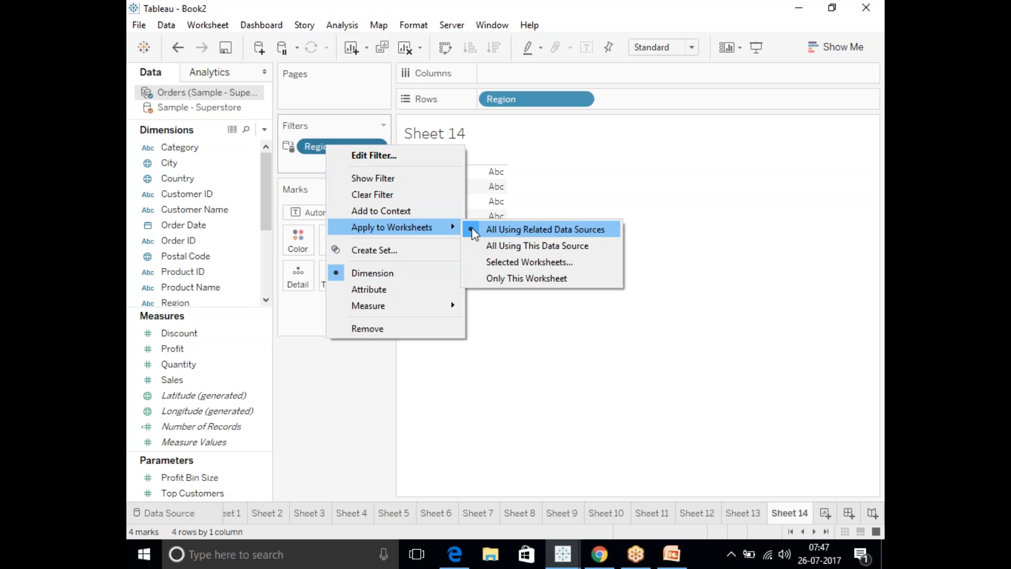
left_click(474, 245)
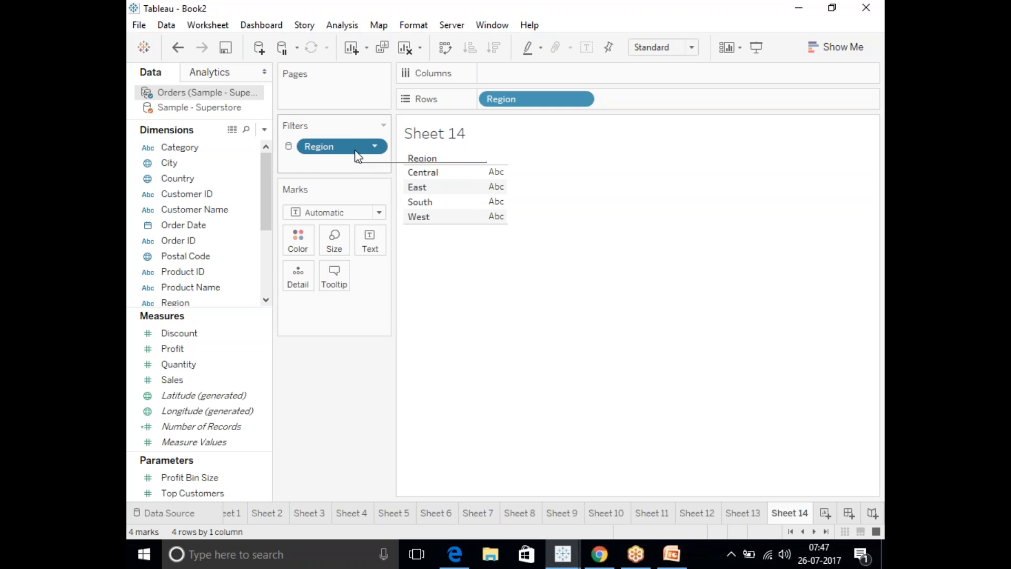
Remove the Region filter from Sheet 14 and add Sales as columns to make a bar chart by Region.
right_click(356, 152)
mouse_move(439, 294)
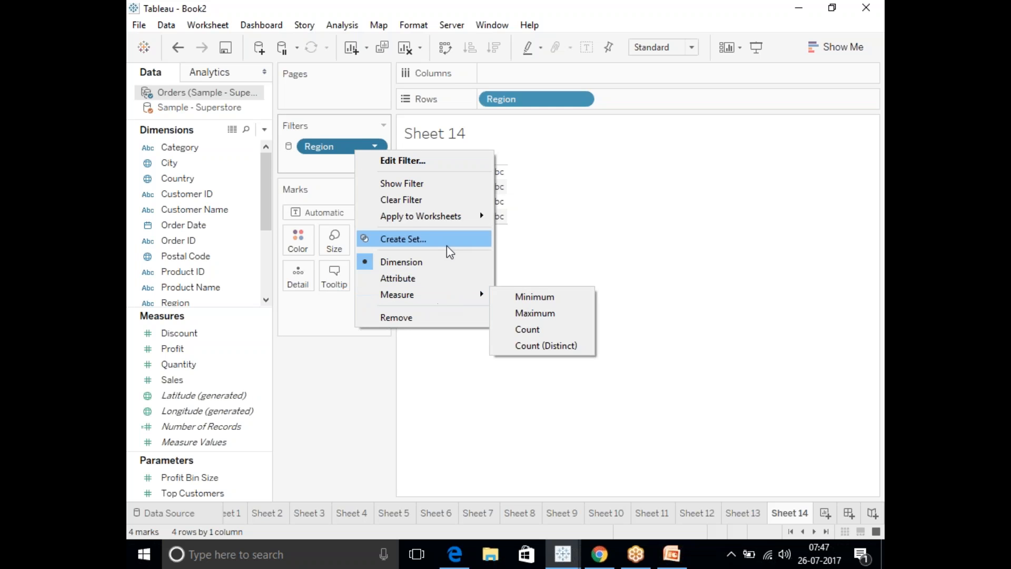
mouse_move(452, 215)
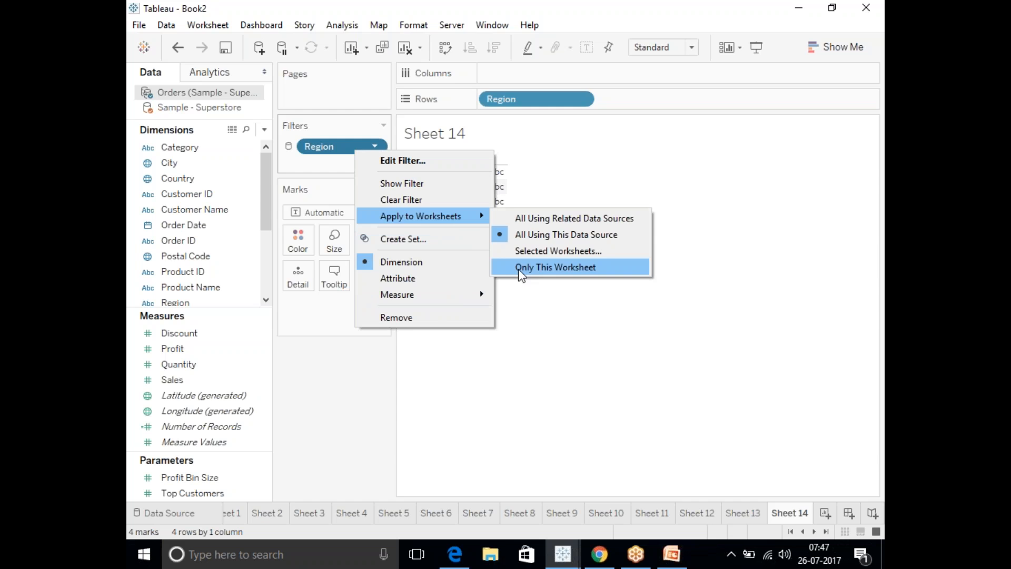
left_click(336, 390)
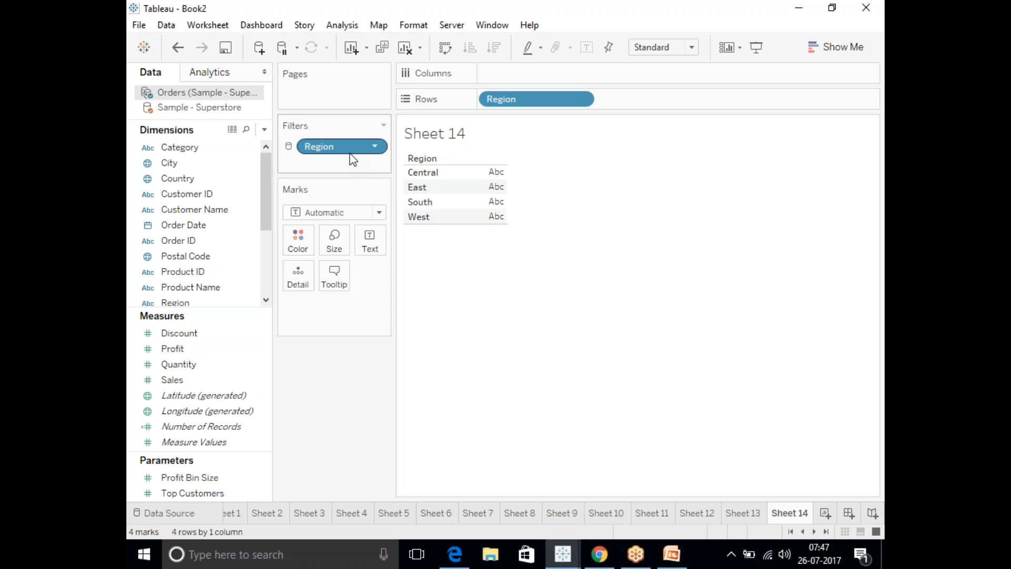
left_click_drag(337, 144, 252, 240)
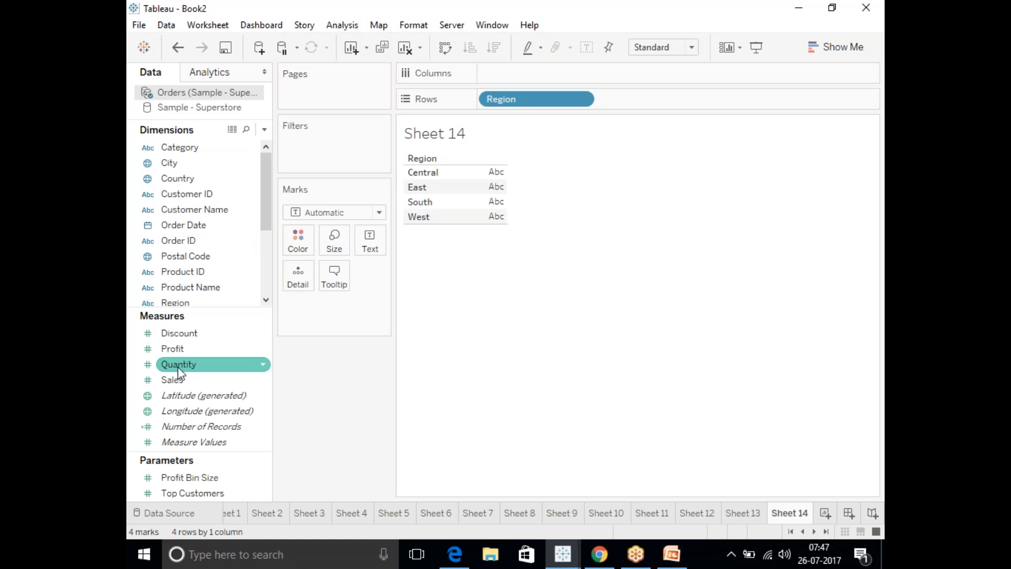
left_click_drag(177, 379, 532, 74)
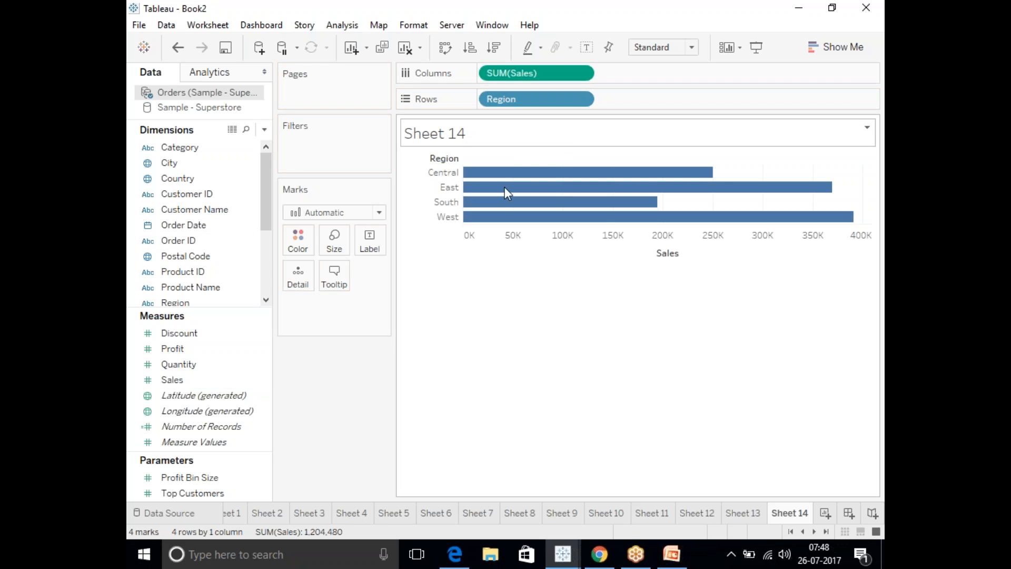
Create Sheet 15 as a bar chart with Category as columns and Sales as rows.
left_click(826, 513)
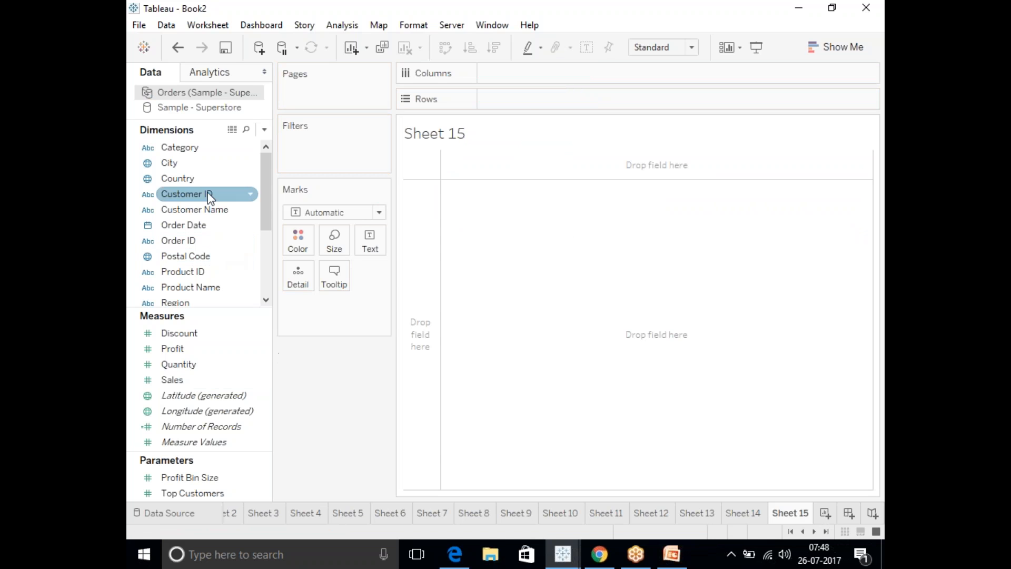
left_click_drag(194, 150, 506, 73)
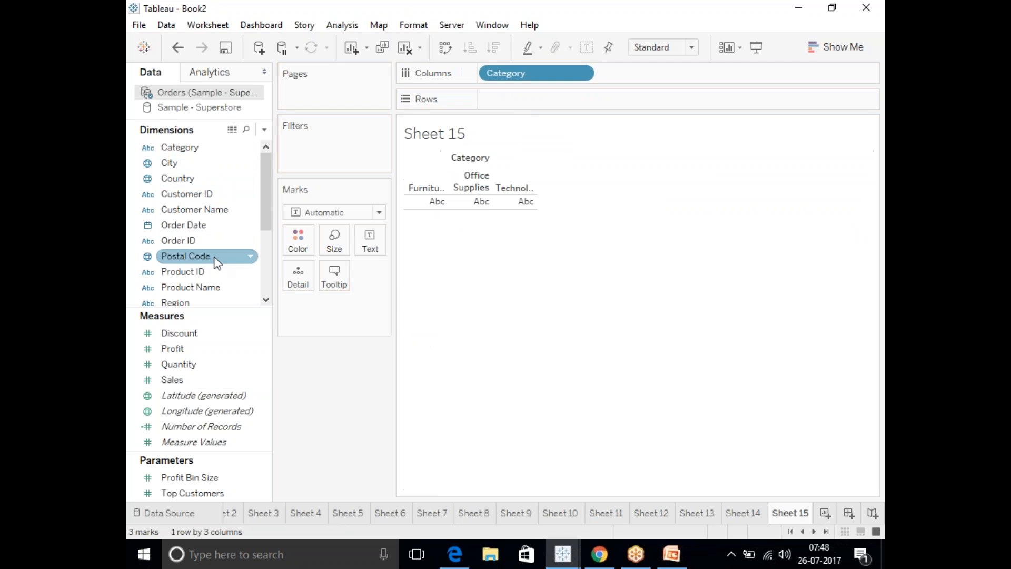
left_click_drag(172, 380, 506, 99)
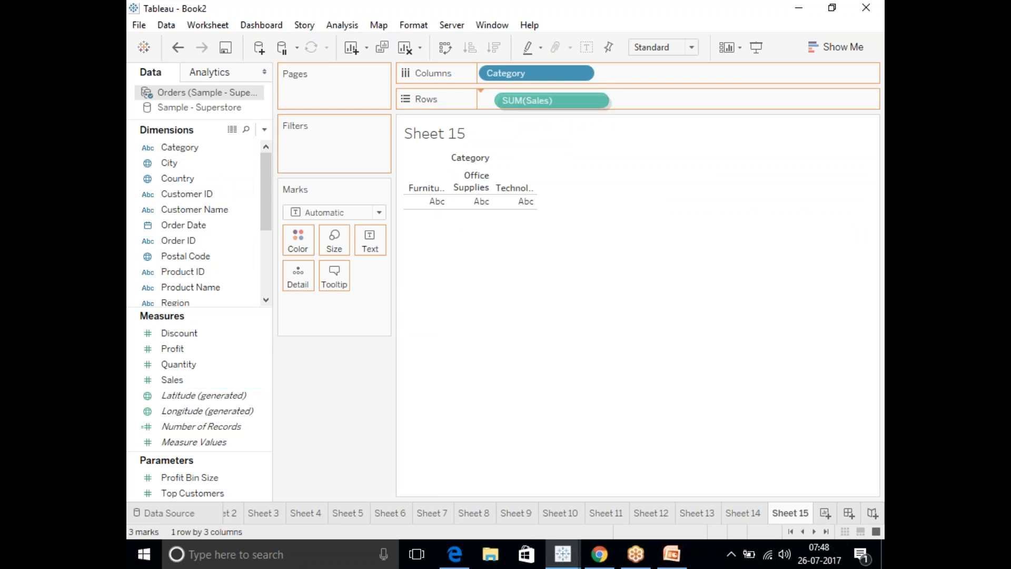
Create Sheet 16 as a bar chart with Segment as columns and Sales as rows.
left_click(826, 512)
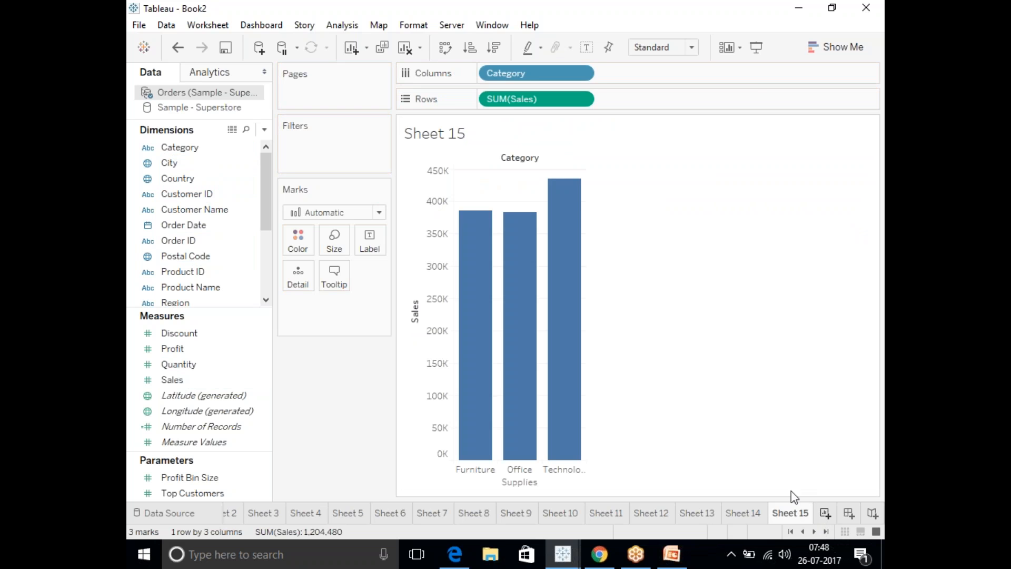
scroll(267, 225, "down", 3)
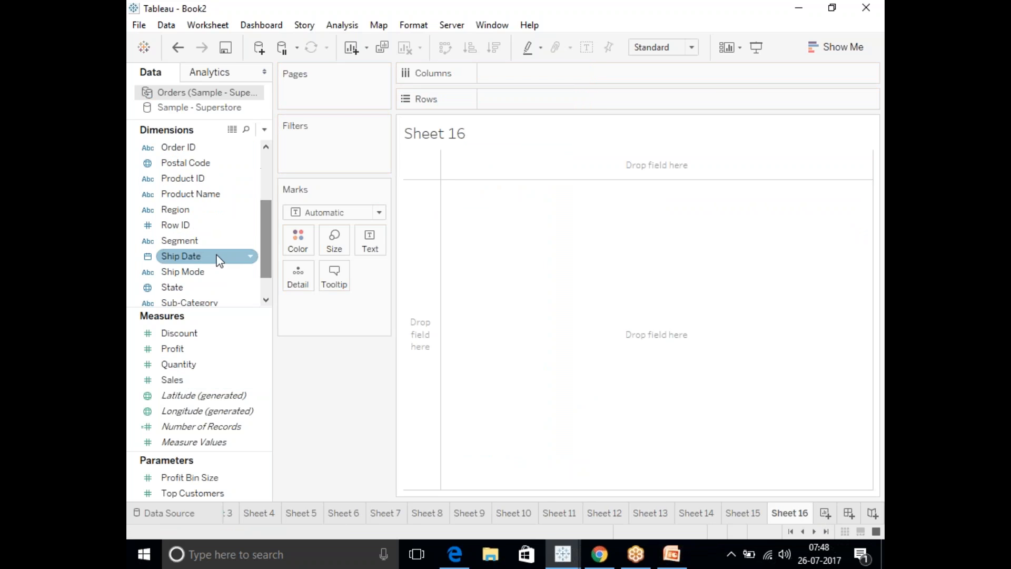
left_click_drag(202, 243, 529, 74)
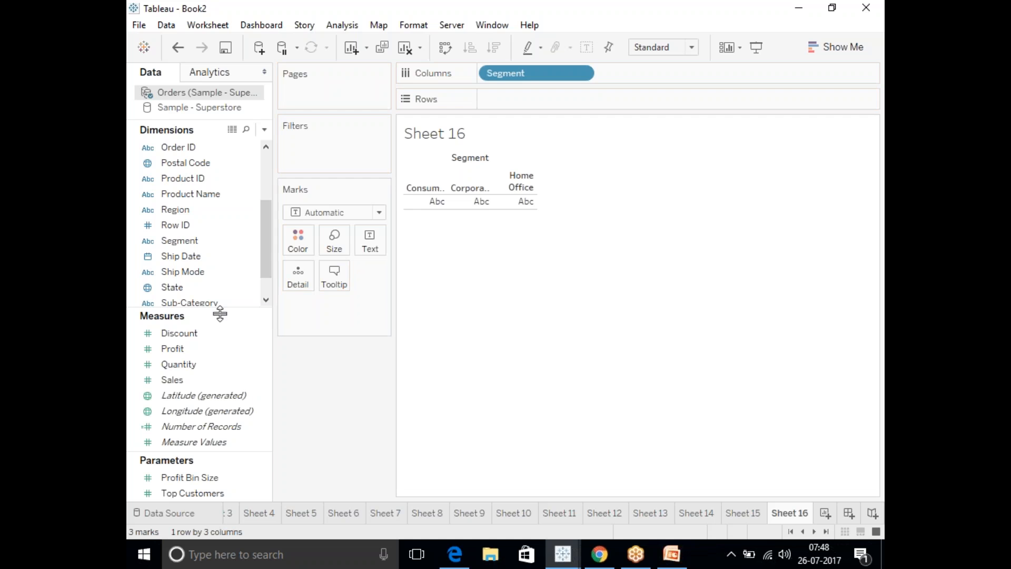
left_click_drag(189, 377, 519, 100)
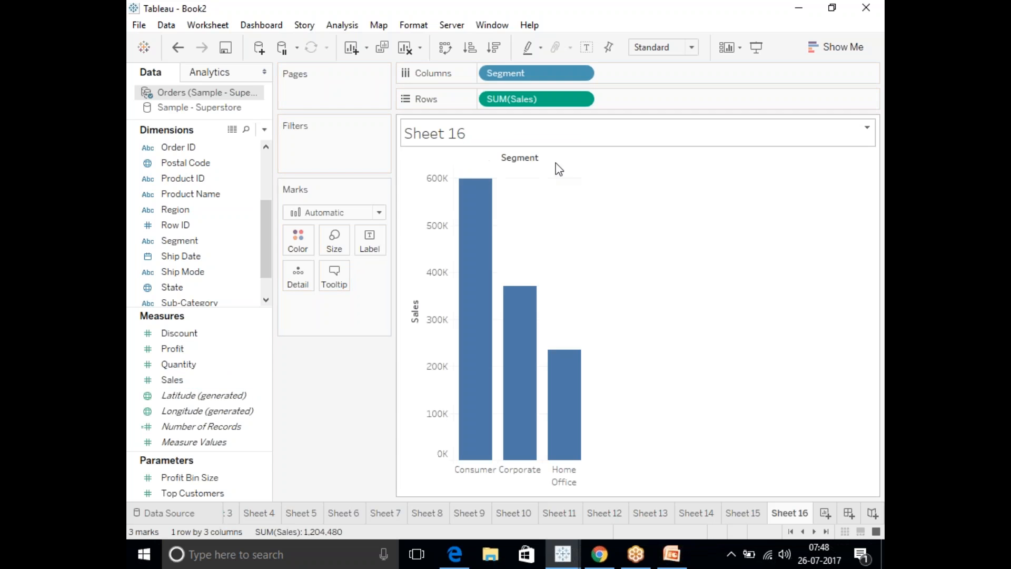
Add a Ship Mode filter to Sheet 14 with all its values selected.
left_click(701, 513)
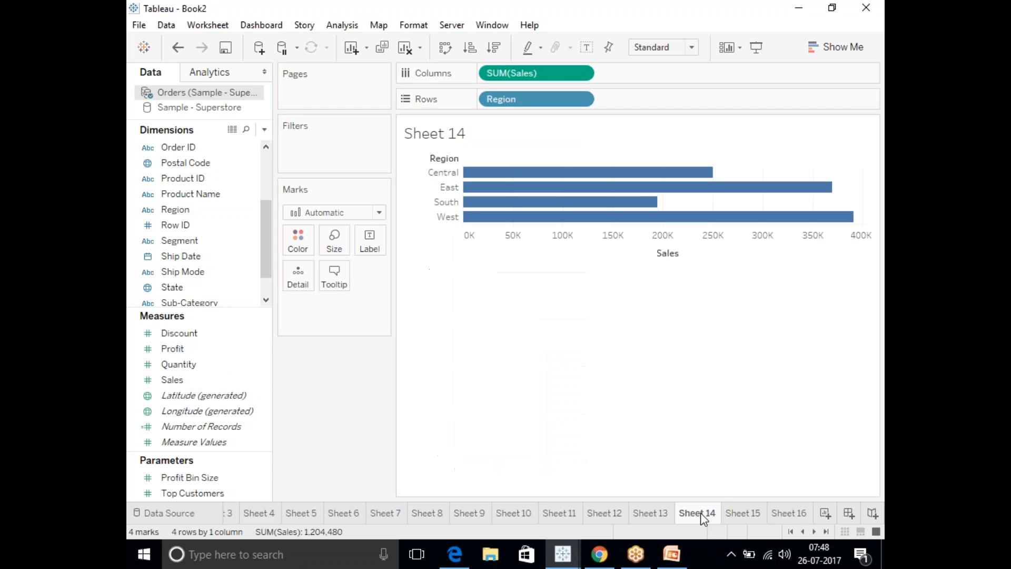
left_click_drag(267, 247, 263, 189)
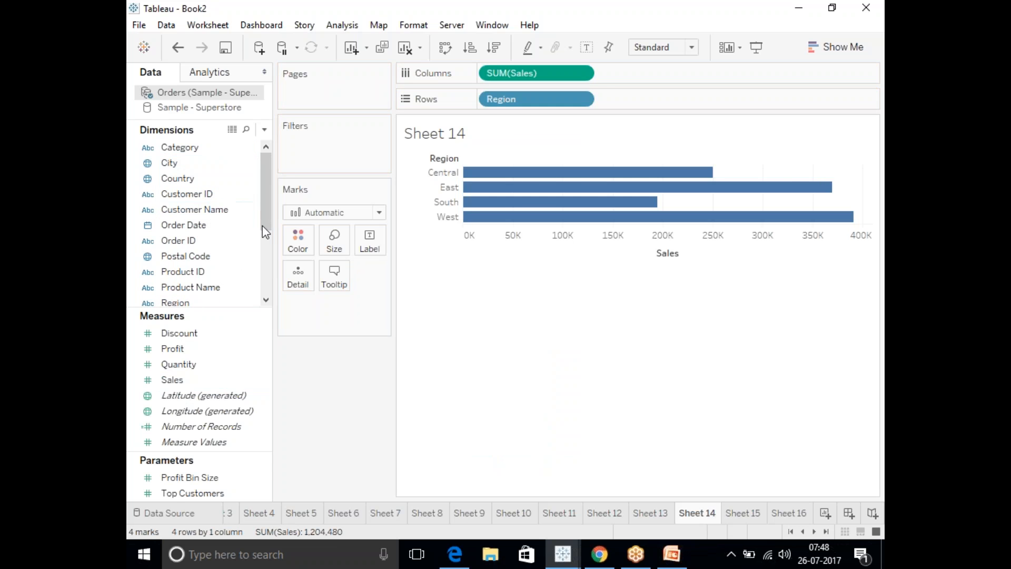
left_click_drag(264, 198, 263, 254)
left_click_drag(184, 256, 333, 144)
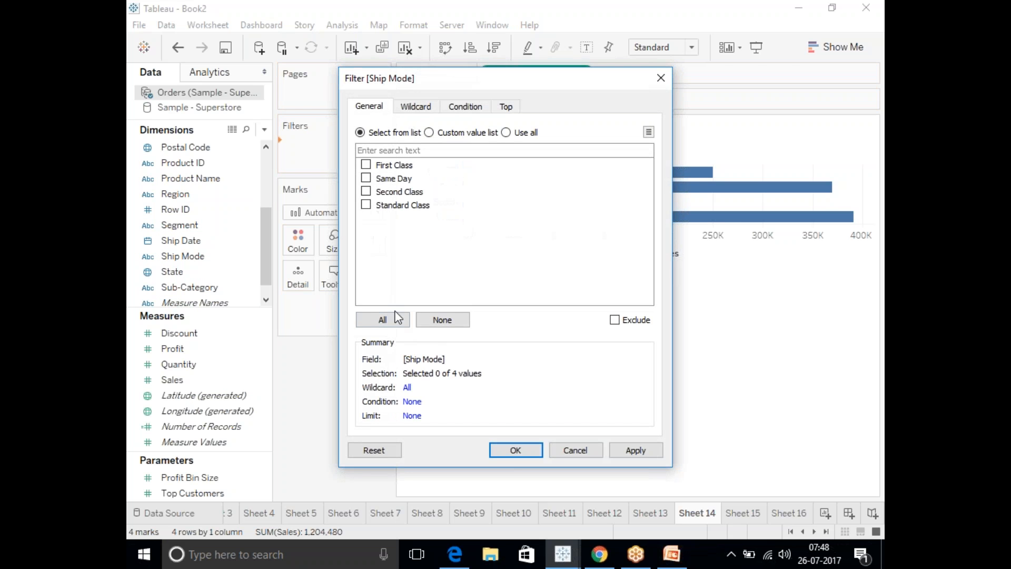
left_click(396, 318)
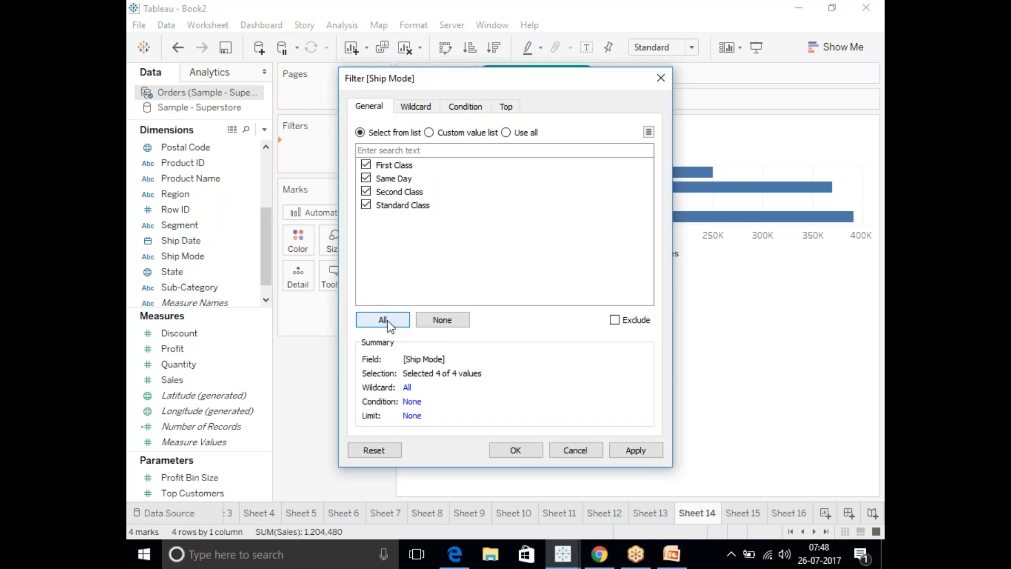
left_click(634, 450)
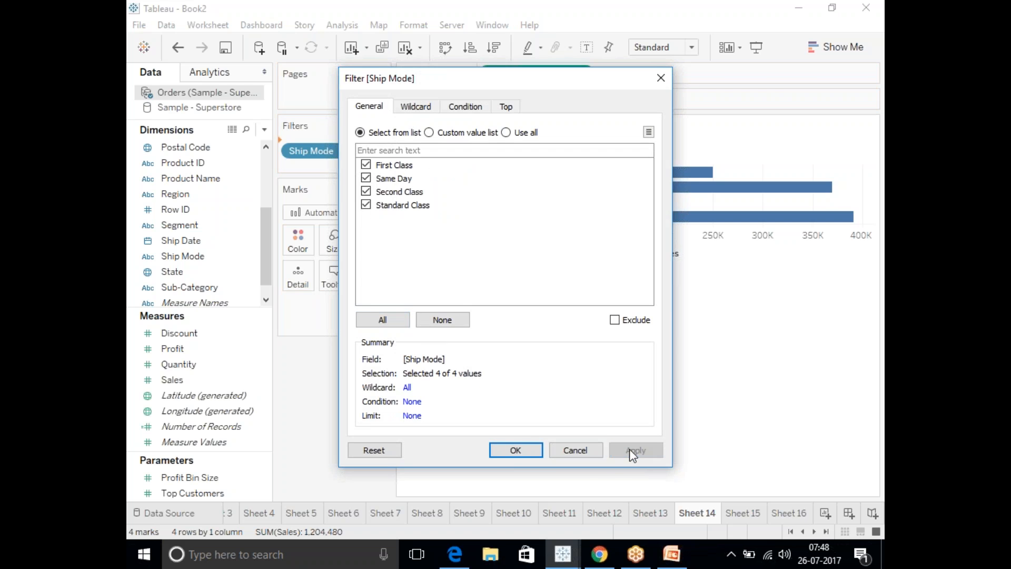
left_click(517, 451)
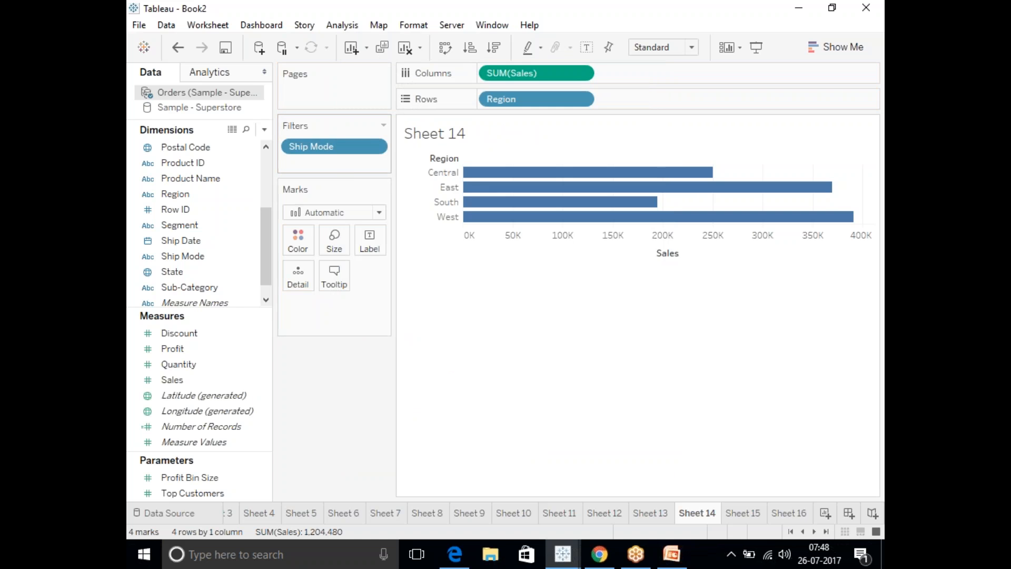
Apply Sheet 14's Ship Mode filter to selected worksheets, adding Sheet 15 and Sheet 16.
right_click(333, 154)
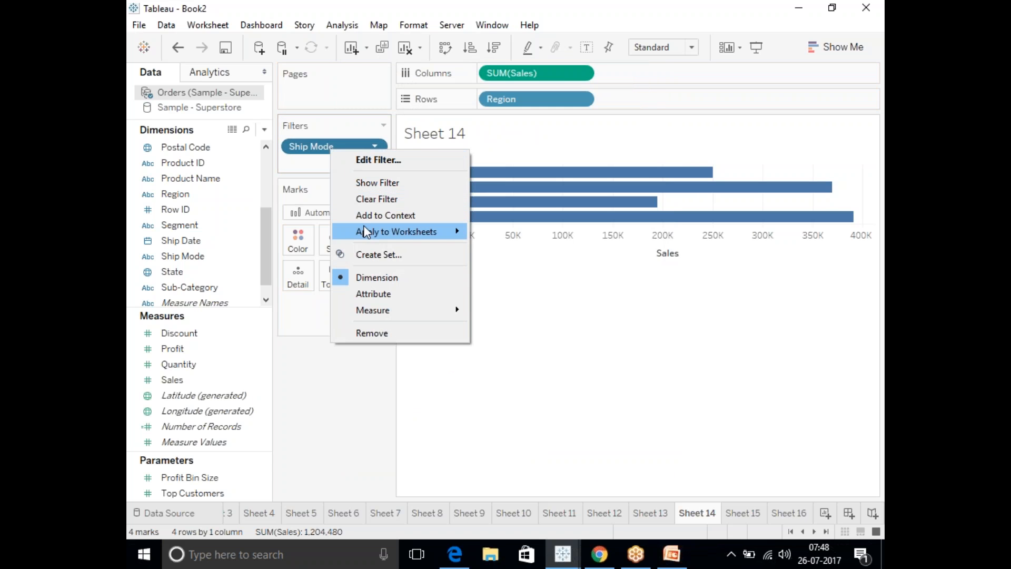
mouse_move(367, 234)
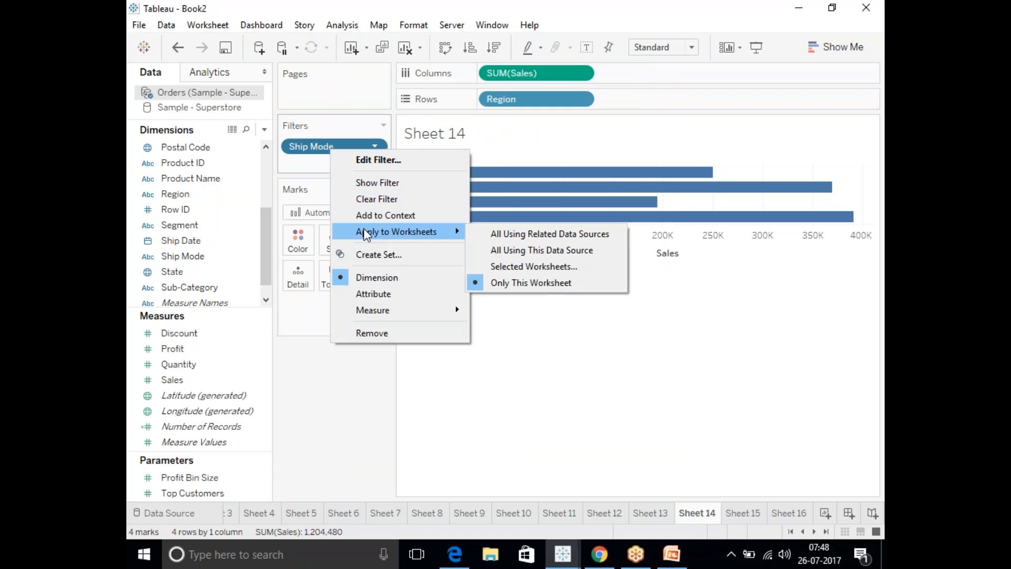
left_click(507, 267)
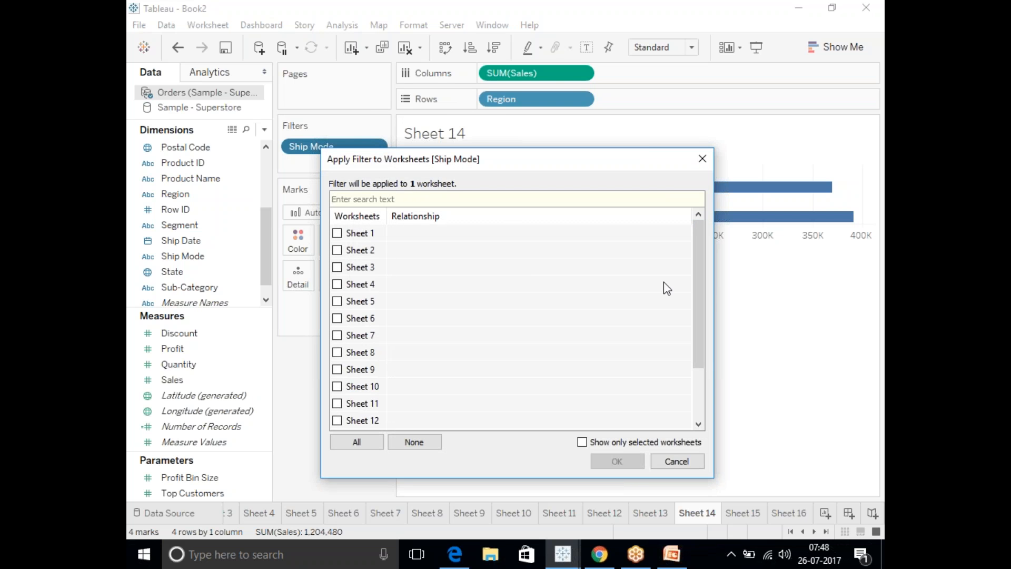
left_click_drag(699, 275, 698, 350)
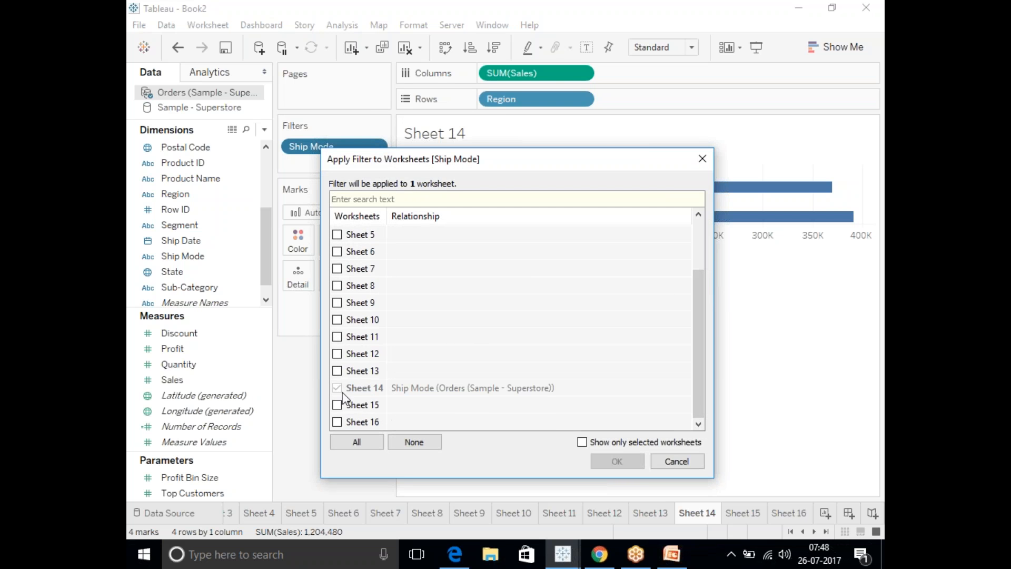
left_click(337, 407)
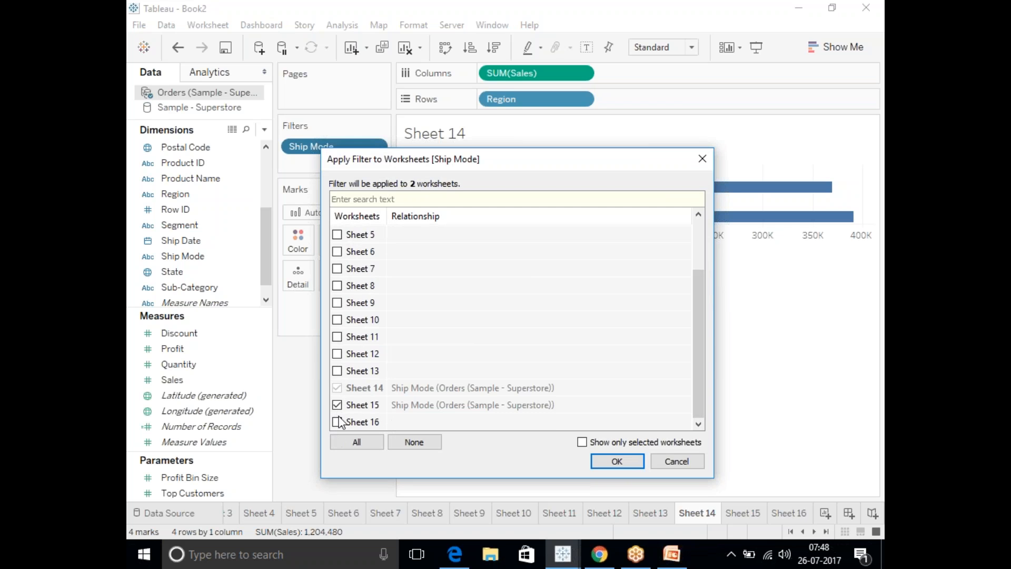
left_click(337, 422)
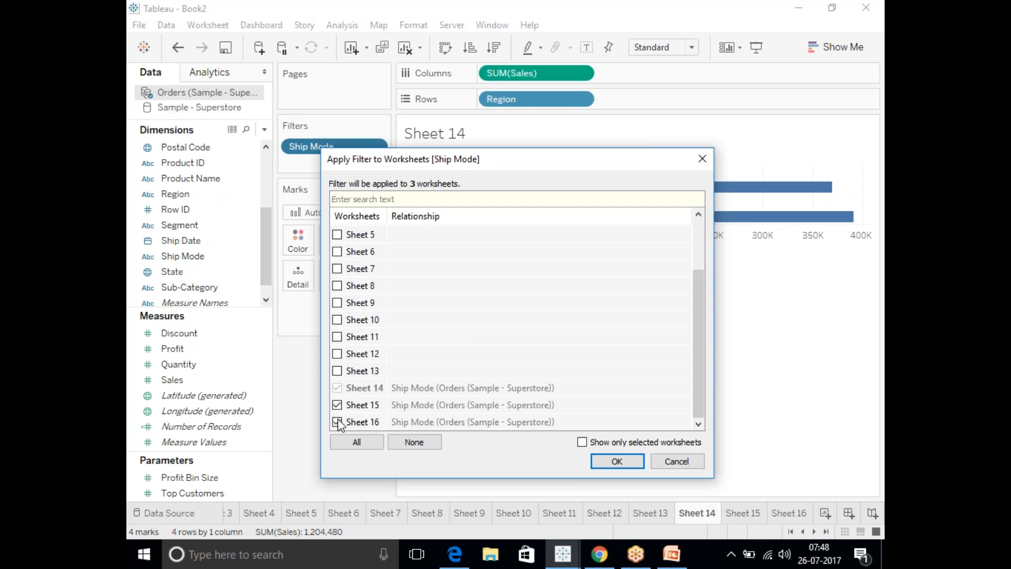
left_click(617, 462)
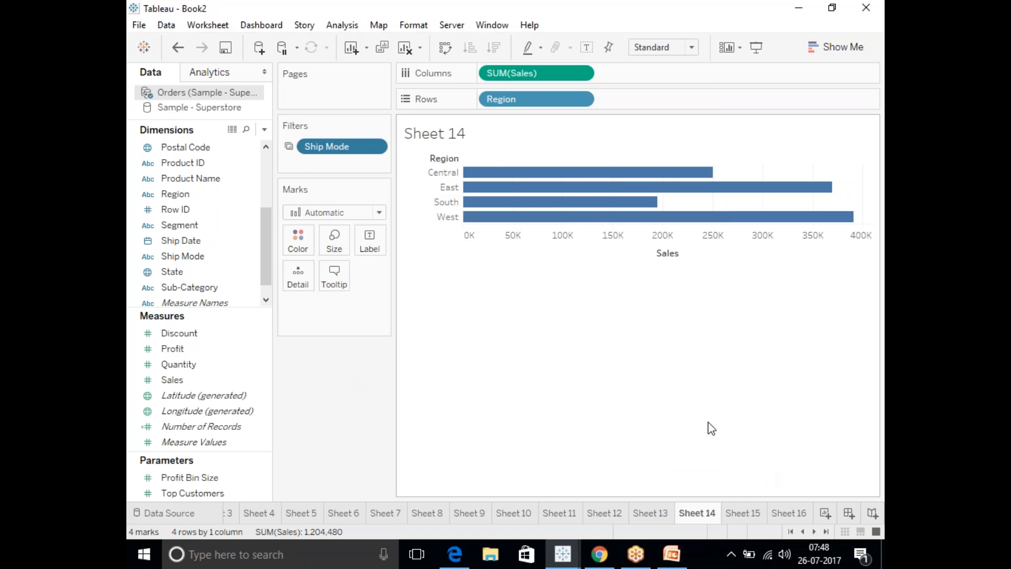
Check Sheets 15 and 16 for the shared filter, and show the Ship Mode filter control on Sheet 14.
left_click(742, 513)
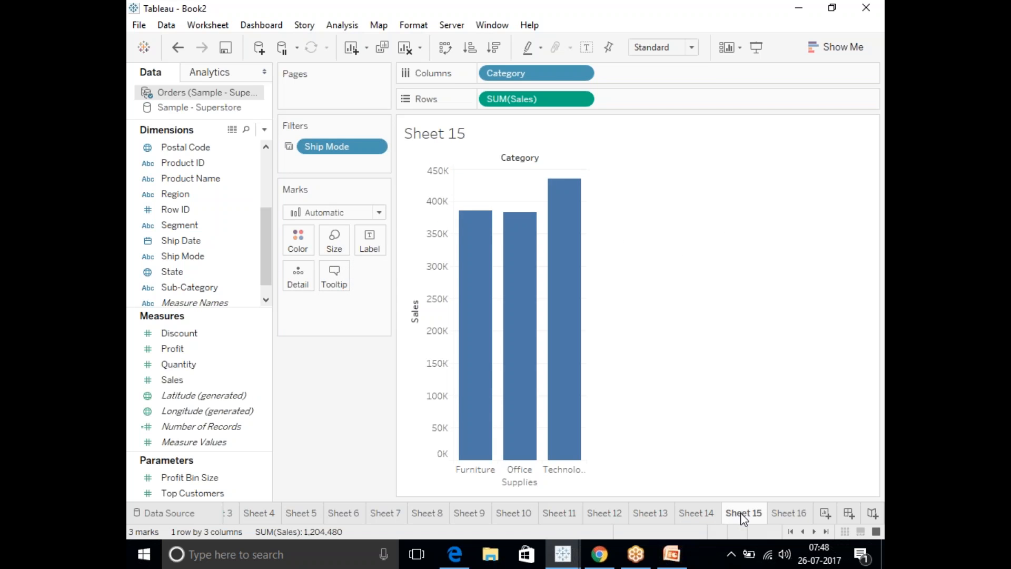
left_click(788, 514)
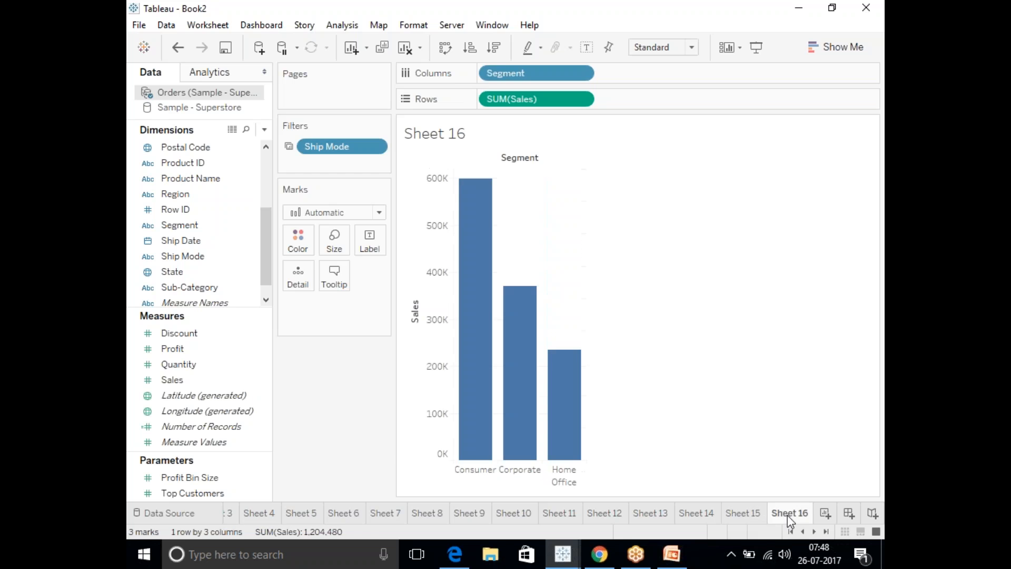
left_click(693, 514)
left_click(379, 146)
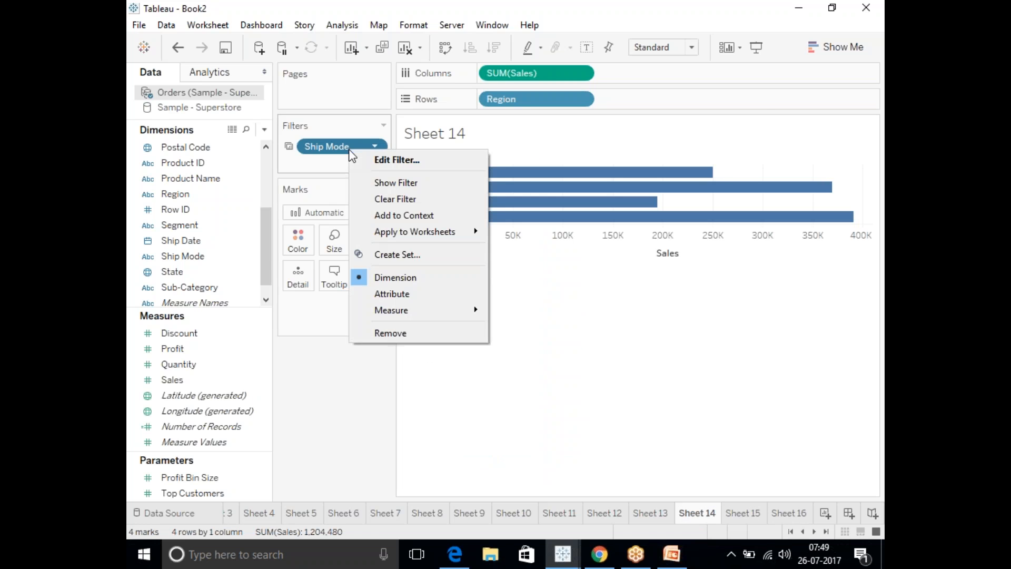
left_click(385, 181)
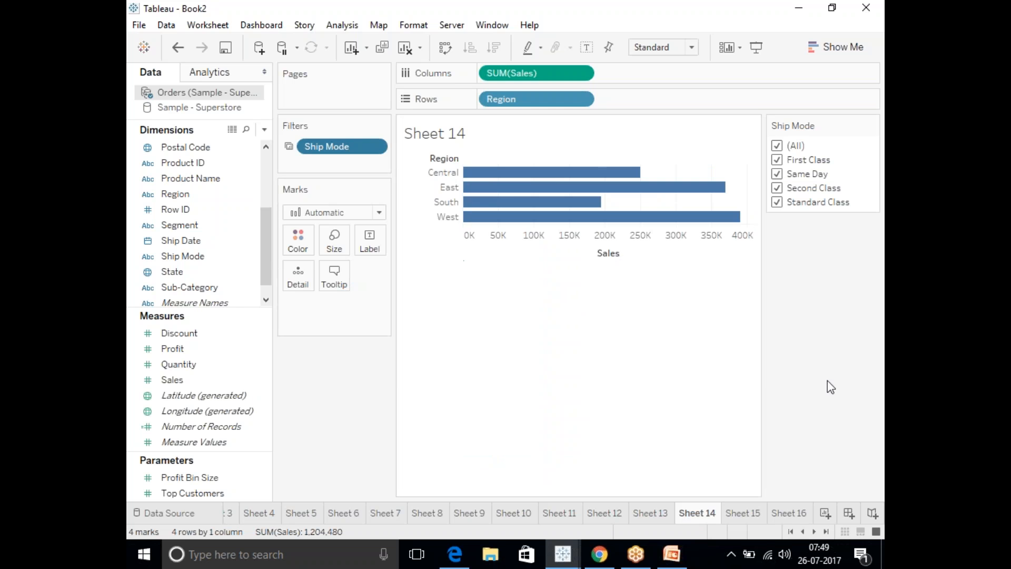
Create a new dashboard with Sheet 15 beside Sheet 14 and Sheet 16 placed above Sheet 14.
left_click(850, 513)
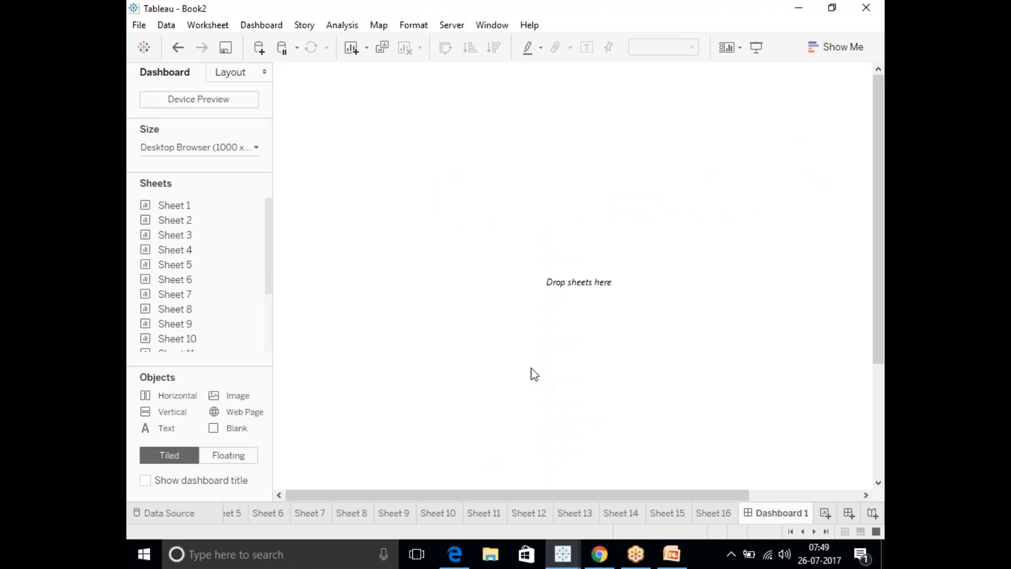
left_click_drag(266, 249, 267, 303)
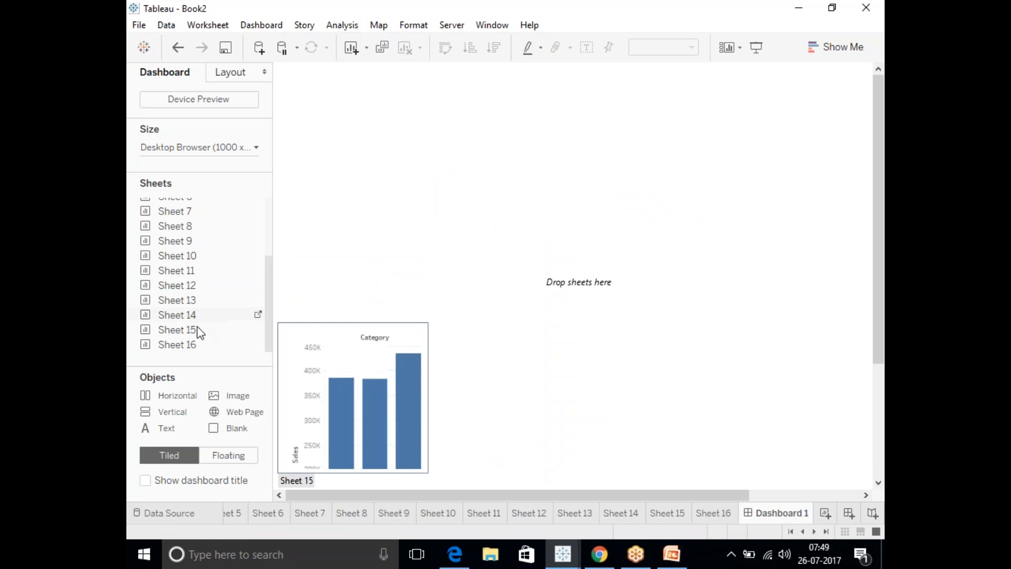
left_click_drag(176, 315, 400, 284)
left_click_drag(182, 332, 369, 292)
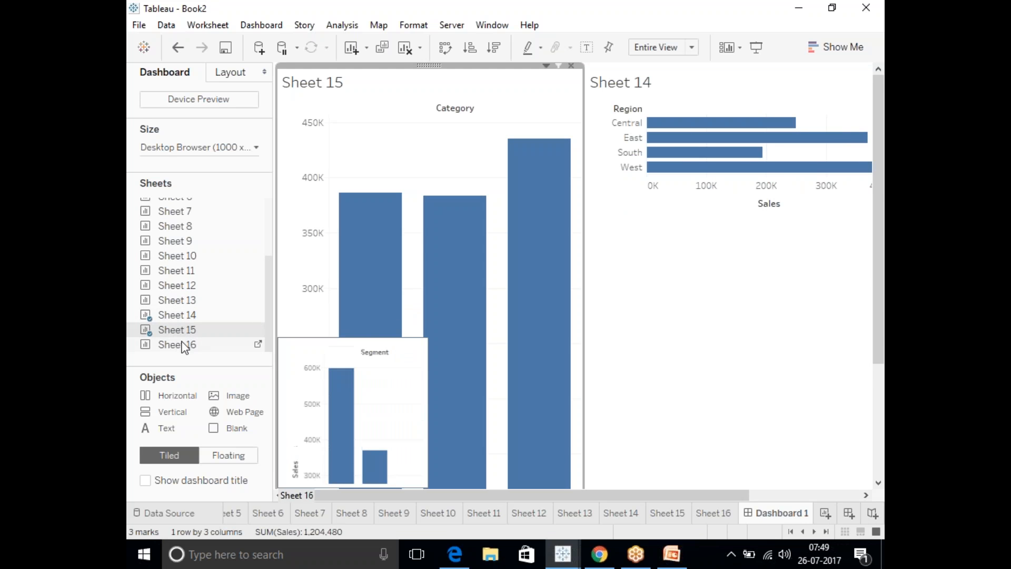
left_click_drag(181, 345, 741, 310)
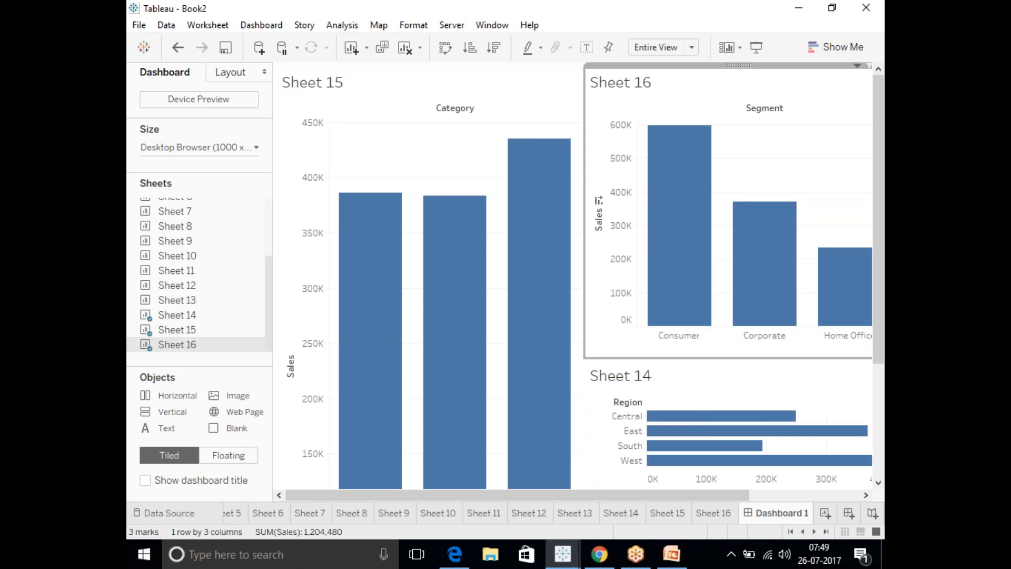
Set the dashboard size to Automatic.
left_click(230, 153)
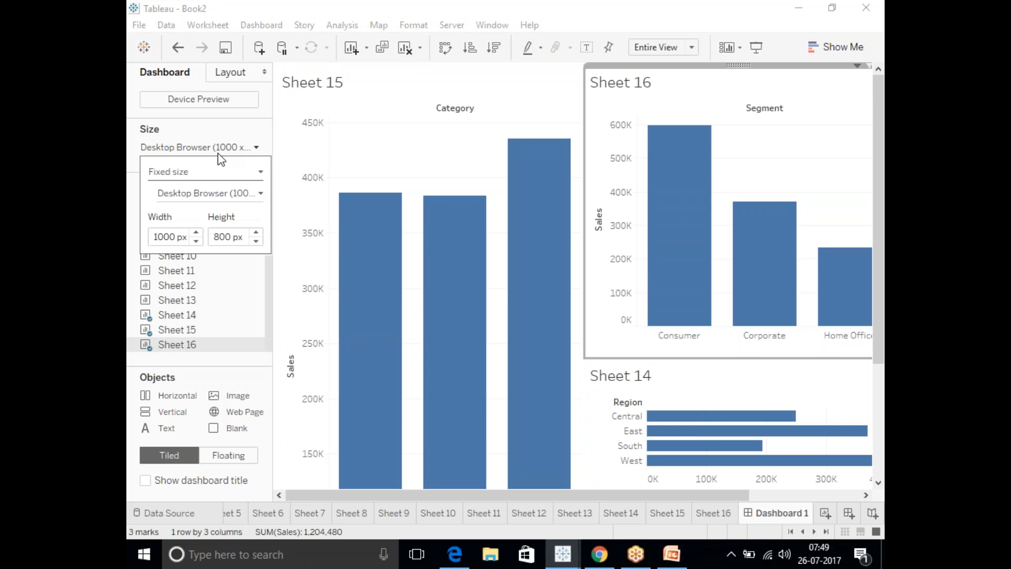
left_click(198, 172)
left_click(185, 202)
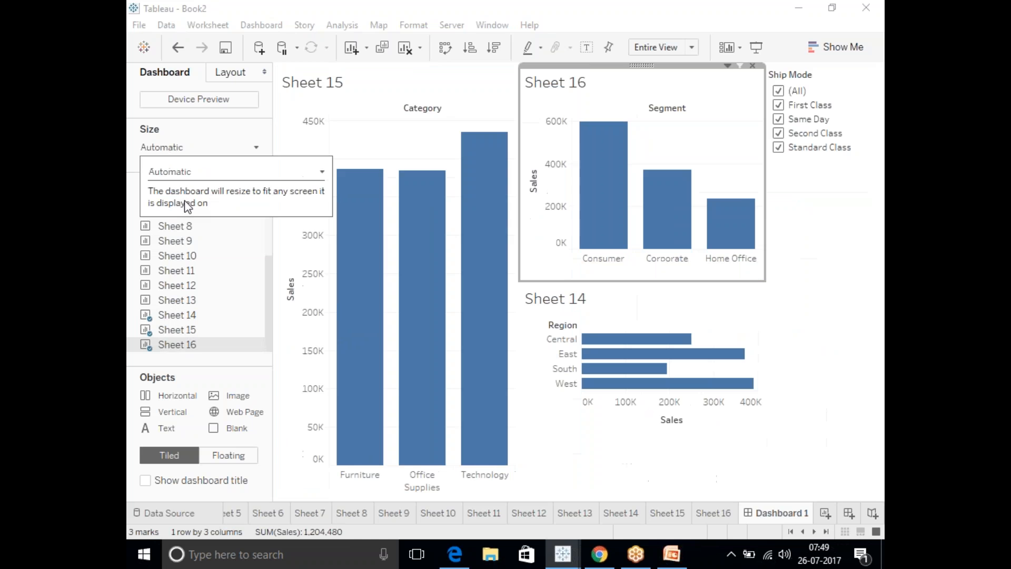
Clear all Ship Mode values on the dashboard, and reselect First Class, Same Day, Second Class and Standard Class one by one.
left_click(779, 91)
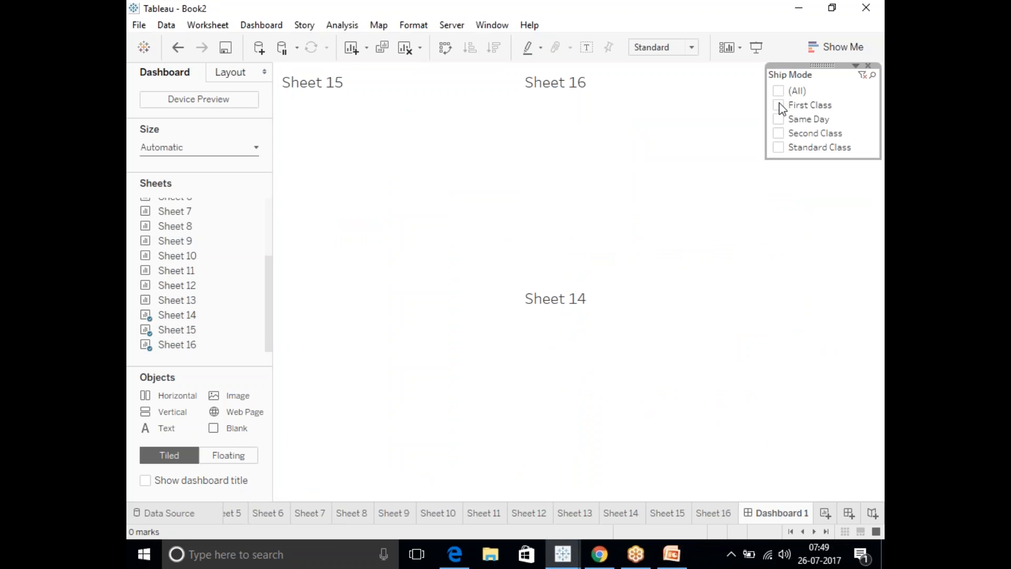
left_click(779, 106)
left_click(780, 121)
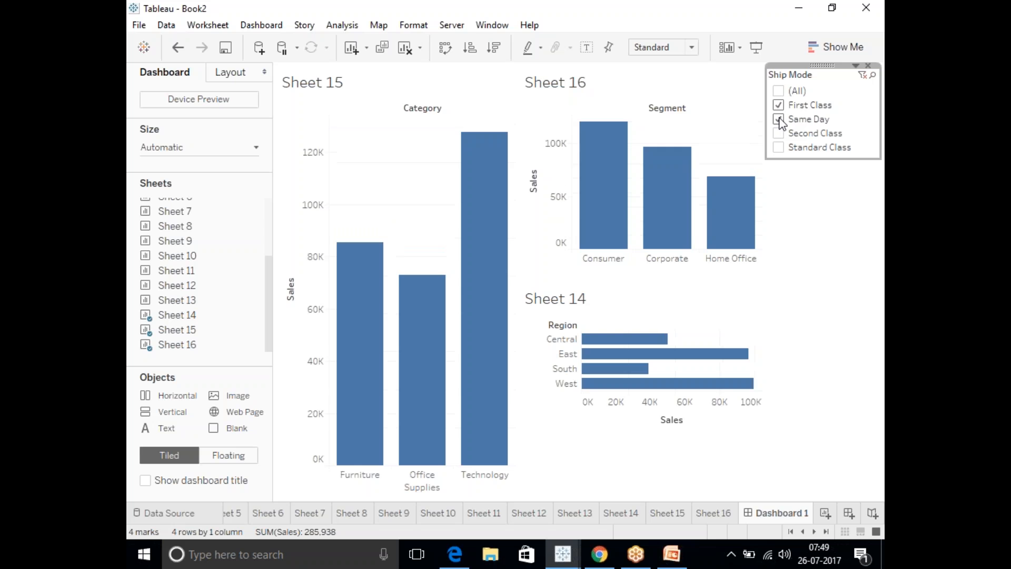
left_click(779, 133)
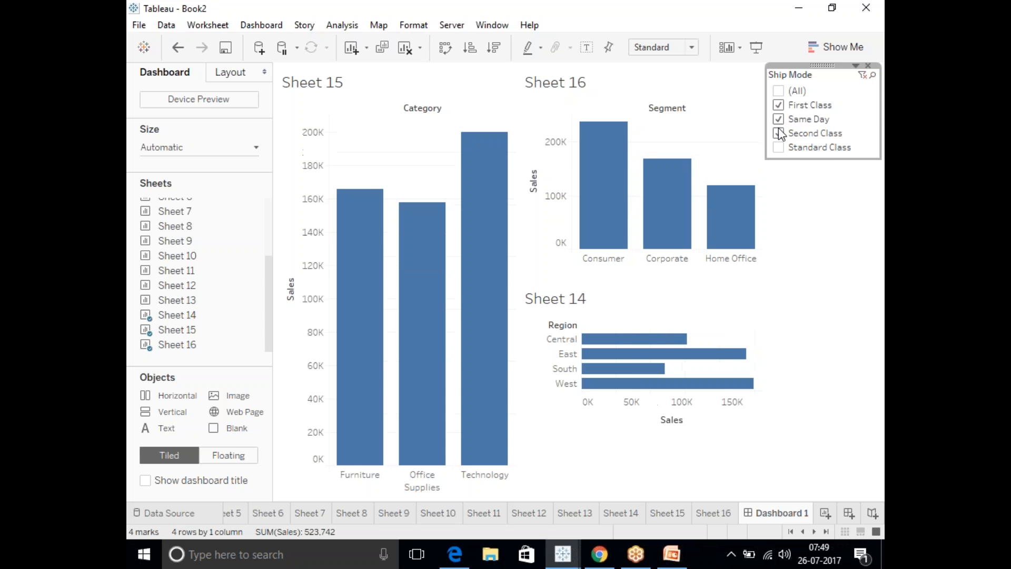
left_click(779, 148)
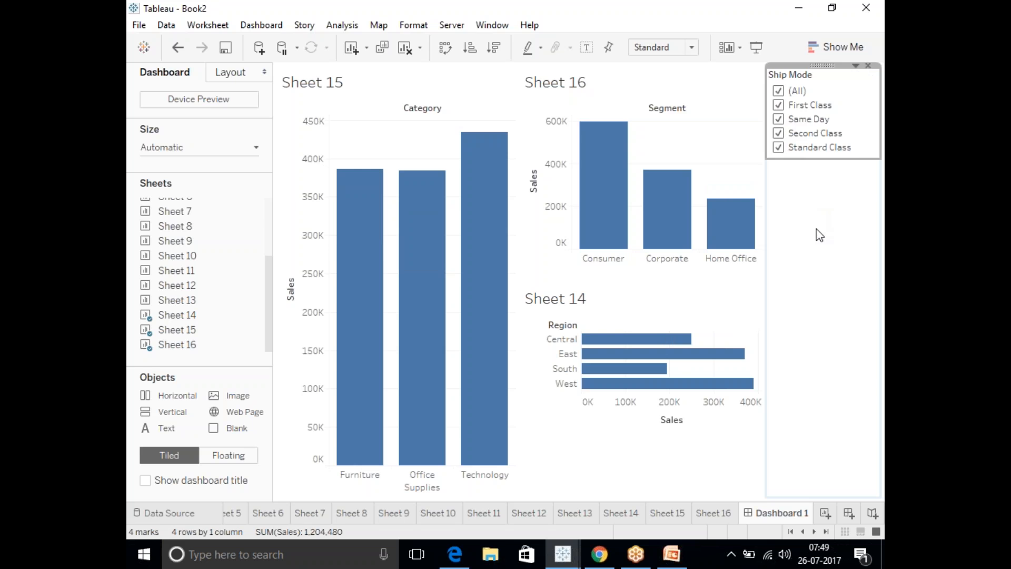
left_click(817, 230)
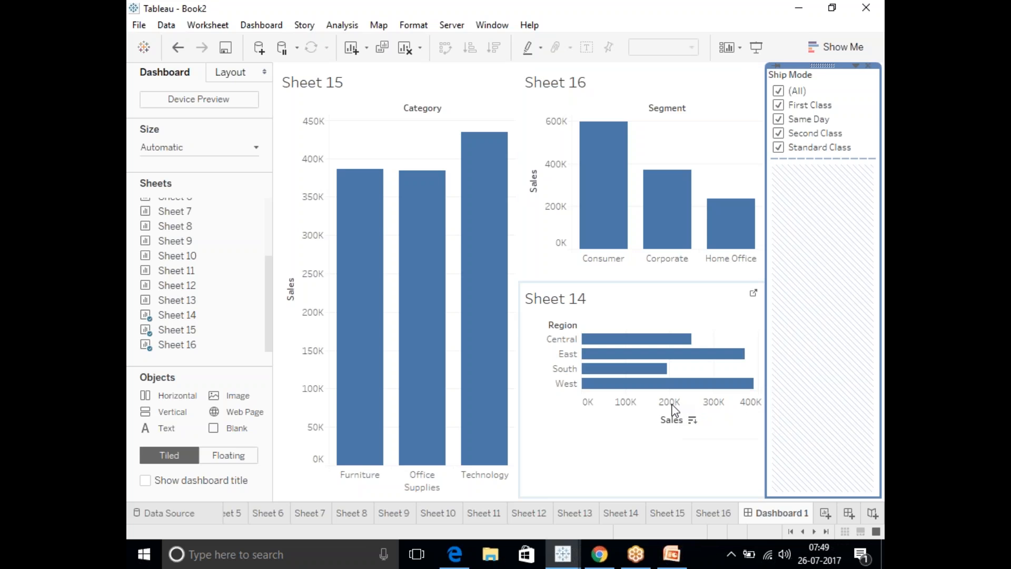
Add a new worksheet and rename it "header level filters".
left_click(826, 512)
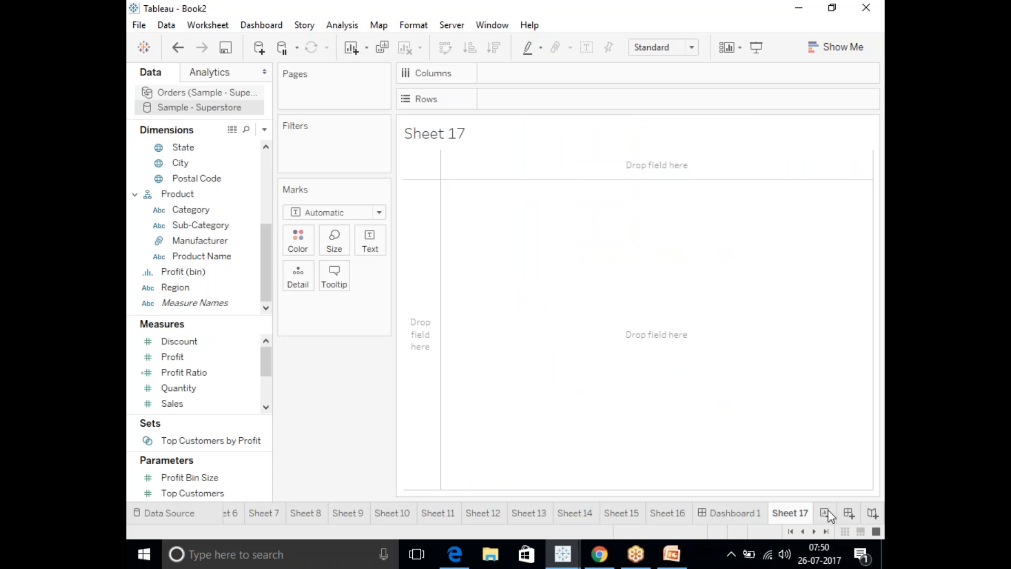
right_click(791, 516)
left_click(803, 372)
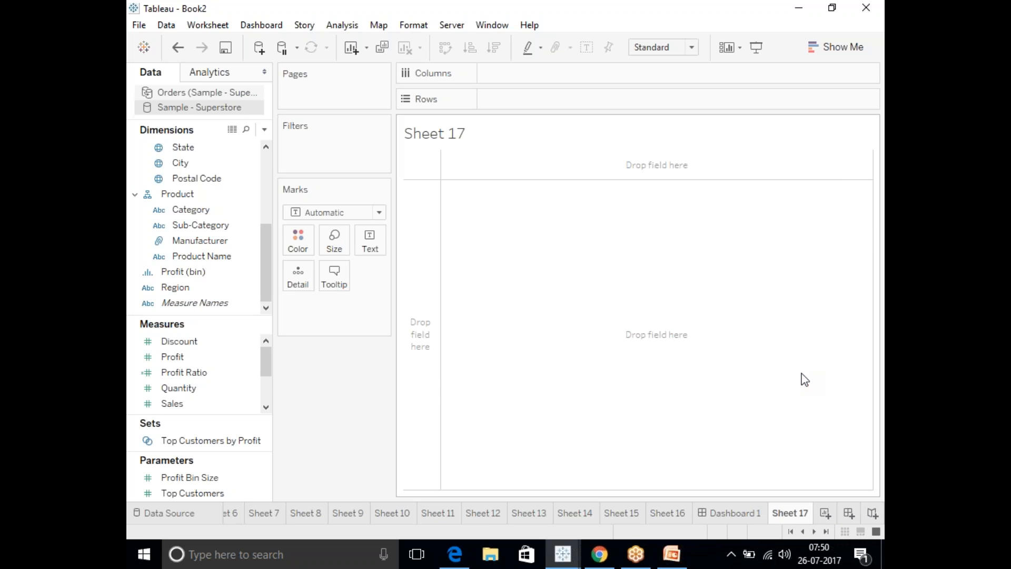
type("header")
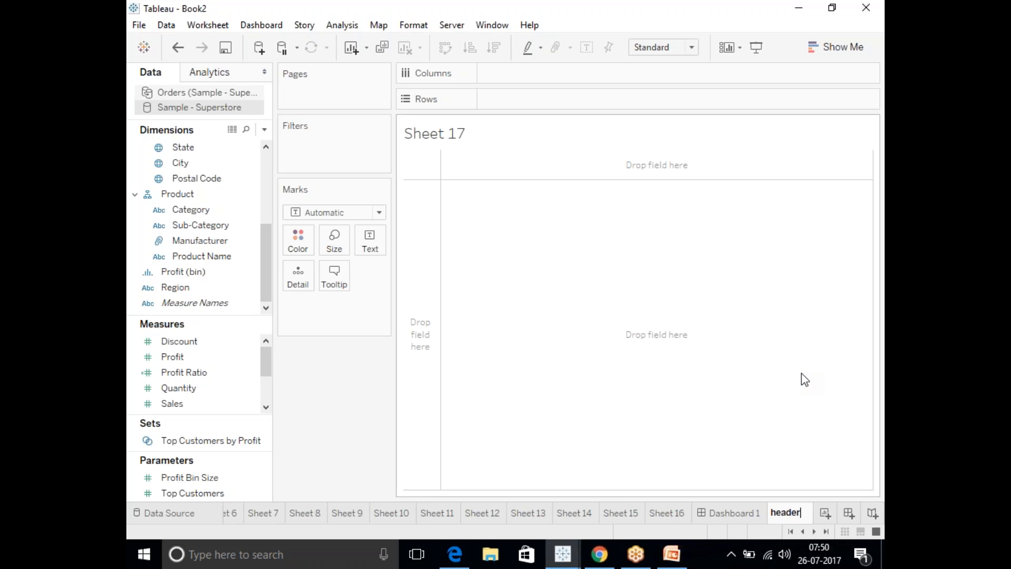
type(" level ")
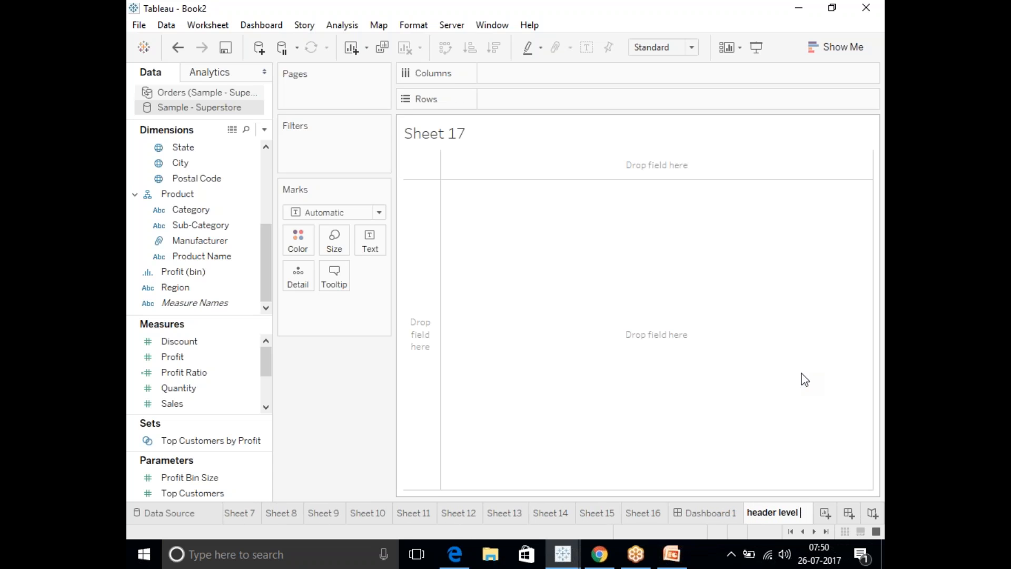
type("filters")
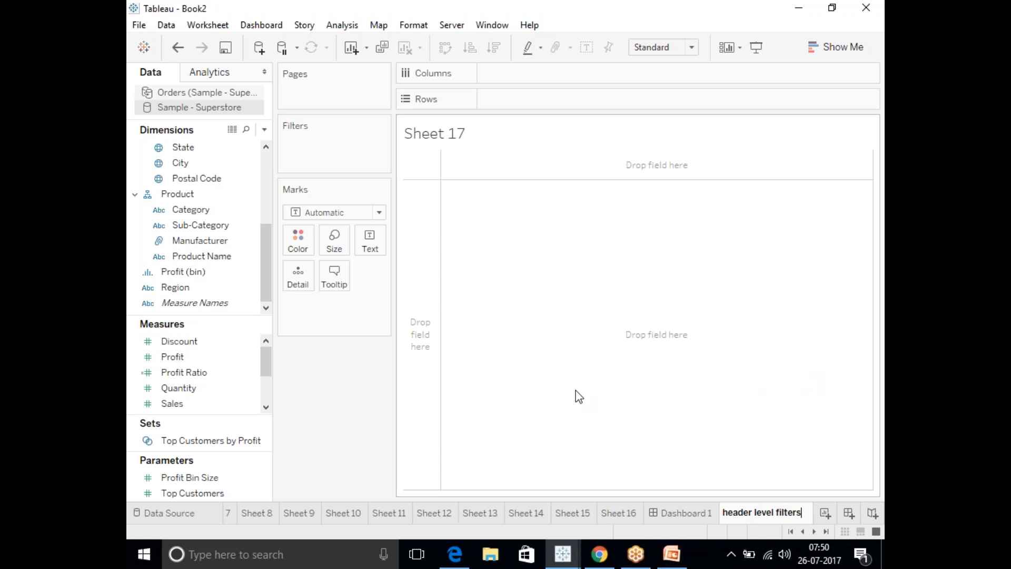
left_click(511, 404)
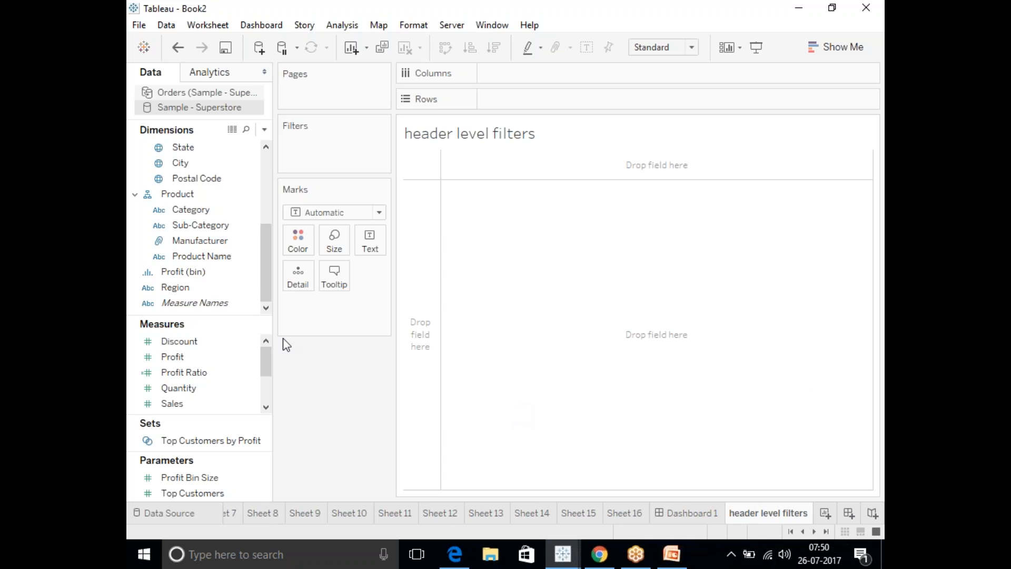
Build a bar chart of Sales by Sub-Category and swap its axes so that Sub-Category forms the rows.
left_click_drag(208, 226, 520, 78)
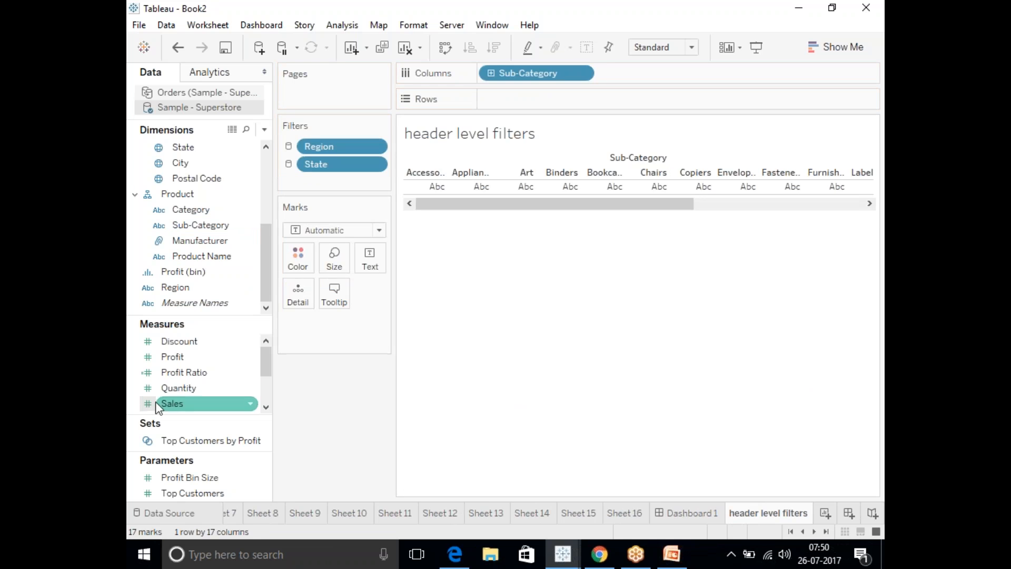
left_click_drag(175, 409, 514, 101)
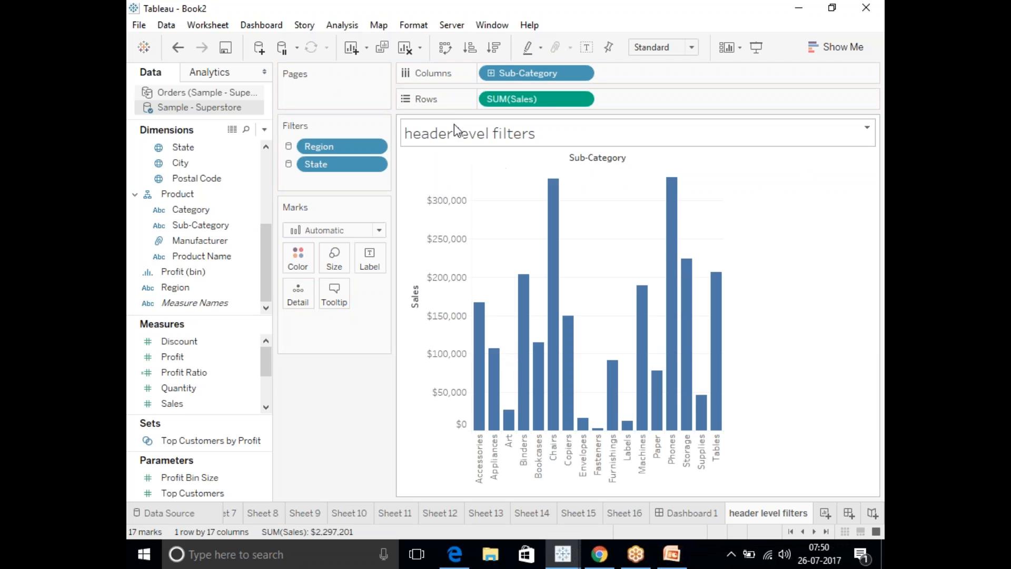
left_click(449, 47)
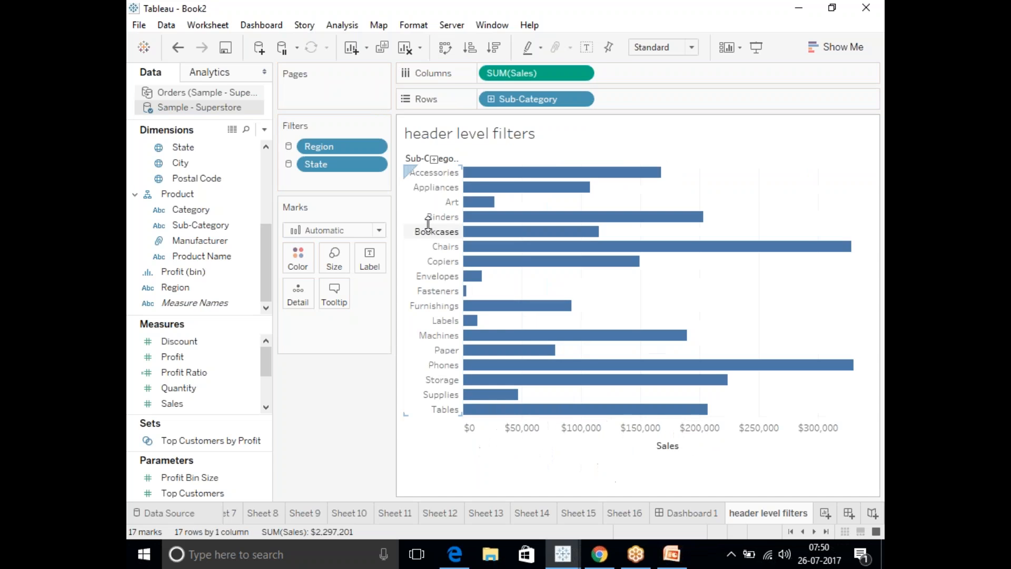
Keep only the Accessories, Appliances and Art headers in the Sub-Category chart.
left_click(425, 174)
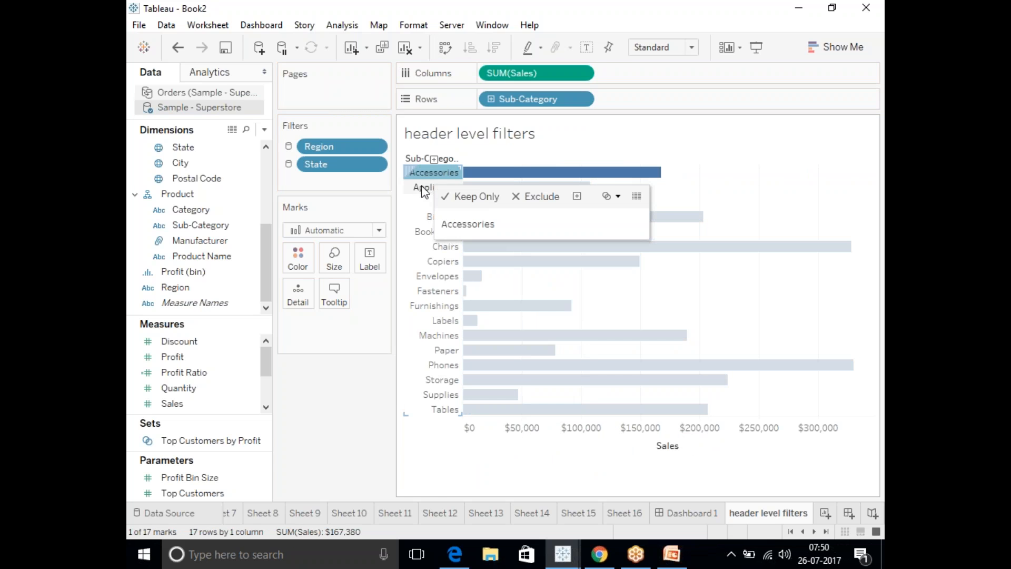
left_click(424, 188, "ctrl")
left_click(423, 204, "ctrl")
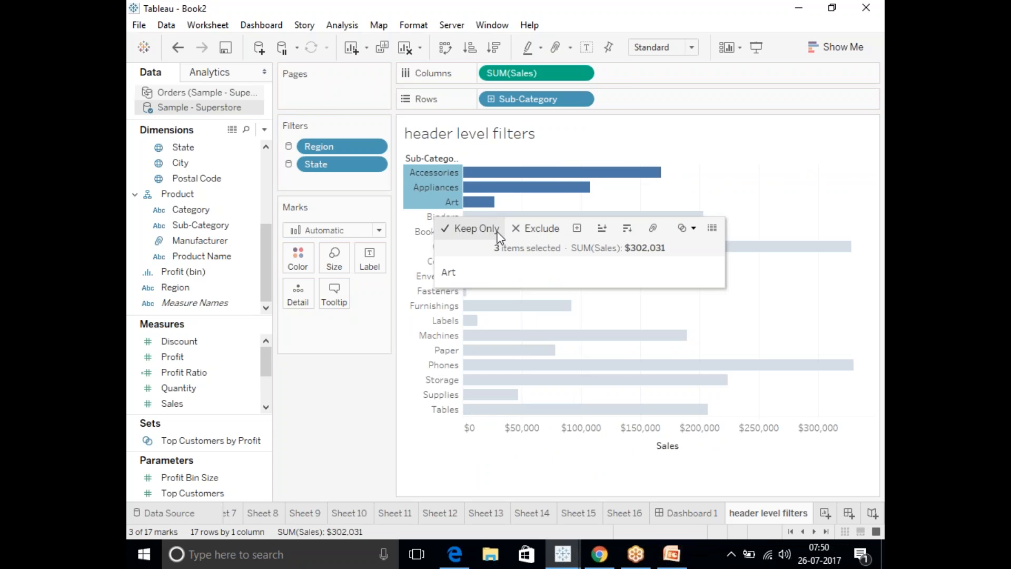
left_click(469, 233)
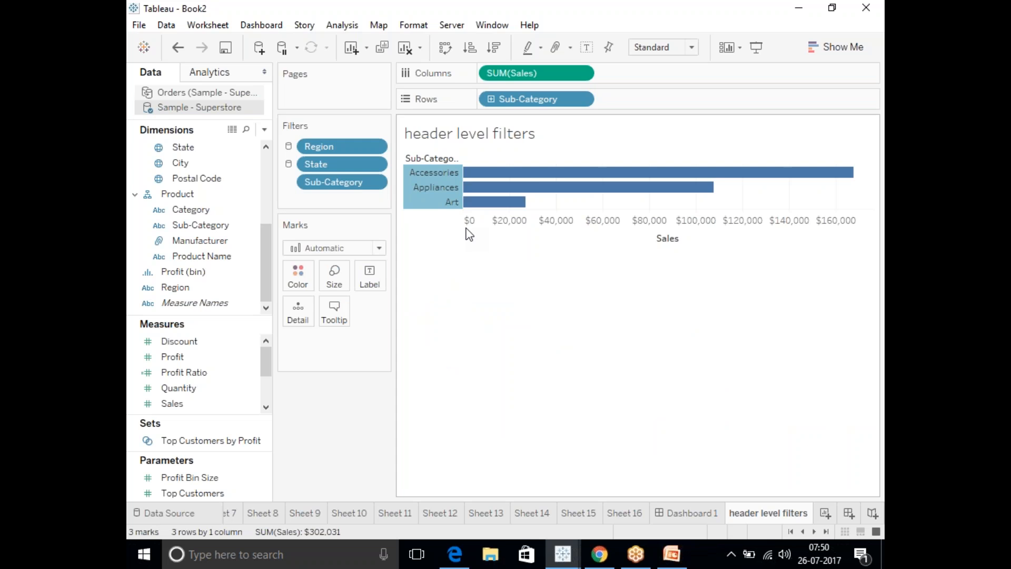
Add a new worksheet and build a bar chart with Sub-Category as columns and Sales as rows.
left_click(826, 514)
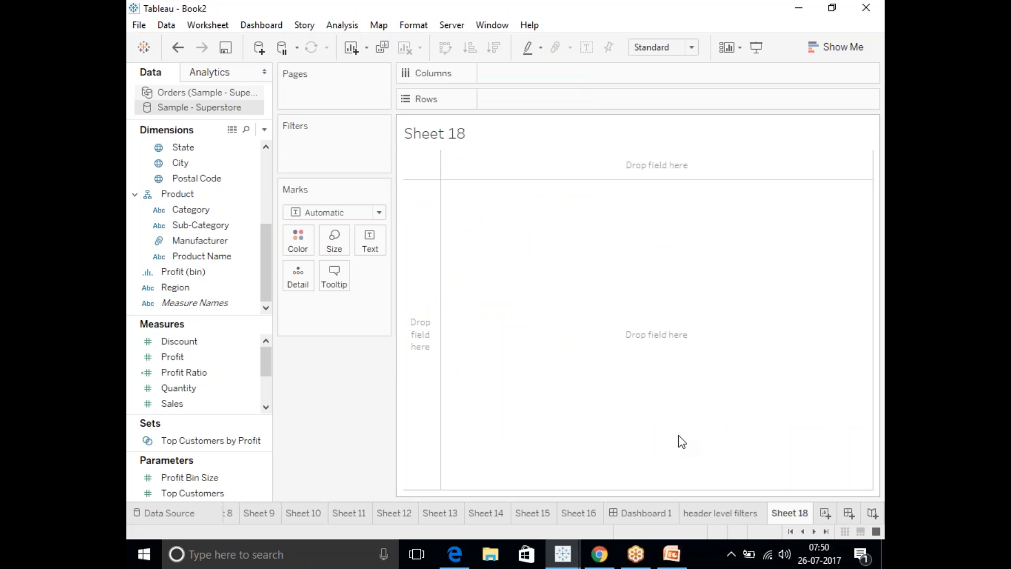
left_click_drag(211, 225, 532, 73)
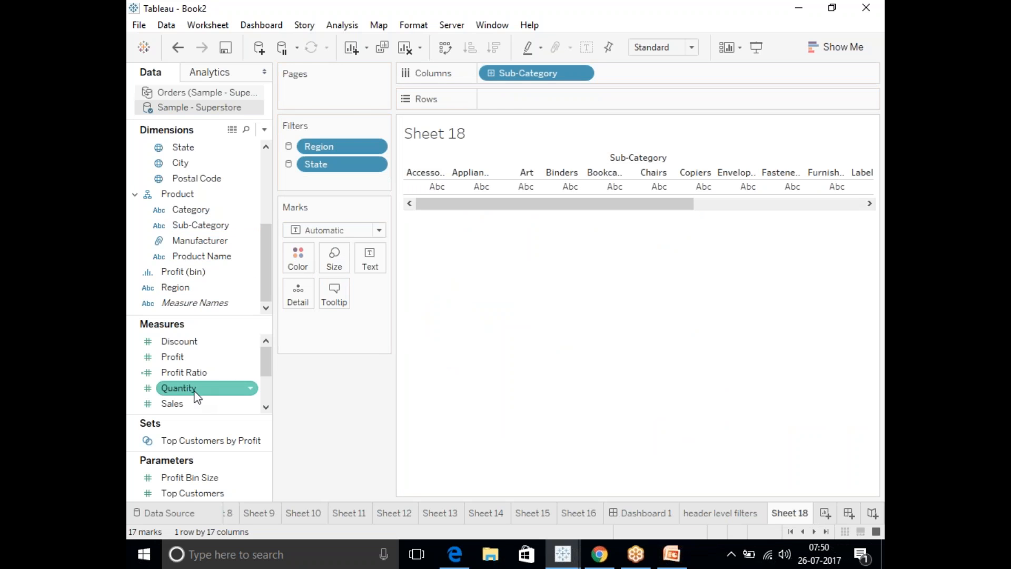
left_click_drag(192, 404, 532, 99)
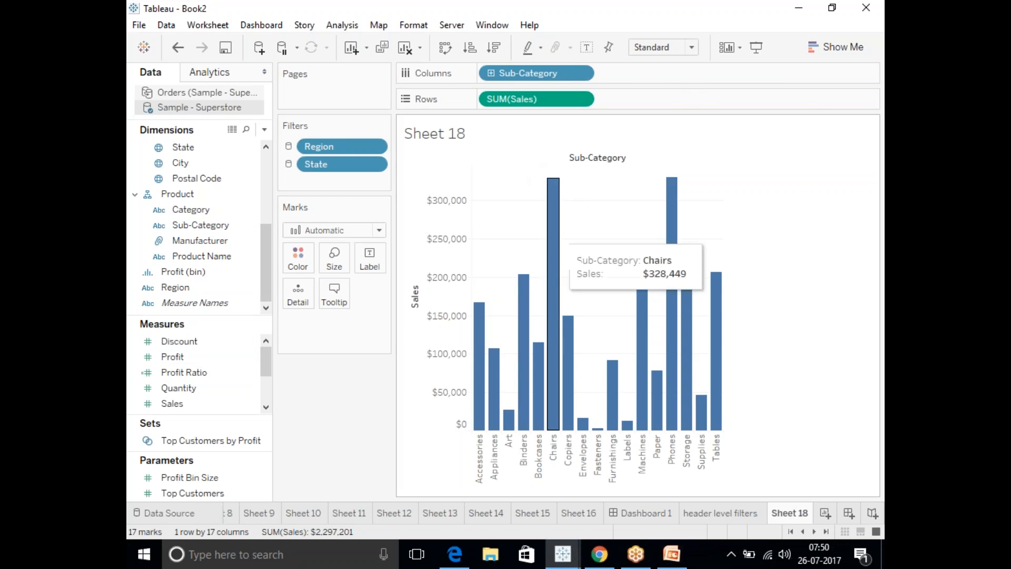
Rename the new worksheet "dataview level".
right_click(789, 511)
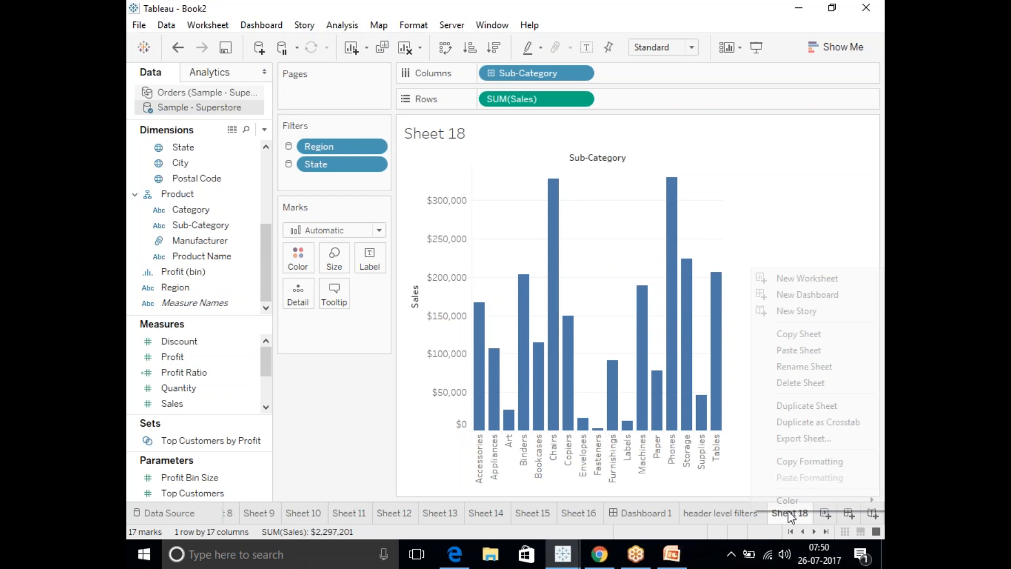
left_click(823, 367)
type("datavi")
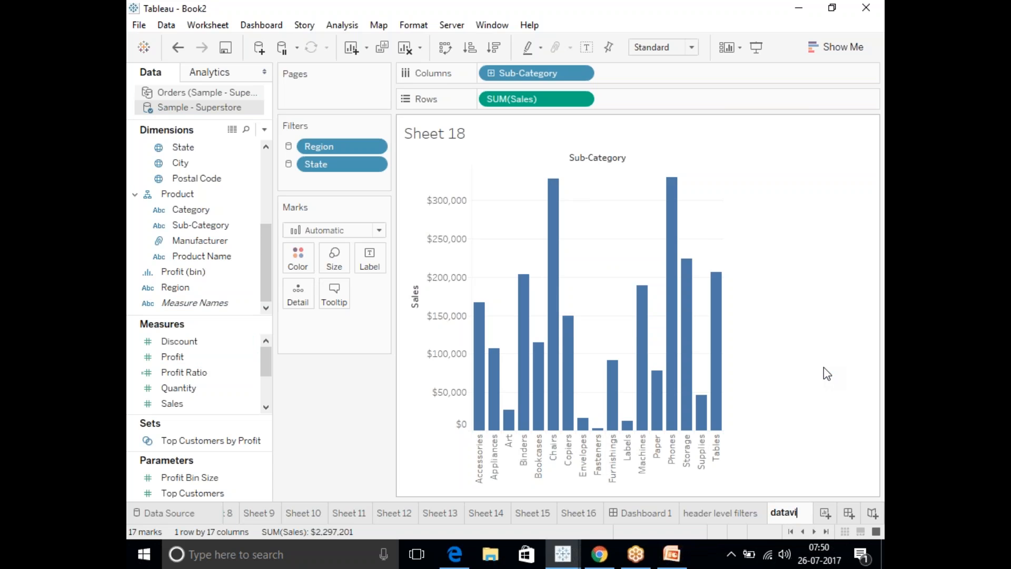
type("ew level")
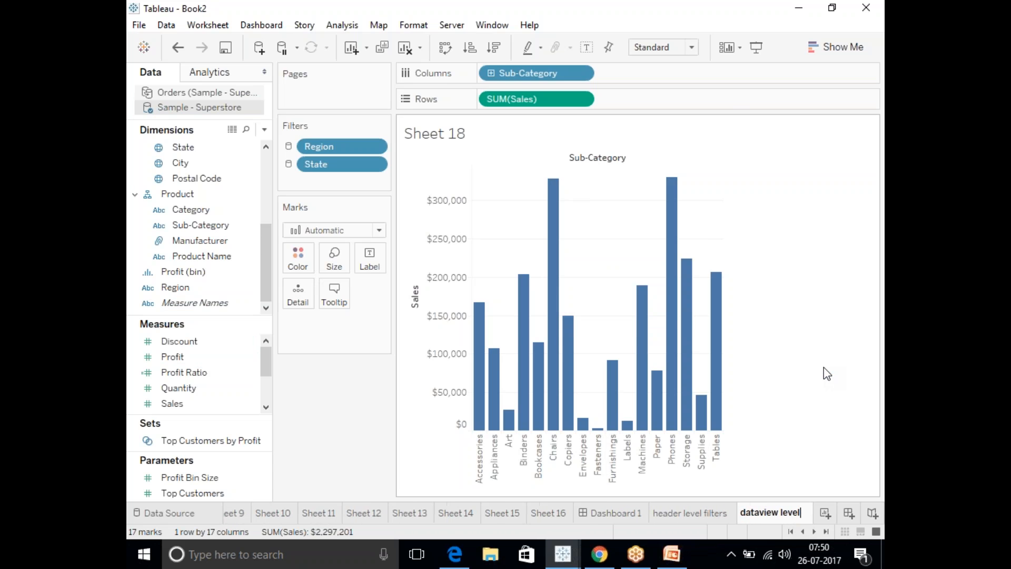
key("Return")
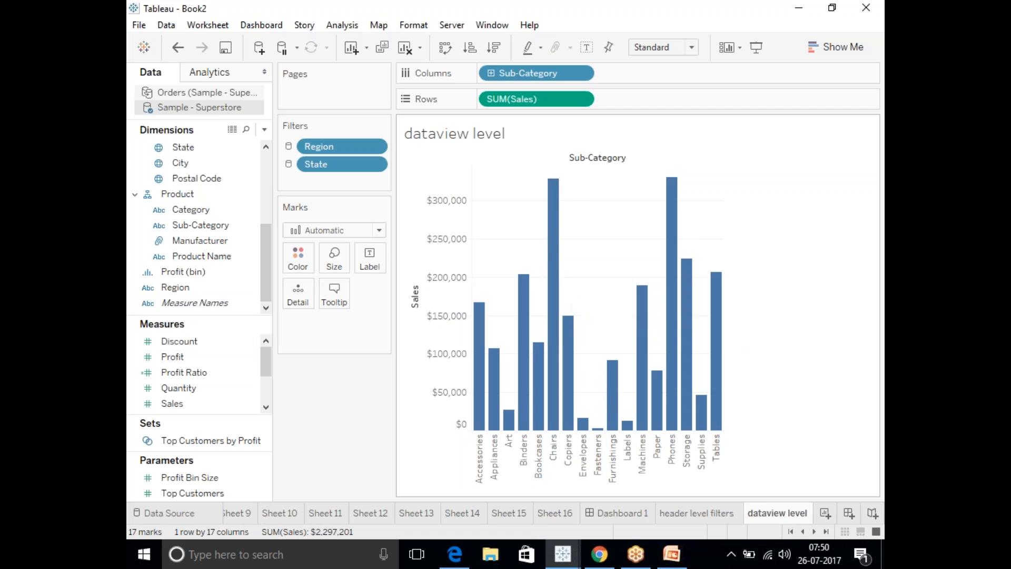
Keep only the Chairs, Phones and Machines bars in the Sub-Category chart.
left_click(554, 234)
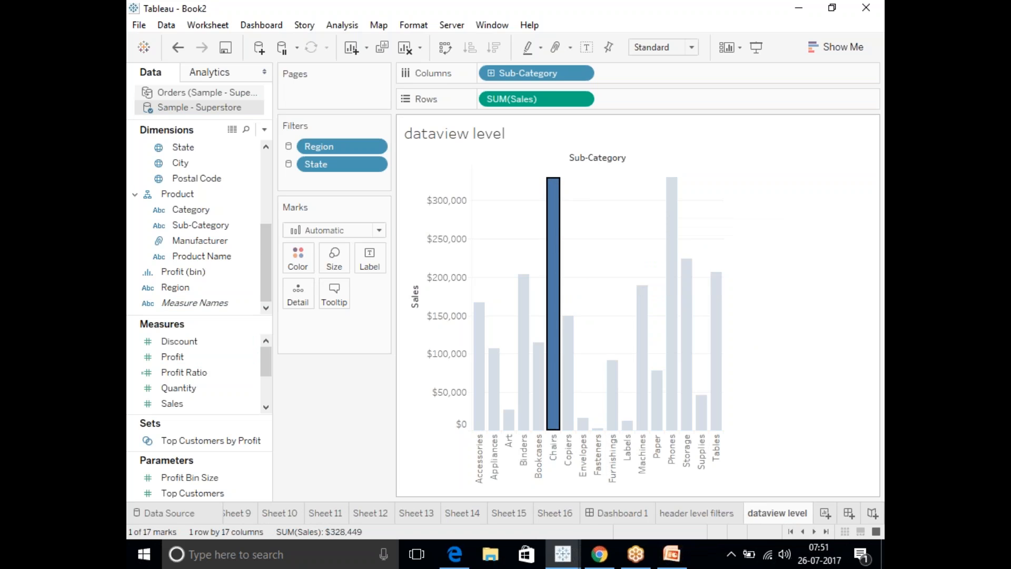
left_click(672, 199, "ctrl")
left_click(640, 323, "ctrl")
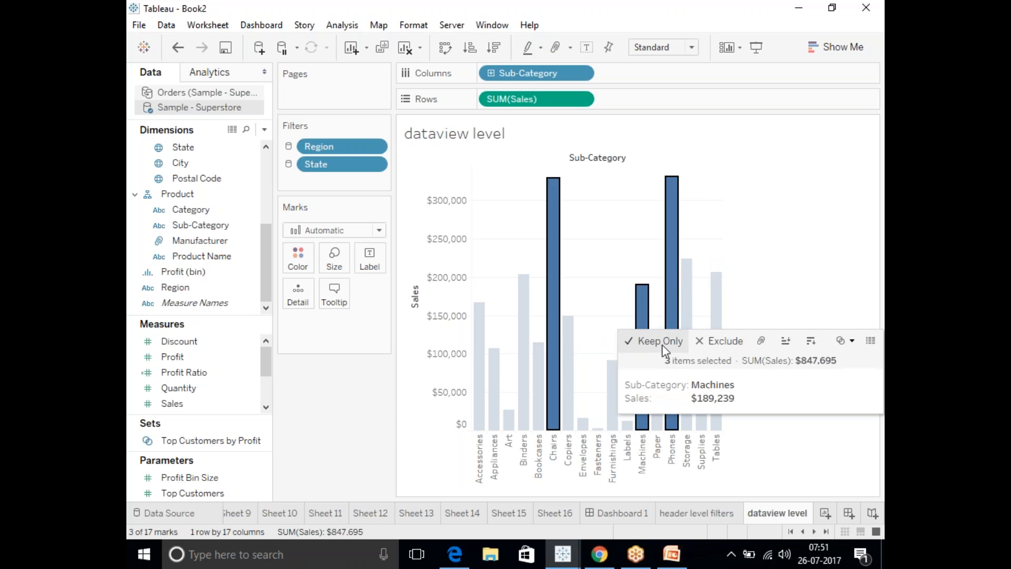
left_click(661, 342)
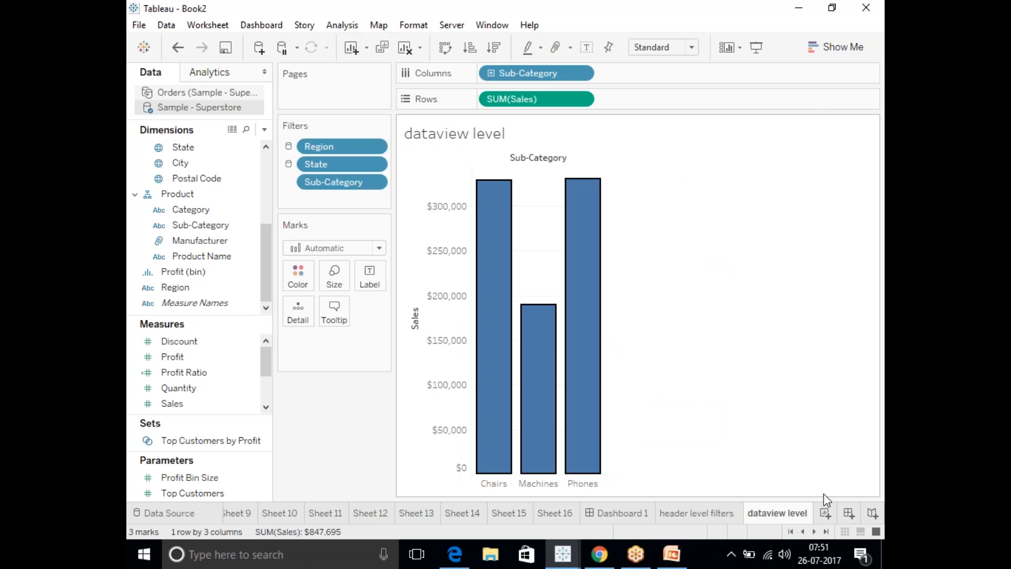
Add another worksheet and rename it "markscard level".
left_click(826, 514)
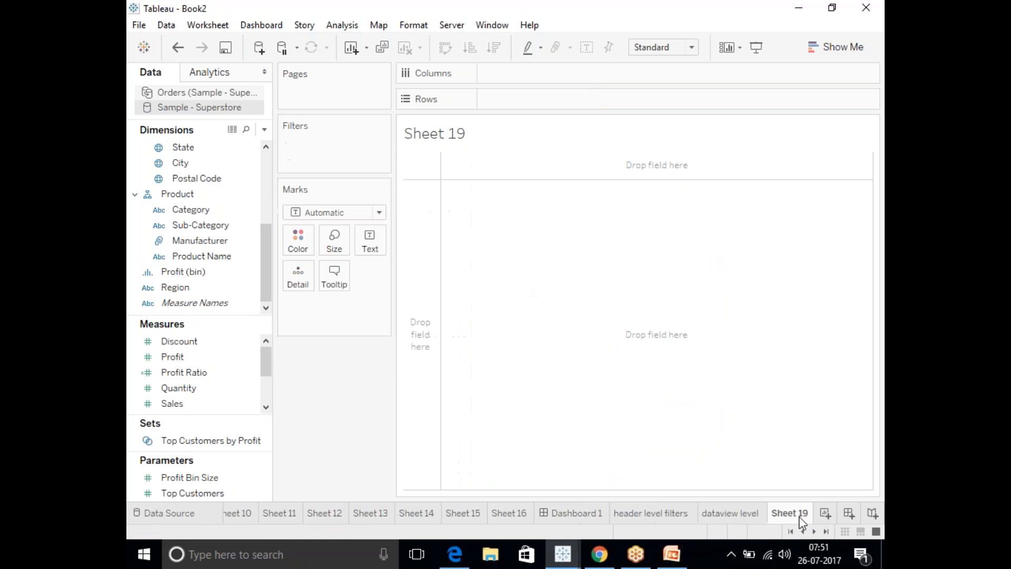
right_click(795, 516)
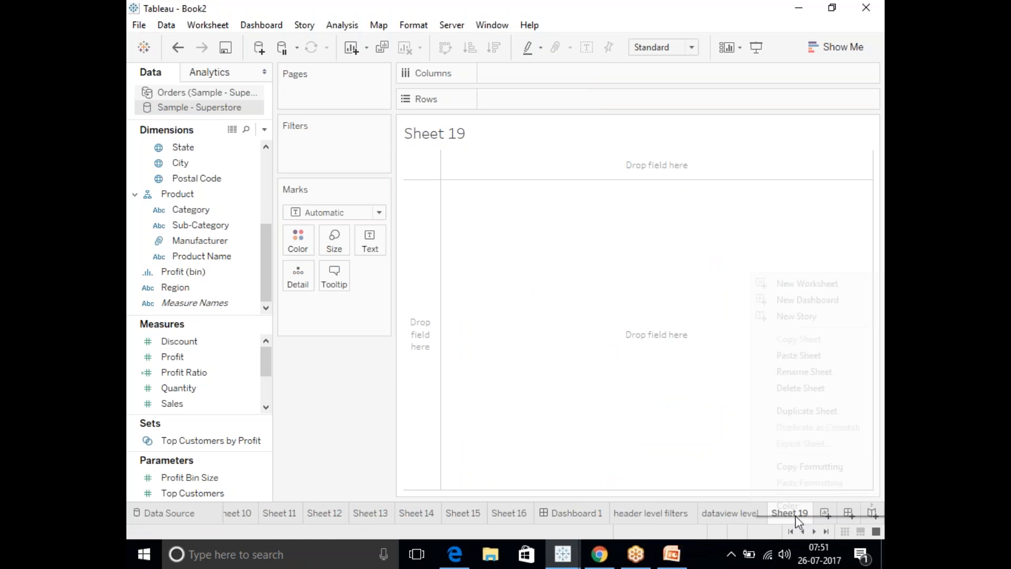
left_click(816, 372)
type("mar")
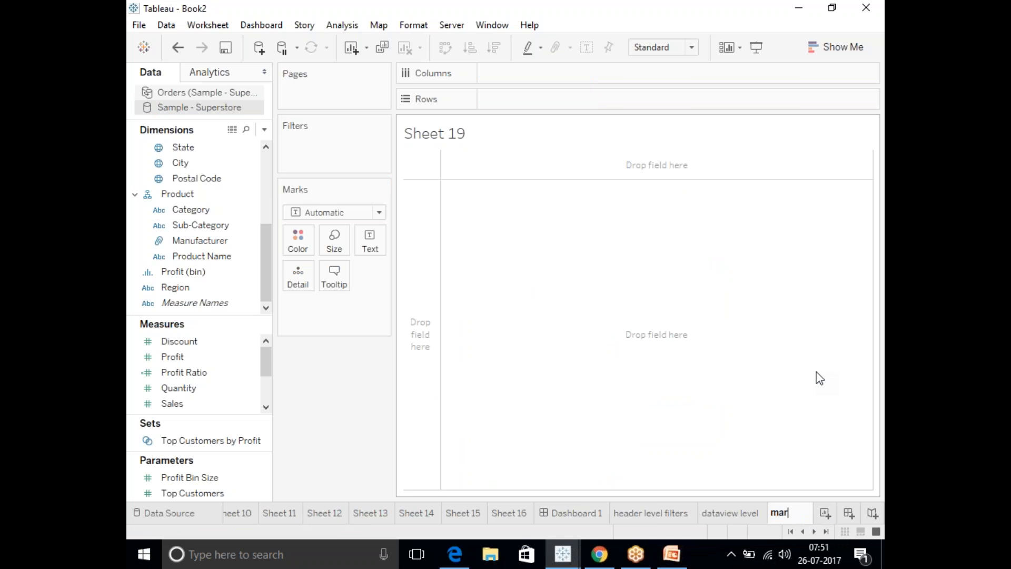
type("kscard level")
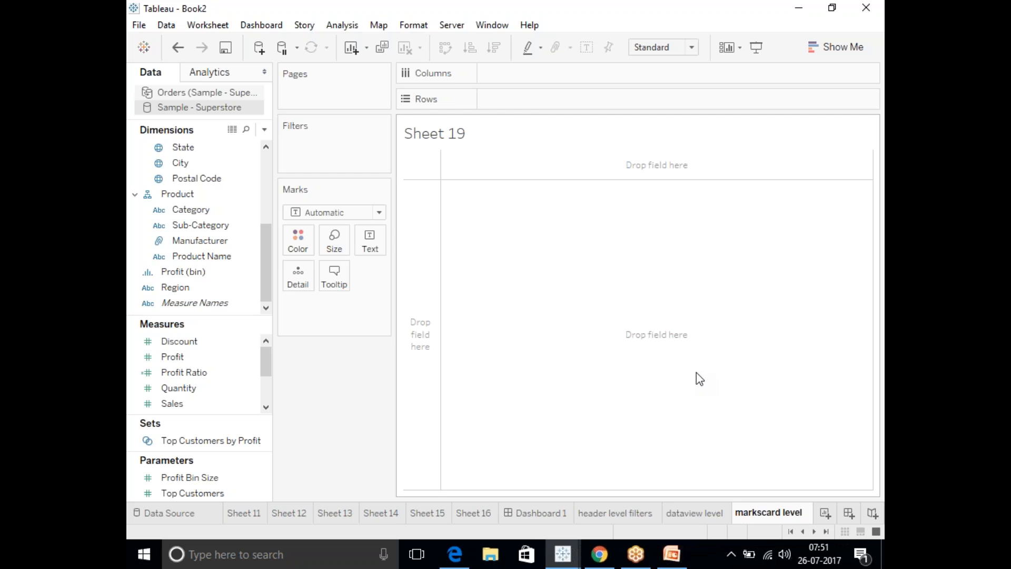
Build a bar chart of Sales by Sub-Category on the markscard level sheet and color the bars by Sub-Category.
left_click_drag(200, 225, 526, 76)
left_click_drag(171, 404, 500, 105)
left_click_drag(191, 226, 297, 258)
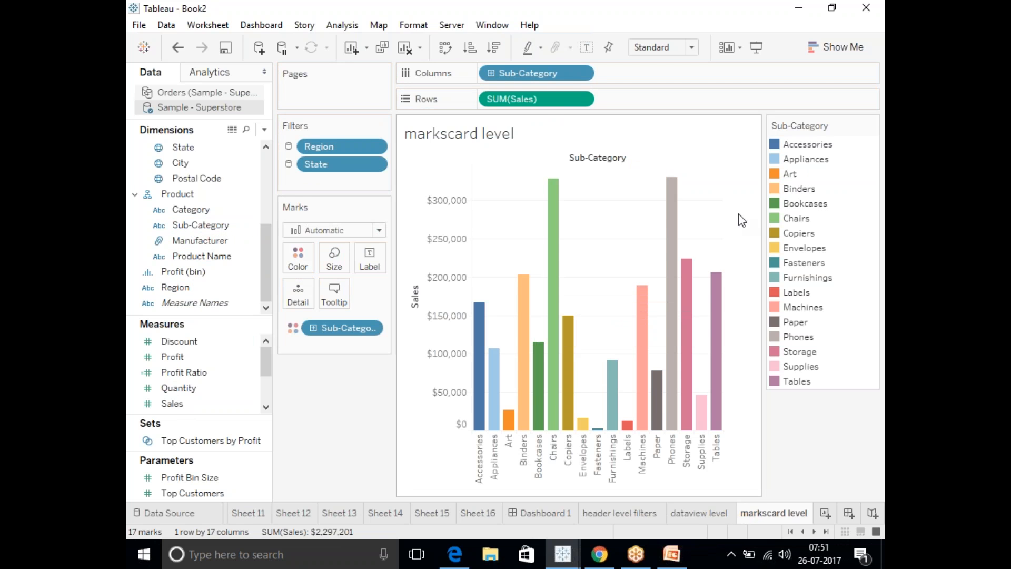
Exclude Accessories, Appliances, Art and Binders from the chart through the Sub-Category color legend.
left_click(777, 144)
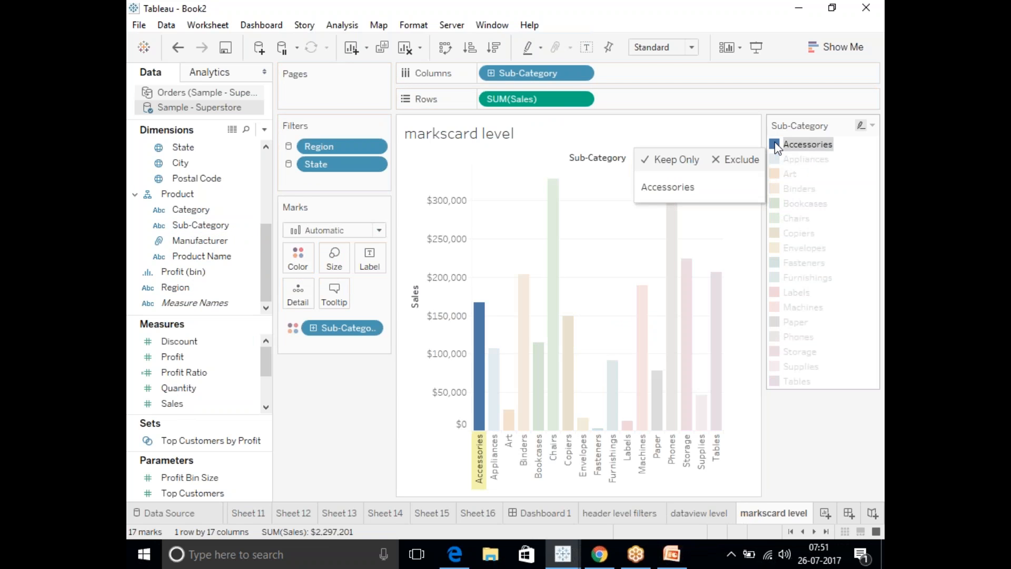
left_click(779, 174, "ctrl")
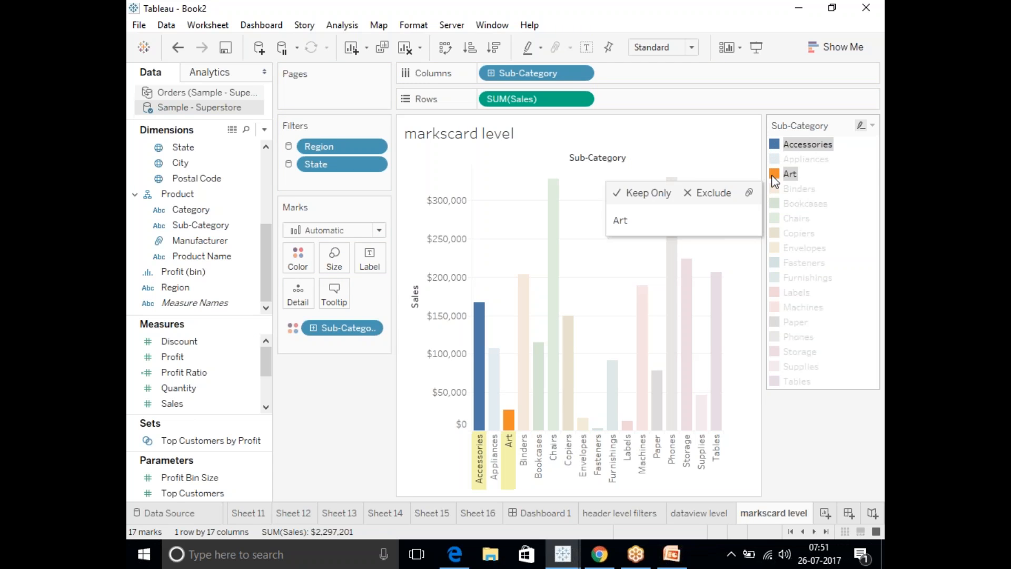
left_click(778, 159, "ctrl")
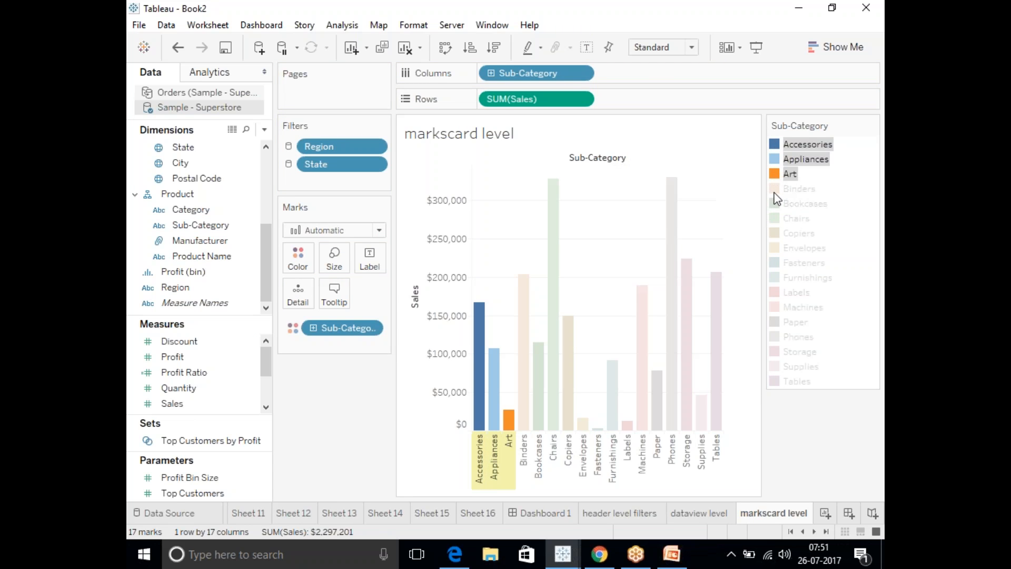
left_click(773, 188, "ctrl")
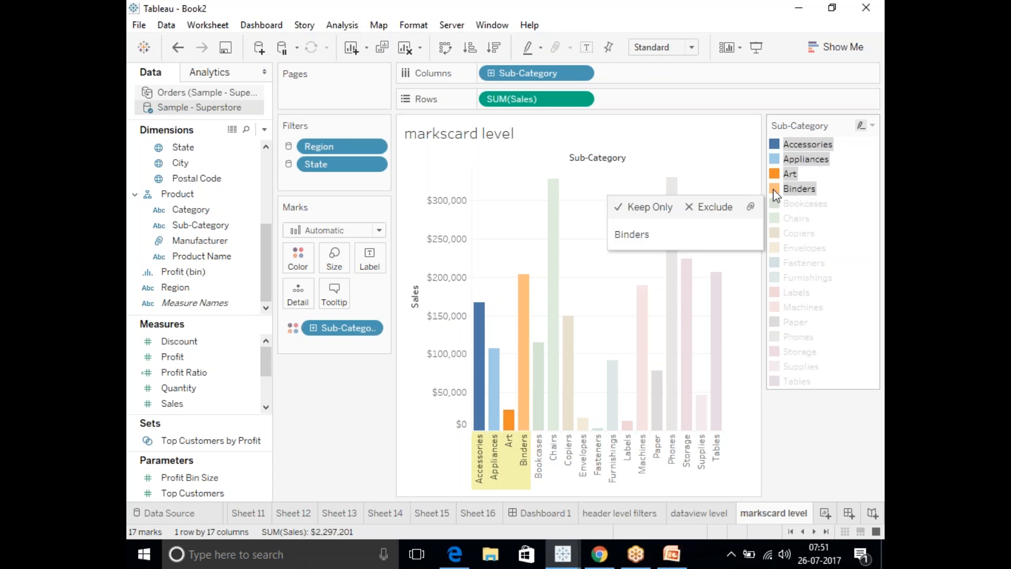
left_click(693, 209)
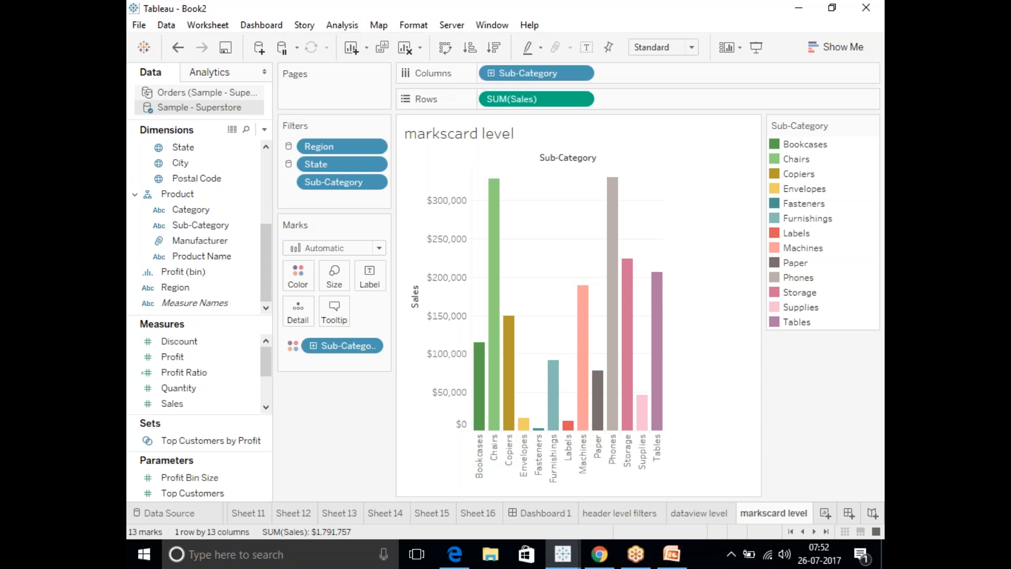
left_click(423, 16)
left_click(685, 77)
left_click(877, 34)
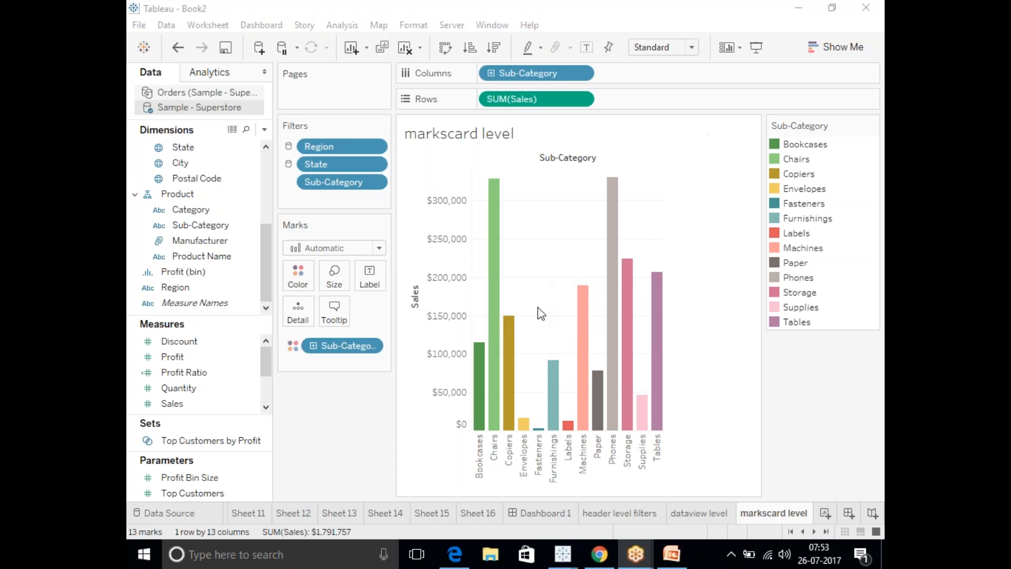